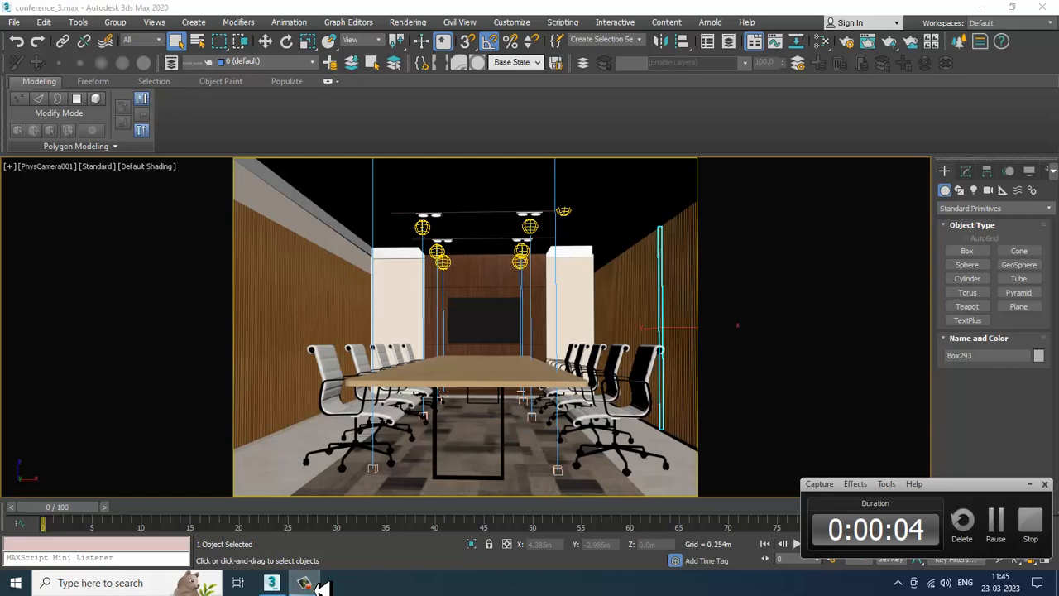
Step: Navigate the perspective and camera views to inspect the conference room scene
{"action": "left_click", "coordinate": [314, 588]}
{"action": "left_click", "coordinate": [462, 284]}
{"action": "key", "text": "alt+w"}
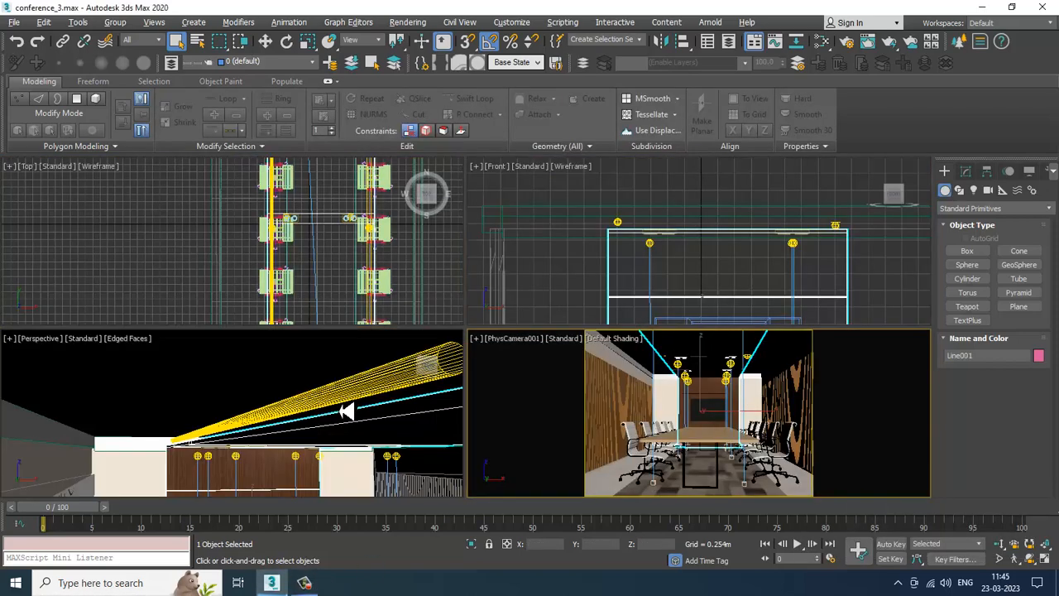
{"action": "left_click", "coordinate": [313, 387]}
{"action": "key", "text": "alt+w"}
{"action": "scroll", "coordinate": [313, 386], "scroll_direction": "down", "scroll_amount": 8}
{"action": "middle_click_drag", "start_coordinate": [444, 367], "coordinate": [558, 376], "text": "alt"}
{"action": "scroll", "coordinate": [518, 323], "scroll_direction": "up", "scroll_amount": 3}
{"action": "scroll", "coordinate": [545, 288], "scroll_direction": "up", "scroll_amount": 5}
{"action": "scroll", "coordinate": [555, 297], "scroll_direction": "down", "scroll_amount": 6}
{"action": "middle_click_drag", "start_coordinate": [557, 376], "coordinate": [531, 317]}
{"action": "scroll", "coordinate": [509, 351], "scroll_direction": "up", "scroll_amount": 4}
{"action": "key", "text": "alt+w"}
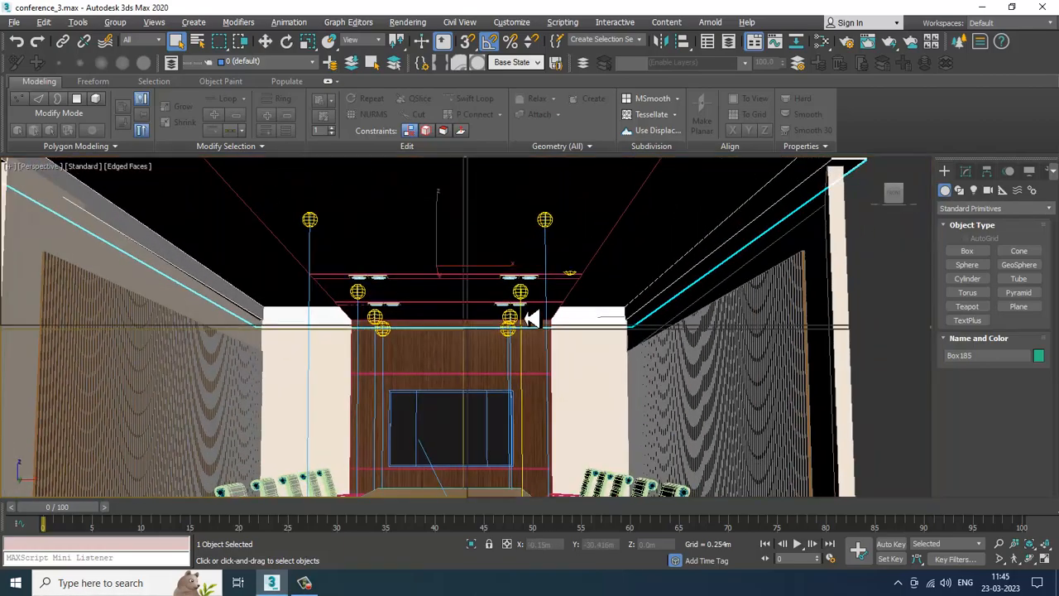
{"action": "left_click", "coordinate": [697, 382]}
{"action": "key", "text": "alt+w"}
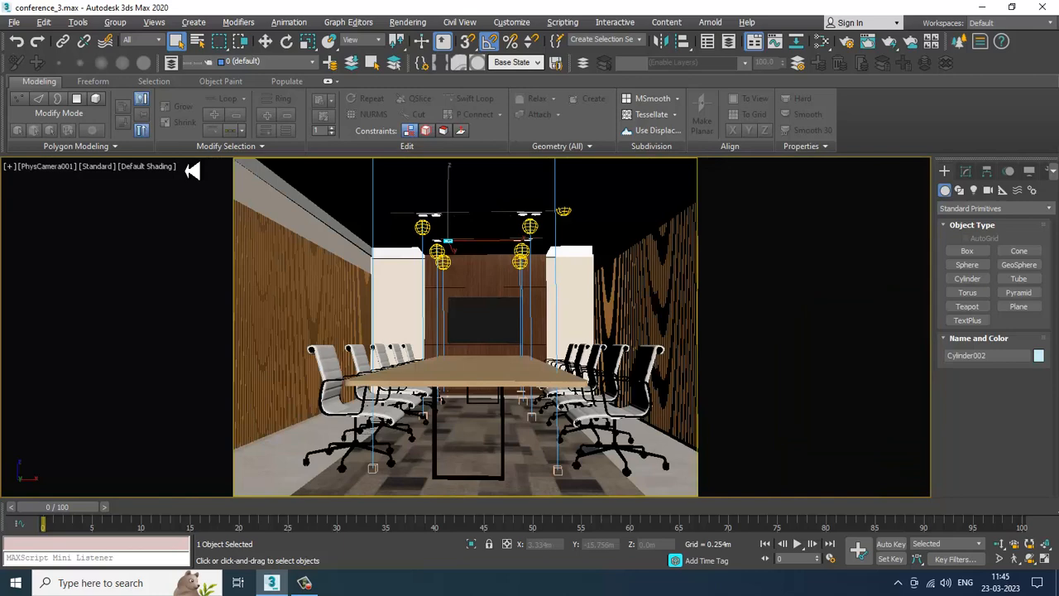
Step: Start V-Ray IPR interactive rendering in the camera viewport
{"action": "left_click", "coordinate": [101, 166]}
{"action": "left_click", "coordinate": [135, 205]}
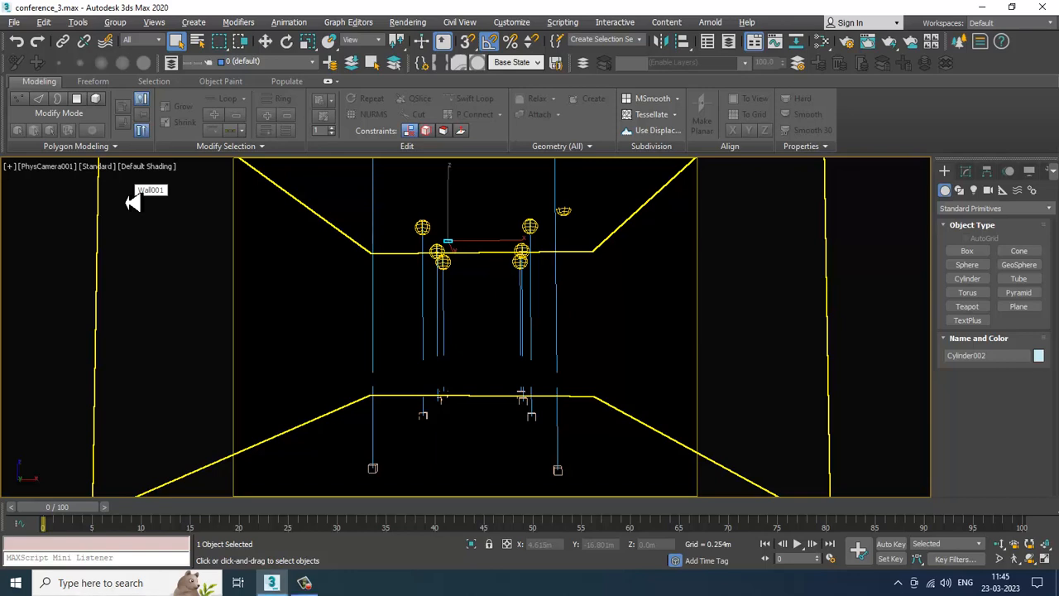
{"action": "left_click", "coordinate": [98, 166]}
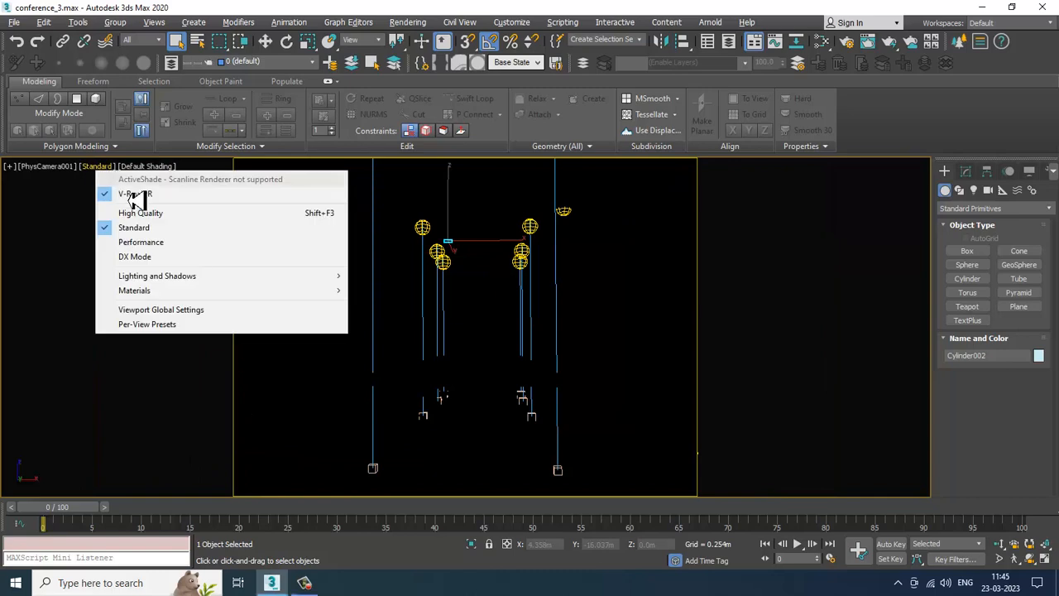
{"action": "left_click", "coordinate": [126, 193]}
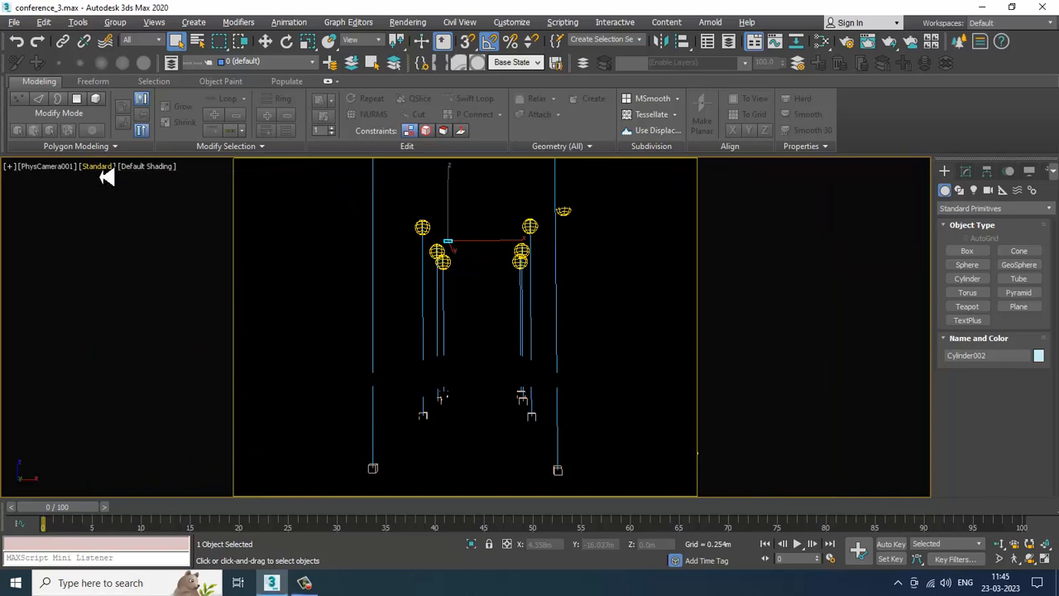
{"action": "mouse_move", "coordinate": [304, 586]}
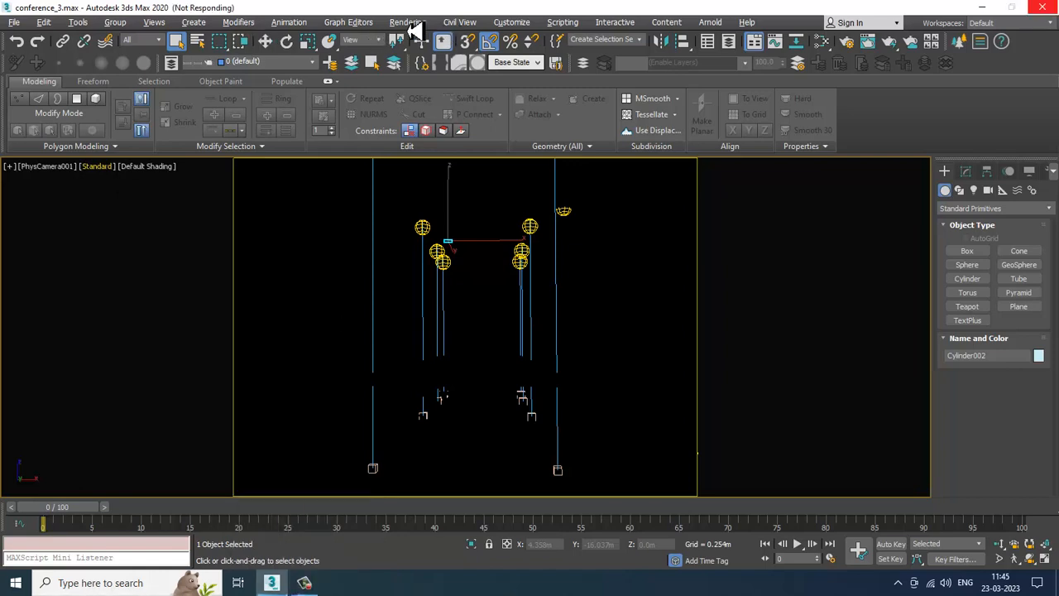
{"action": "left_click", "coordinate": [303, 583]}
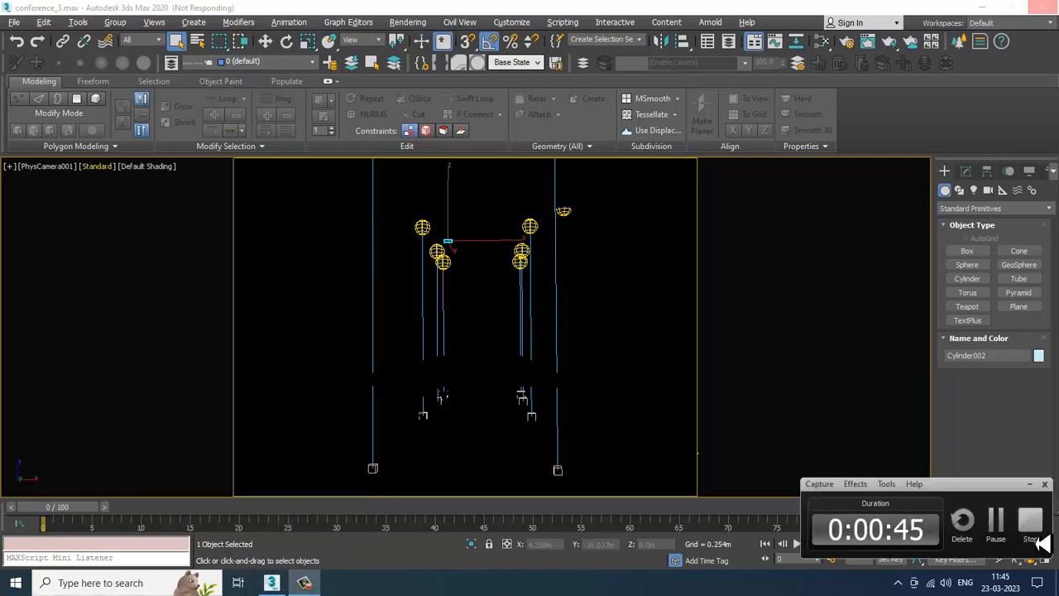
{"action": "left_click", "coordinate": [997, 521]}
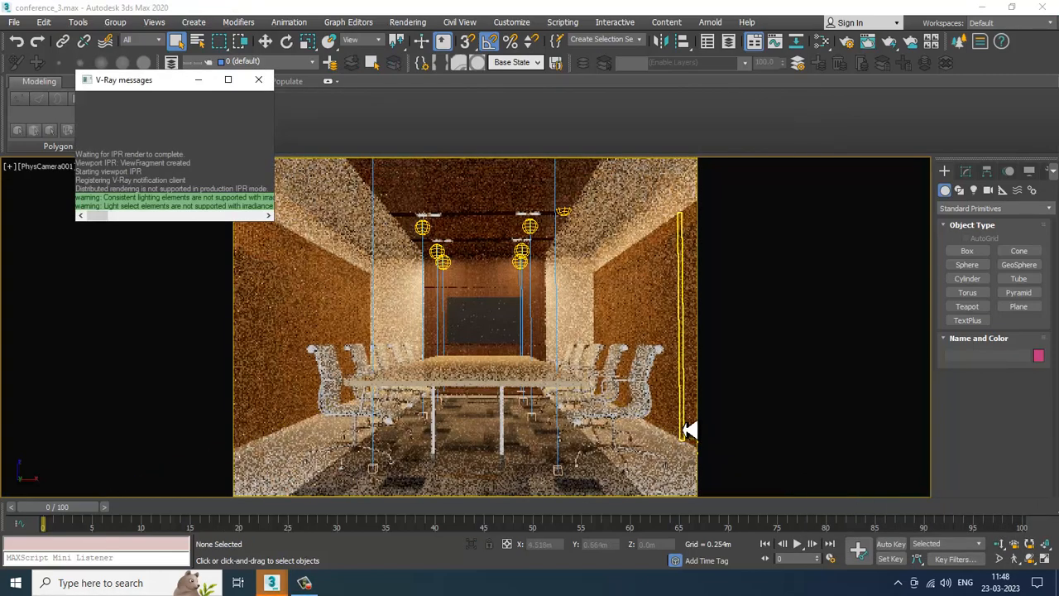
Step: Close the V-Ray messages window and the unresponsive program, searching the Start menu for 3ds Max
{"action": "left_click", "coordinate": [259, 87]}
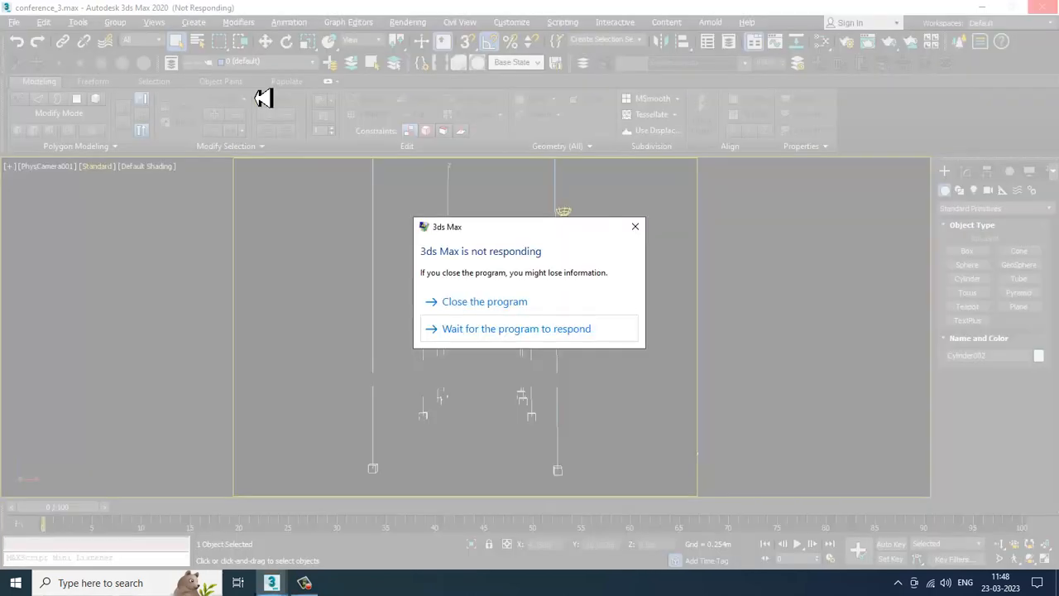
{"action": "left_click", "coordinate": [486, 303]}
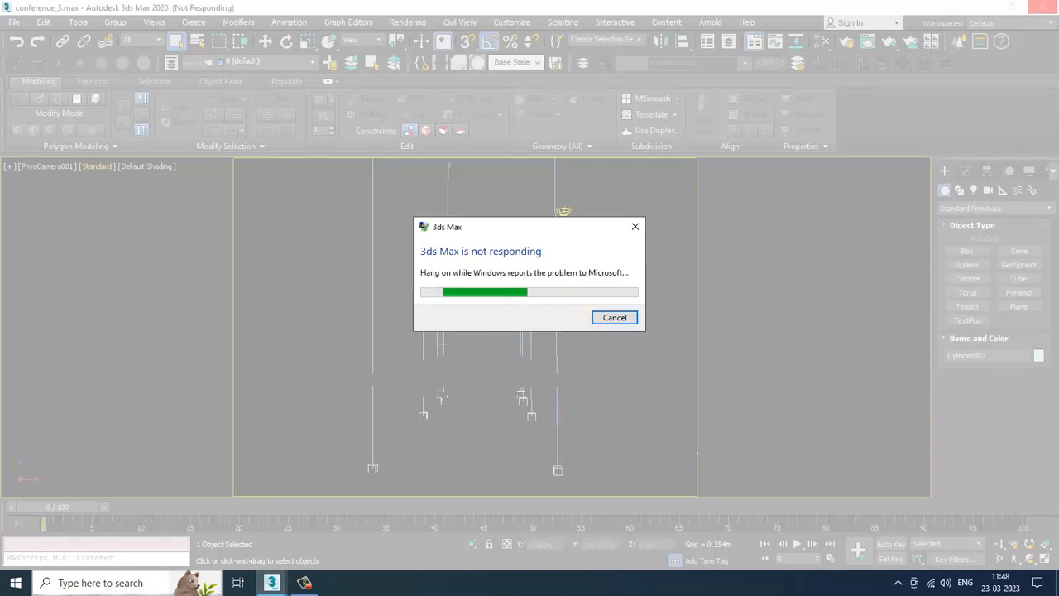
{"action": "left_click", "coordinate": [95, 582]}
{"action": "type", "text": "3ds"}
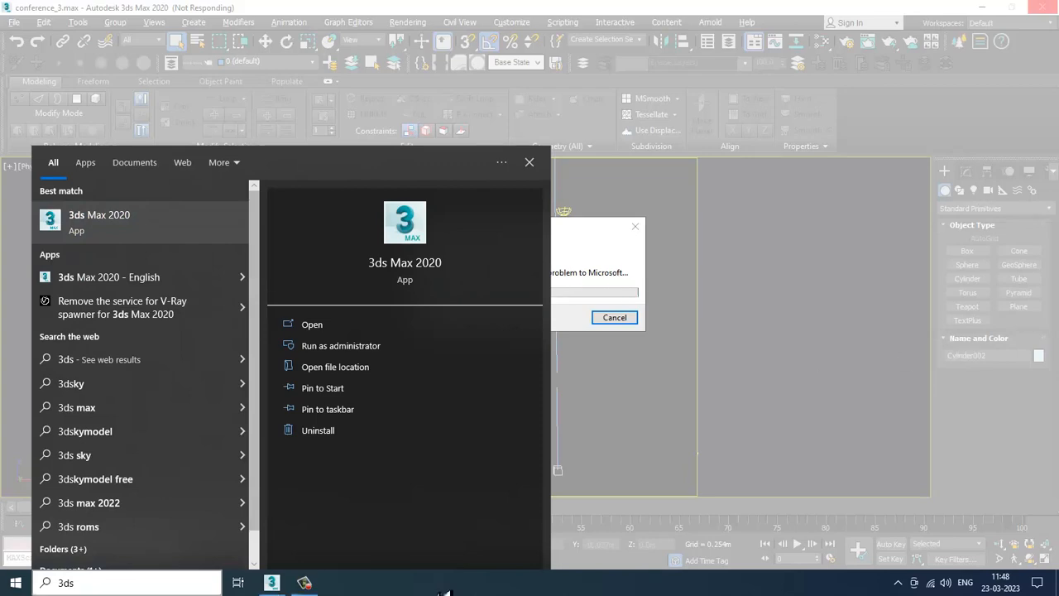
{"action": "left_click", "coordinate": [307, 582]}
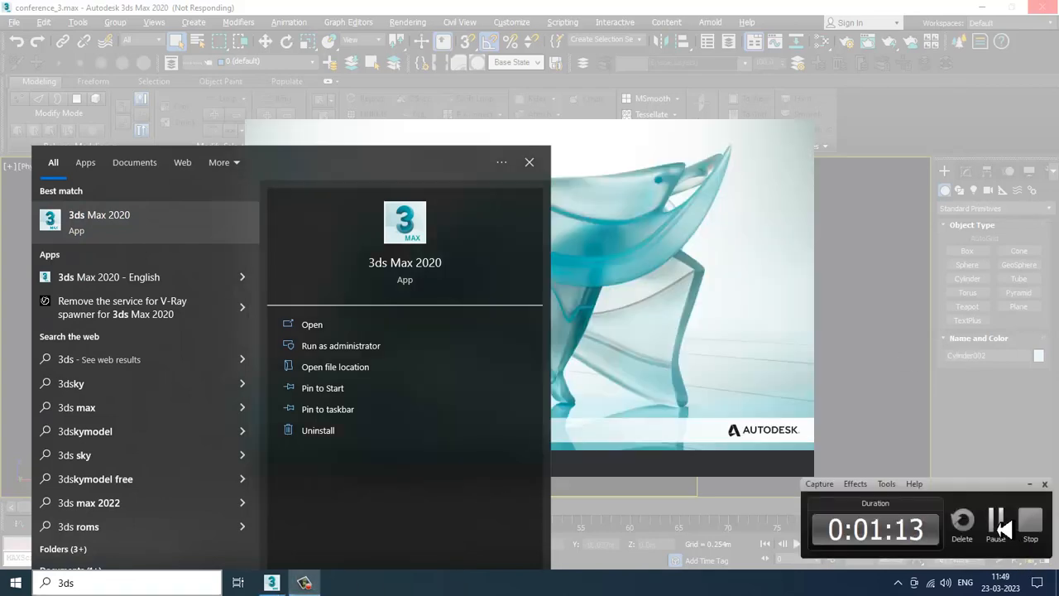
{"action": "left_click", "coordinate": [999, 528]}
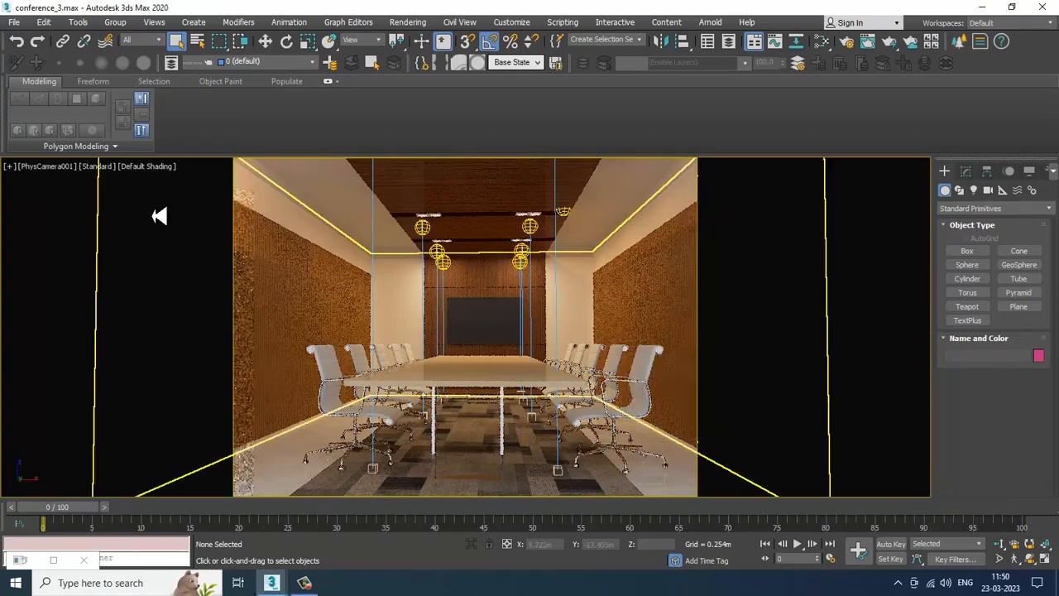
Step: Turn off the V-Ray IPR preview in the camera viewport
{"action": "left_click", "coordinate": [100, 166]}
{"action": "left_click", "coordinate": [151, 195]}
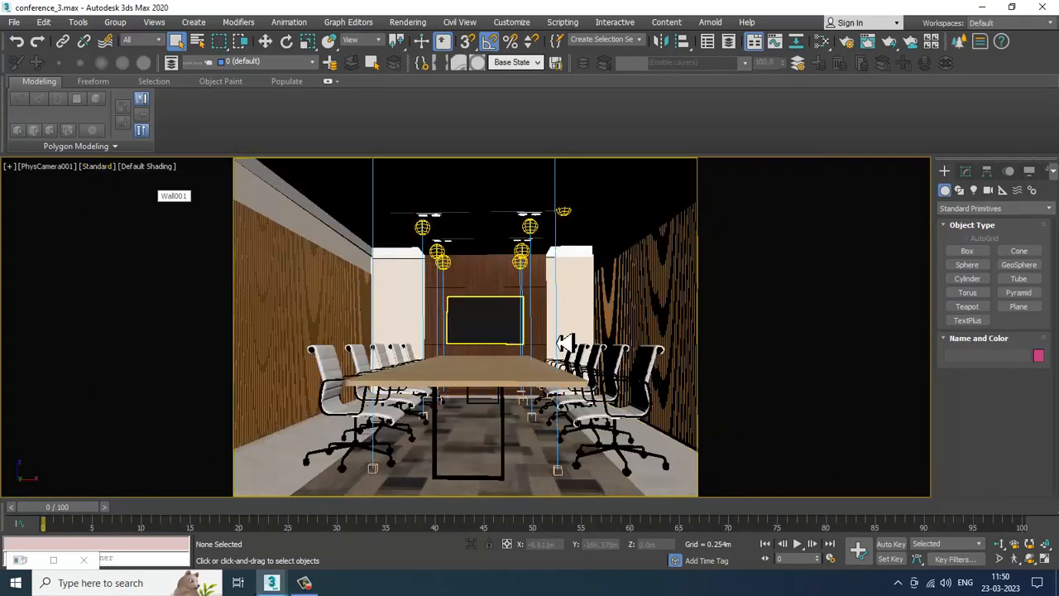
Step: Select a ceiling photometric light in the perspective view and set its dimming to 3000 percent
{"action": "left_click", "coordinate": [461, 293]}
{"action": "key", "text": "alt+w"}
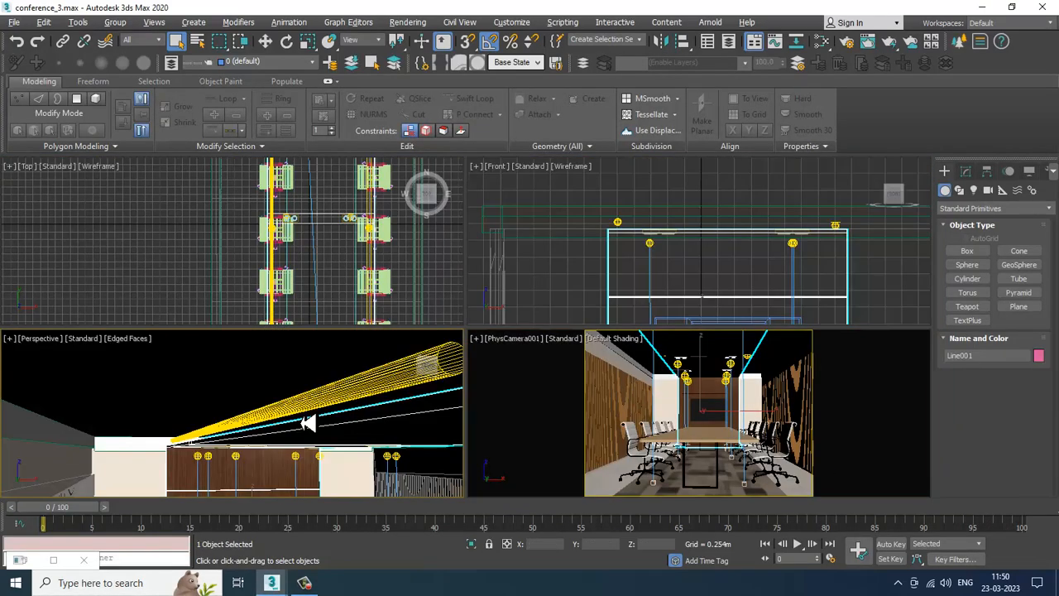
{"action": "left_click", "coordinate": [307, 423]}
{"action": "key", "text": "alt+w"}
{"action": "scroll", "coordinate": [579, 402], "scroll_direction": "down", "scroll_amount": 10}
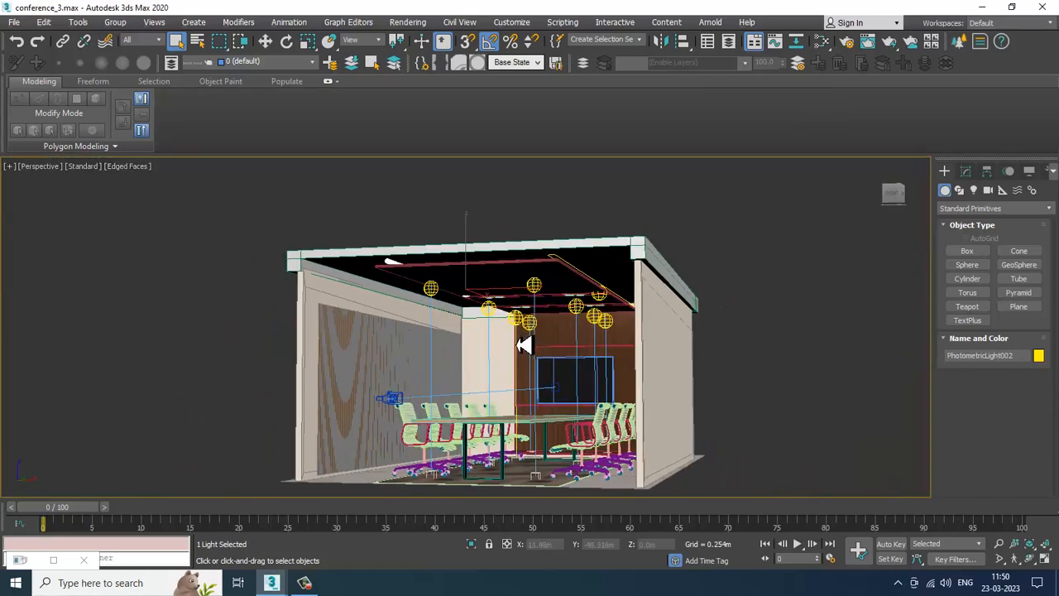
{"action": "scroll", "coordinate": [524, 345], "scroll_direction": "up", "scroll_amount": 15}
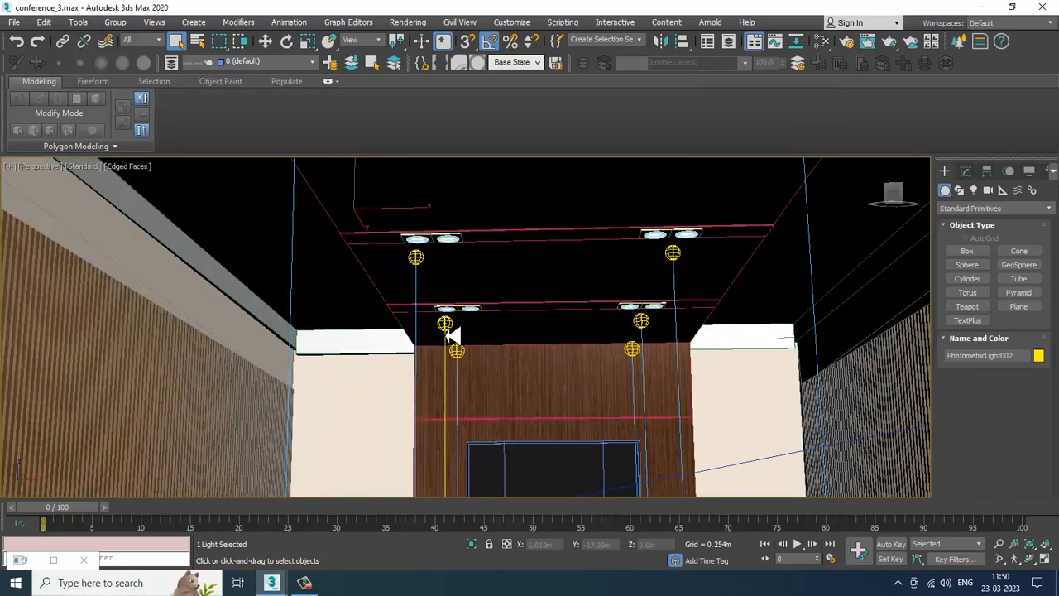
{"action": "left_click", "coordinate": [446, 324]}
{"action": "left_click", "coordinate": [966, 172]}
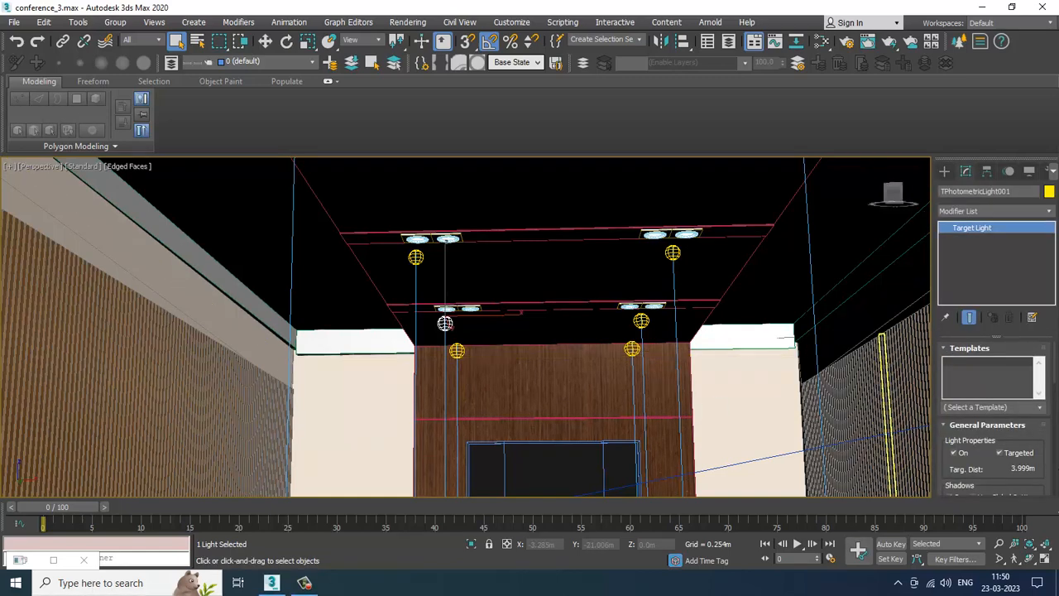
{"action": "scroll", "coordinate": [995, 473], "scroll_direction": "down", "scroll_amount": 5}
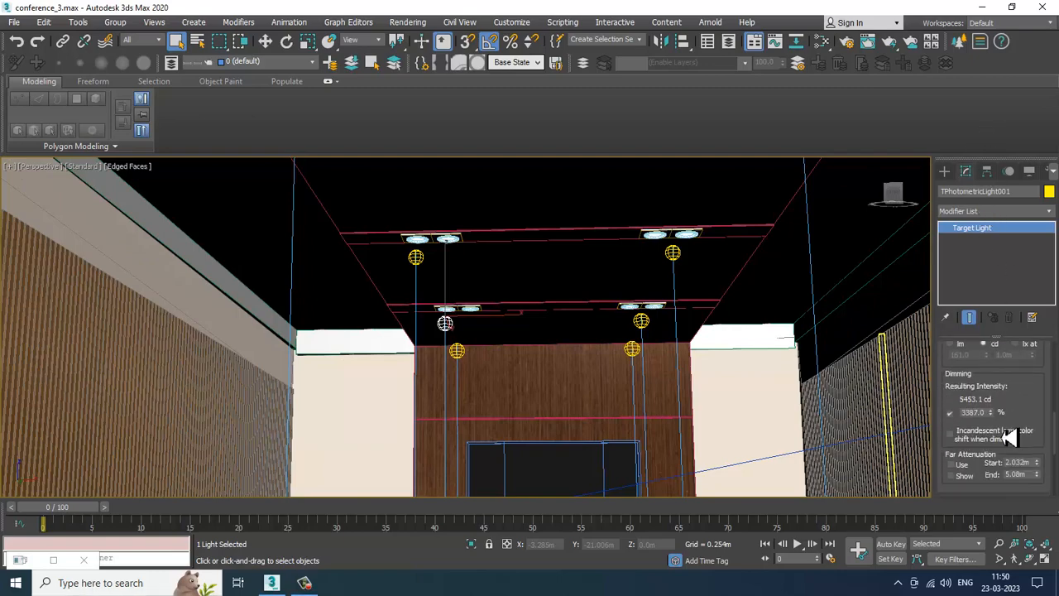
{"action": "scroll", "coordinate": [581, 311], "scroll_direction": "down", "scroll_amount": 5}
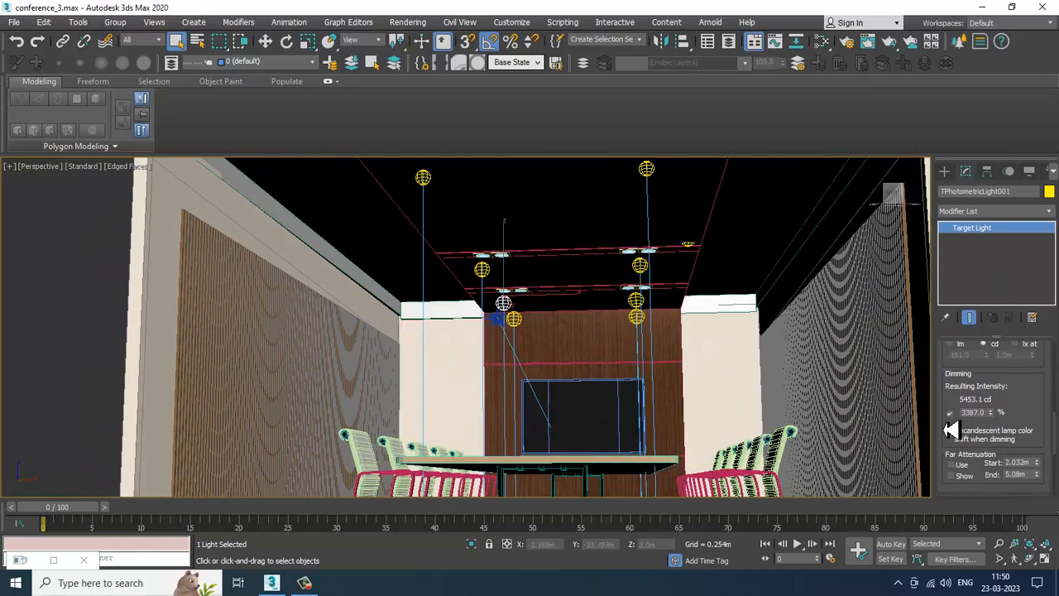
{"action": "double_click", "coordinate": [974, 412]}
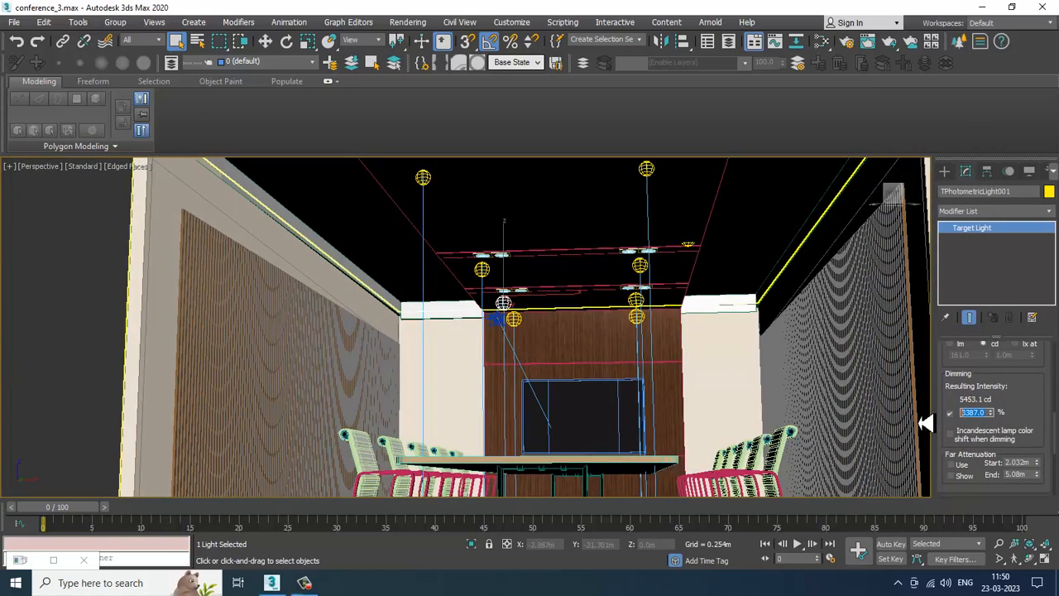
{"action": "type", "text": "3000"}
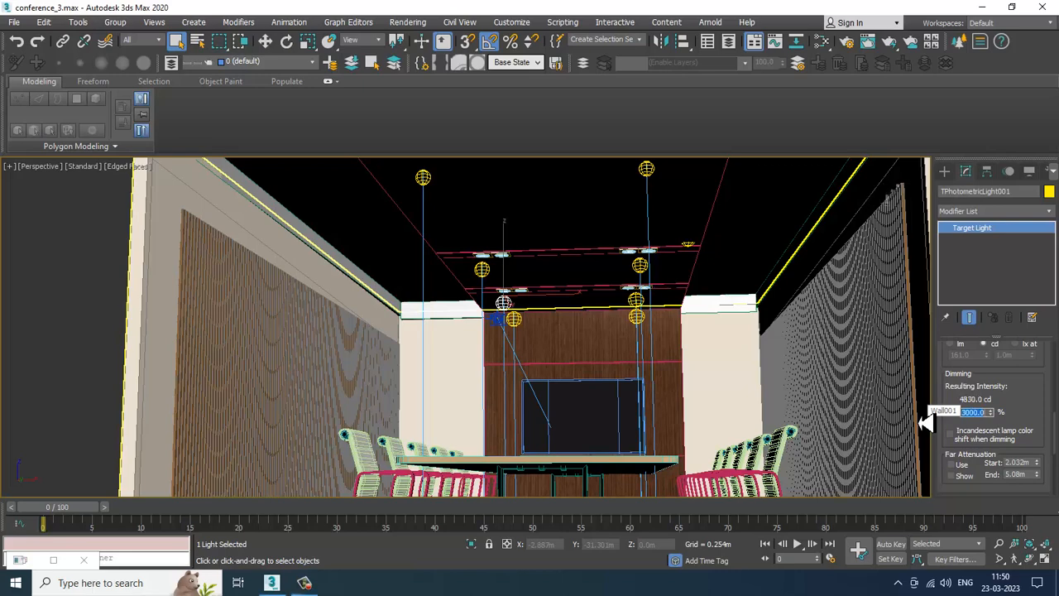
{"action": "key", "text": "Return"}
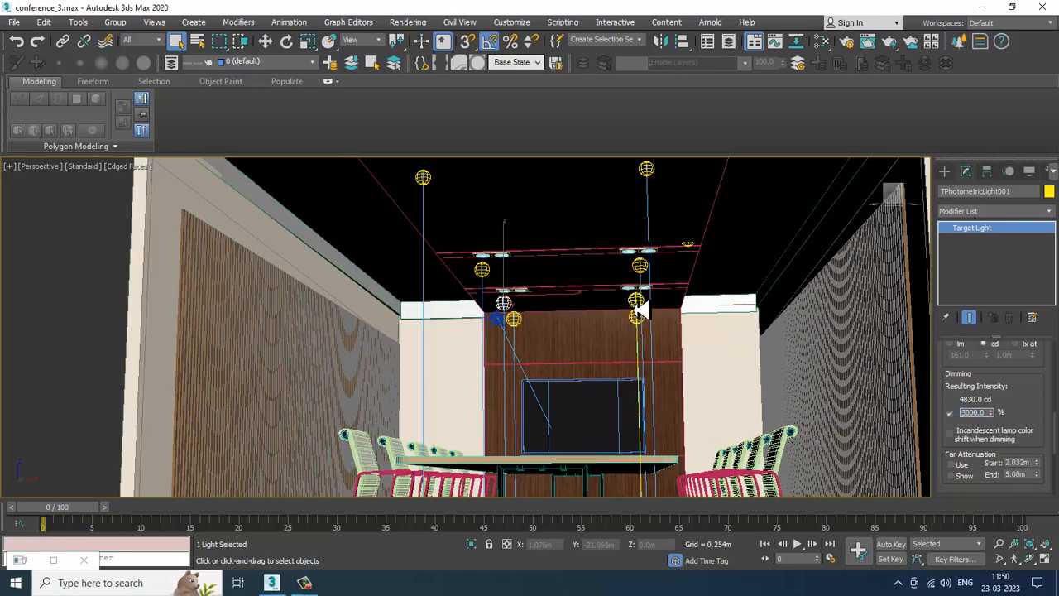
Step: Select the second ceiling photometric light and set its dimming to 3000 percent
{"action": "left_click", "coordinate": [638, 305]}
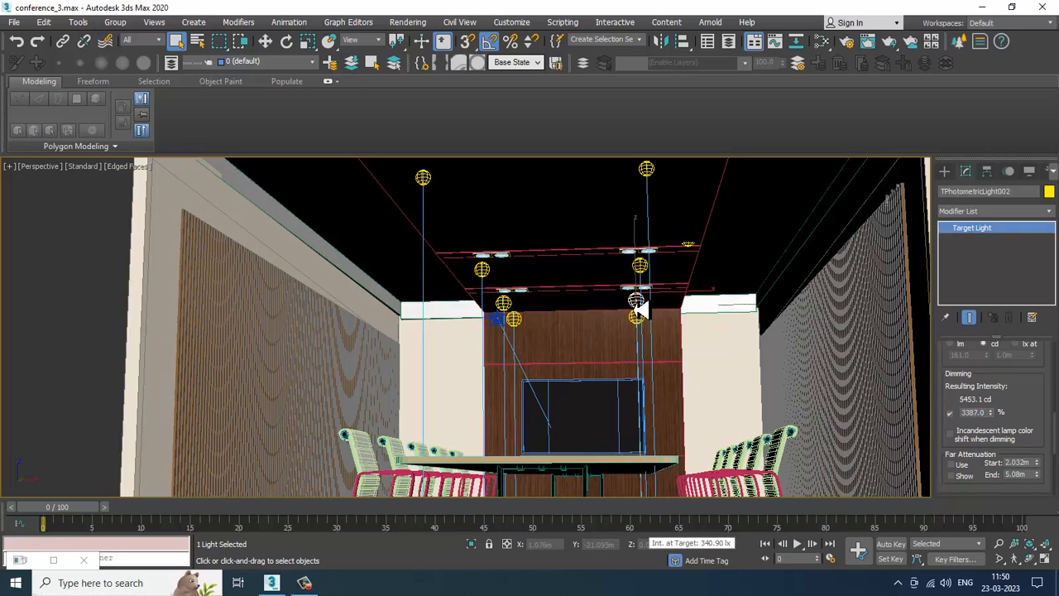
{"action": "double_click", "coordinate": [984, 412]}
{"action": "type", "text": "3000"}
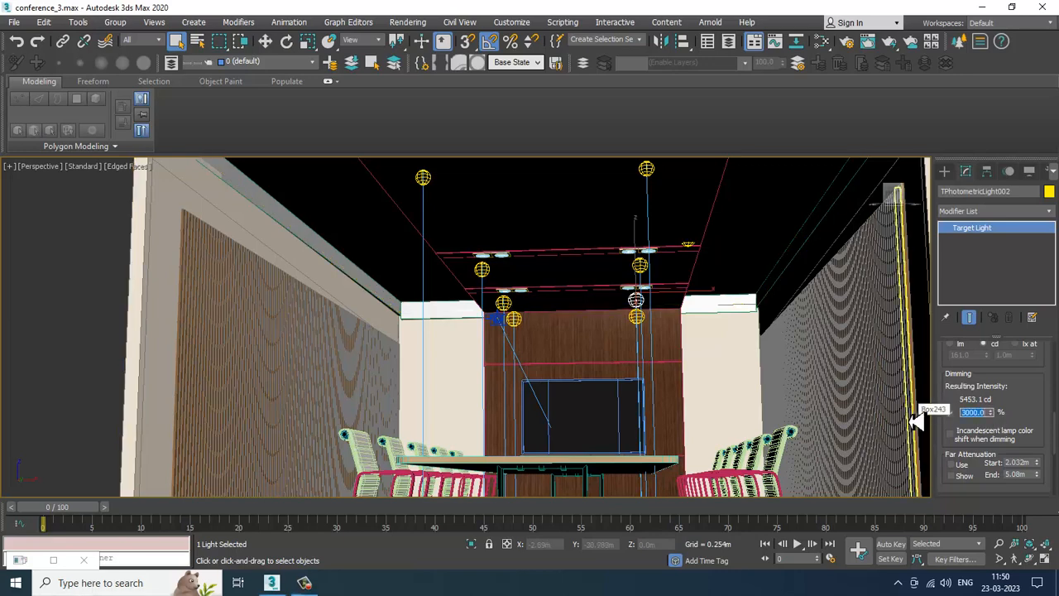
Step: Orbit around the ceiling lights and switch the perspective view to wireframe display
{"action": "scroll", "coordinate": [690, 346], "scroll_direction": "down", "scroll_amount": 5}
{"action": "scroll", "coordinate": [659, 323], "scroll_direction": "up", "scroll_amount": 3}
{"action": "middle_click_drag", "start_coordinate": [608, 288], "coordinate": [510, 305], "text": "alt"}
{"action": "left_click", "coordinate": [497, 292]}
{"action": "middle_click_drag", "start_coordinate": [664, 323], "coordinate": [703, 311], "text": "alt"}
{"action": "scroll", "coordinate": [699, 313], "scroll_direction": "up", "scroll_amount": 4}
{"action": "middle_click_drag", "start_coordinate": [695, 316], "coordinate": [508, 300]}
{"action": "middle_click_drag", "start_coordinate": [507, 300], "coordinate": [440, 323], "text": "alt"}
{"action": "left_click", "coordinate": [496, 329]}
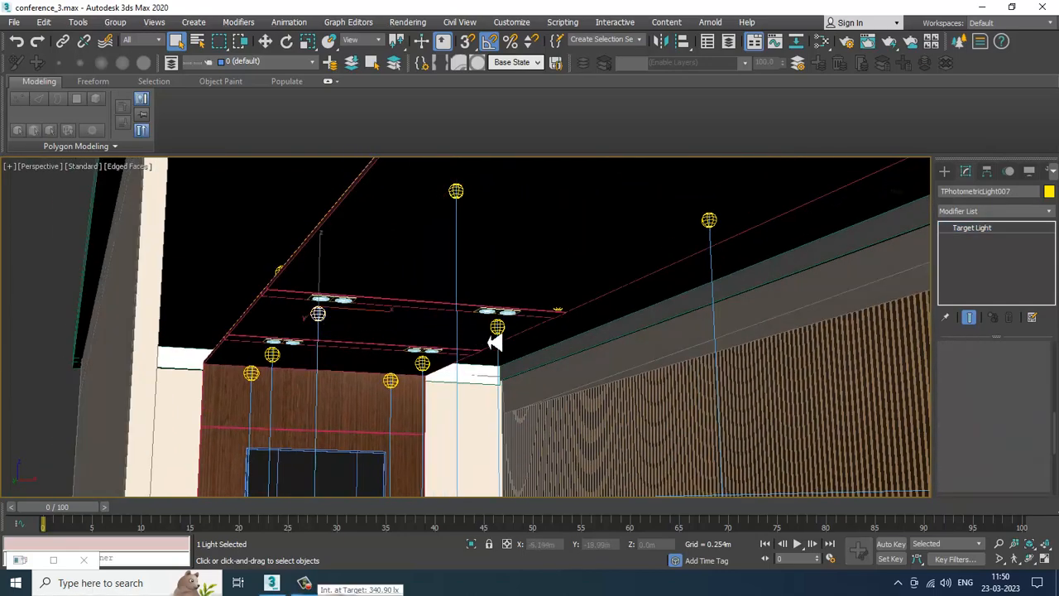
{"action": "key", "text": "F3"}
{"action": "middle_click_drag", "start_coordinate": [508, 331], "coordinate": [383, 355]}
{"action": "scroll", "coordinate": [428, 394], "scroll_direction": "up", "scroll_amount": 2}
Step: Set the selection filter to Lights and select two of the ceiling lights
{"action": "left_click", "coordinate": [139, 40]}
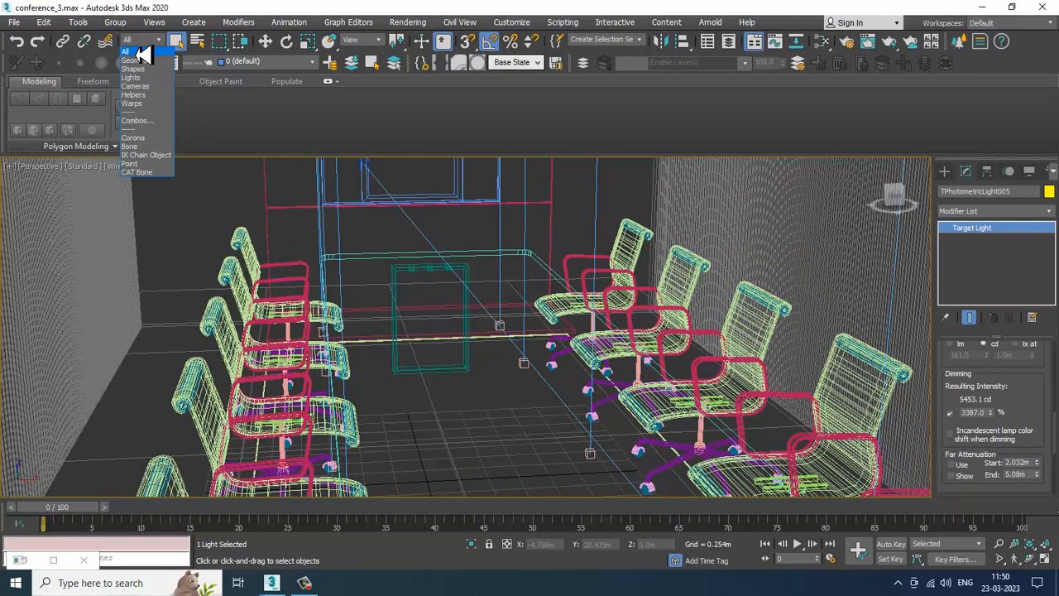
{"action": "left_click", "coordinate": [143, 84]}
{"action": "middle_click_drag", "start_coordinate": [413, 404], "coordinate": [420, 366], "text": "alt"}
{"action": "scroll", "coordinate": [420, 367], "scroll_direction": "down", "scroll_amount": 5}
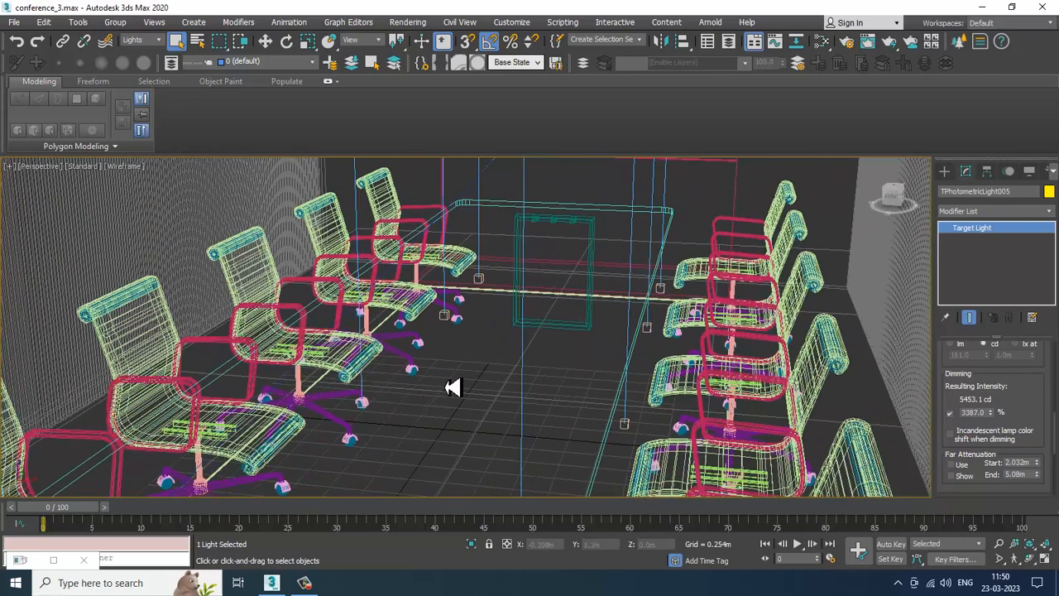
{"action": "scroll", "coordinate": [441, 358], "scroll_direction": "up", "scroll_amount": 5}
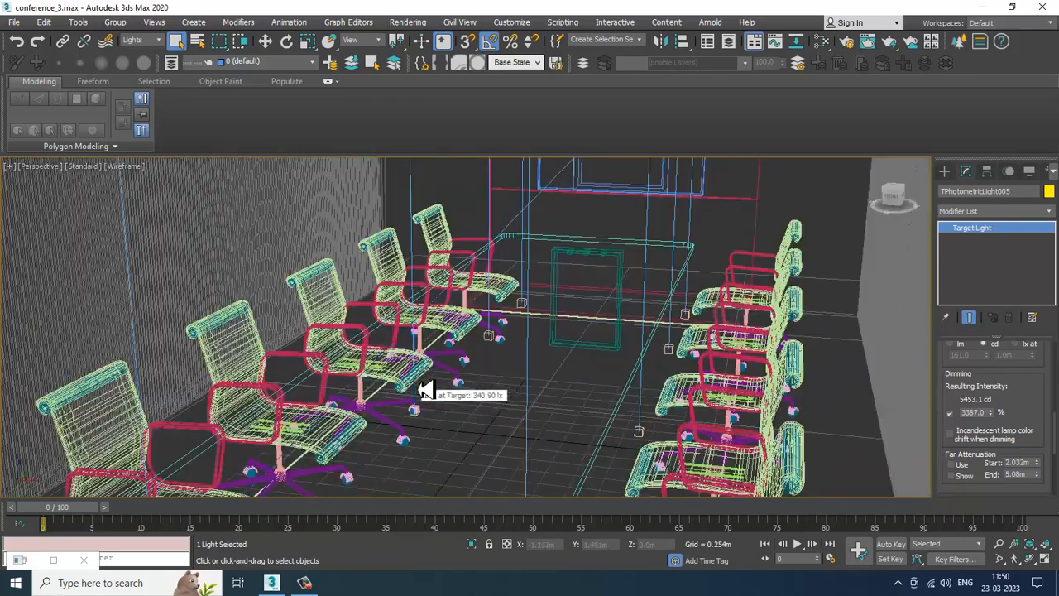
{"action": "left_click", "coordinate": [419, 417]}
{"action": "mouse_move", "coordinate": [524, 389]}
{"action": "middle_mouse_down", "text": "alt"}
{"action": "mouse_move", "coordinate": [558, 376]}
{"action": "mouse_move", "coordinate": [524, 406]}
{"action": "middle_mouse_up", "text": "alt"}
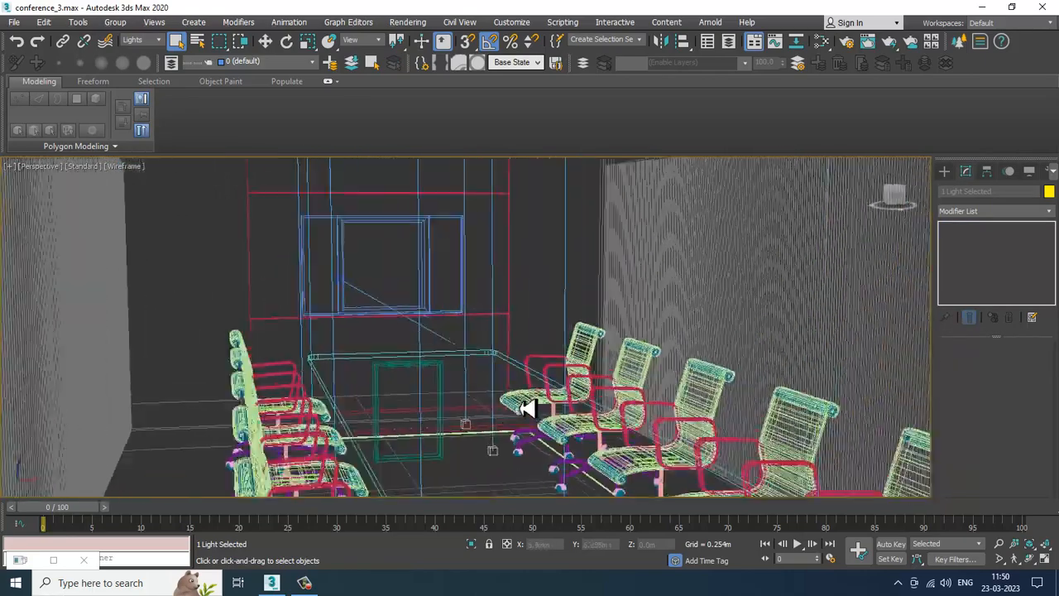
{"action": "scroll", "coordinate": [524, 403], "scroll_direction": "down", "scroll_amount": 3}
{"action": "middle_click_drag", "start_coordinate": [522, 333], "coordinate": [535, 280], "text": "alt"}
{"action": "left_click", "coordinate": [539, 224], "text": "ctrl"}
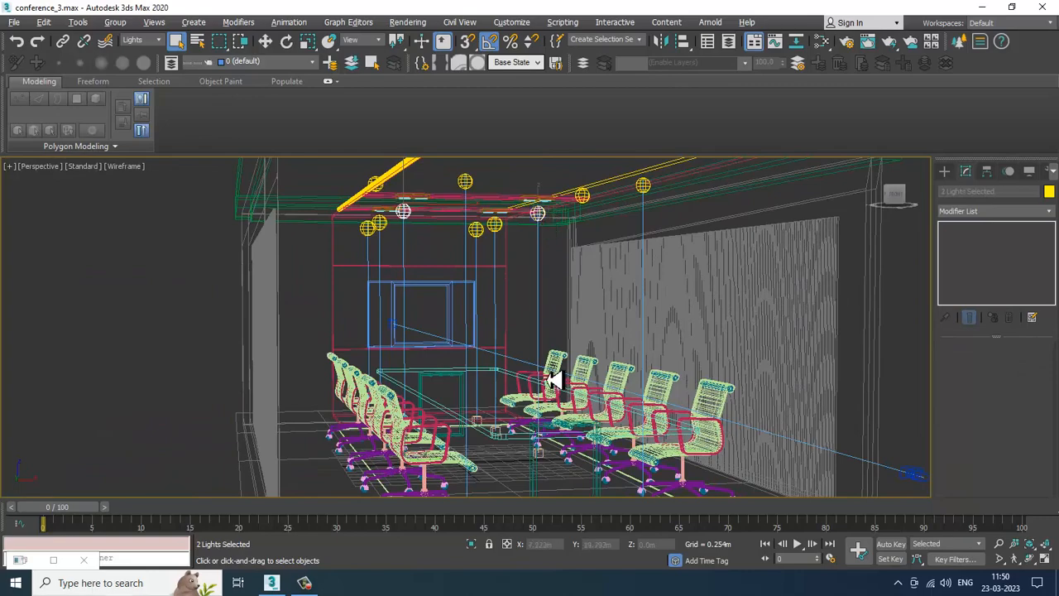
{"action": "mouse_move", "coordinate": [549, 380]}
{"action": "middle_mouse_down", "text": "alt"}
{"action": "mouse_move", "coordinate": [529, 411]}
{"action": "mouse_move", "coordinate": [550, 418]}
{"action": "middle_mouse_up", "text": "alt"}
{"action": "scroll", "coordinate": [542, 436], "scroll_direction": "down", "scroll_amount": 3}
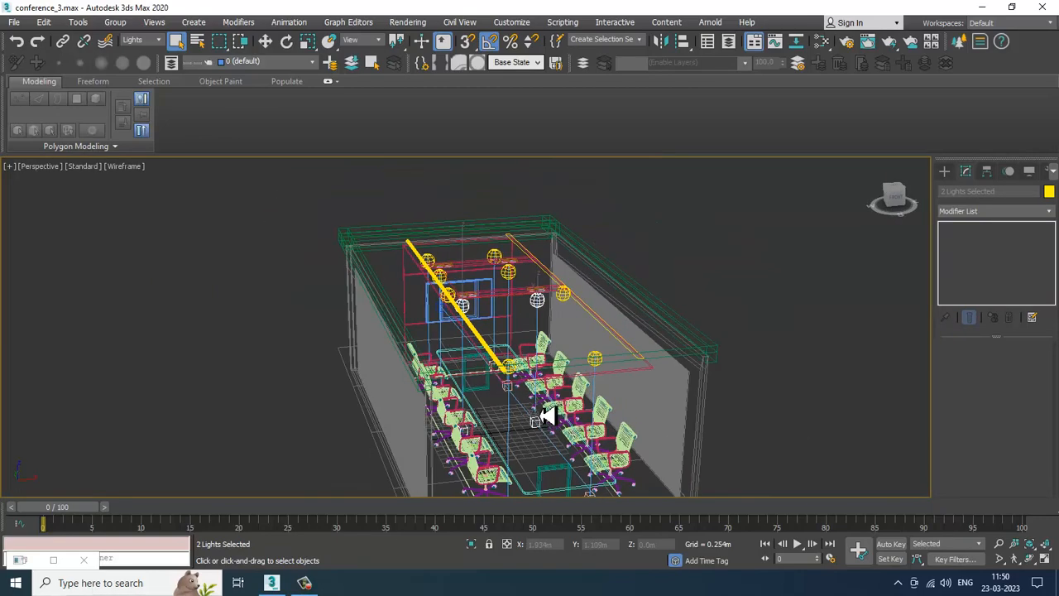
Step: Move the two selected lights sideways along the X axis
{"action": "key", "text": "F3"}
{"action": "key", "text": "F3"}
{"action": "mouse_move", "coordinate": [445, 279]}
{"action": "middle_mouse_down", "text": "alt"}
{"action": "mouse_move", "coordinate": [473, 314]}
{"action": "mouse_move", "coordinate": [535, 329]}
{"action": "middle_mouse_up", "text": "alt"}
{"action": "key", "text": "w"}
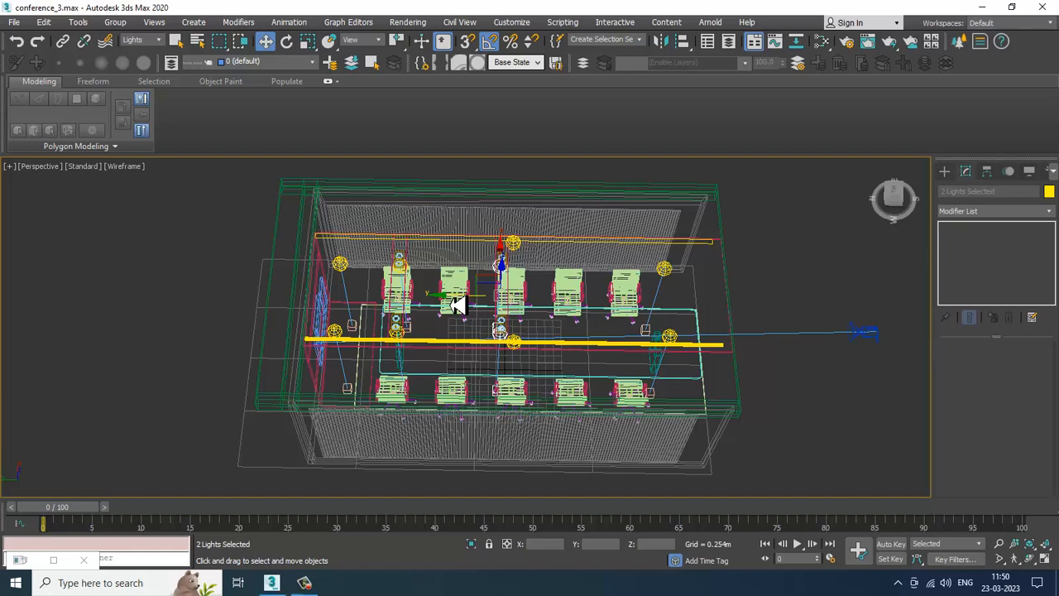
{"action": "left_click_drag", "start_coordinate": [457, 305], "coordinate": [546, 306]}
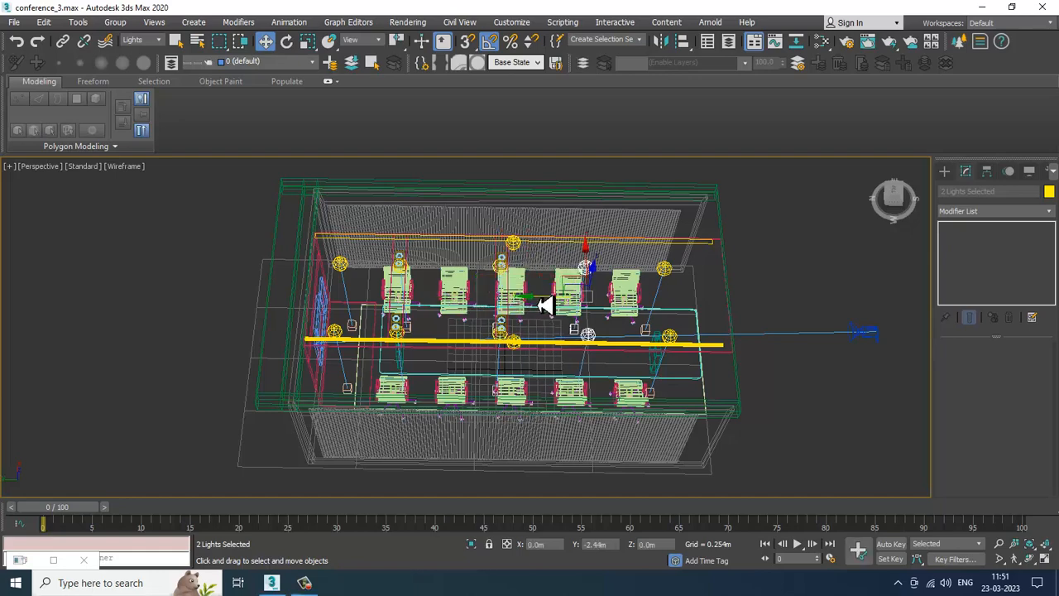
Step: Move the two selected ceiling lights further toward the room's centre along the X axis, then deselect them
{"action": "left_click", "coordinate": [587, 350]}
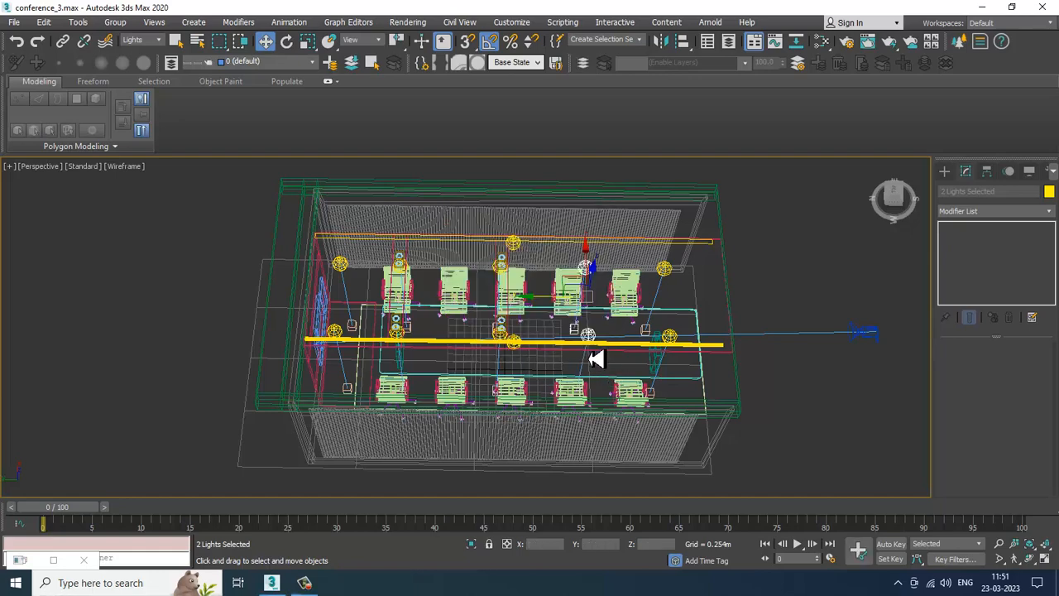
{"action": "left_click_drag", "start_coordinate": [457, 305], "coordinate": [504, 307]}
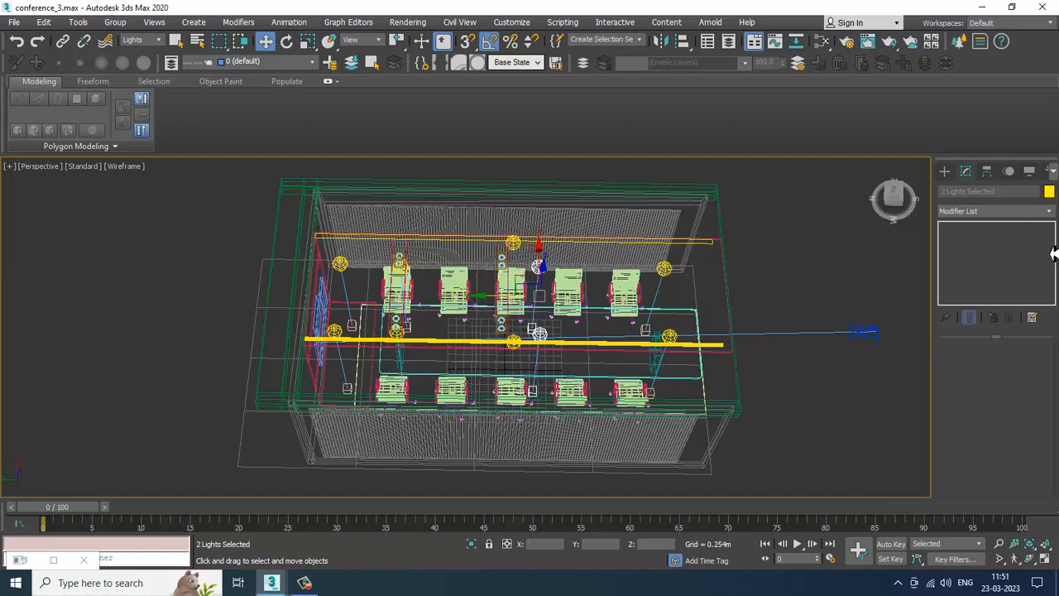
{"action": "left_click", "coordinate": [502, 307]}
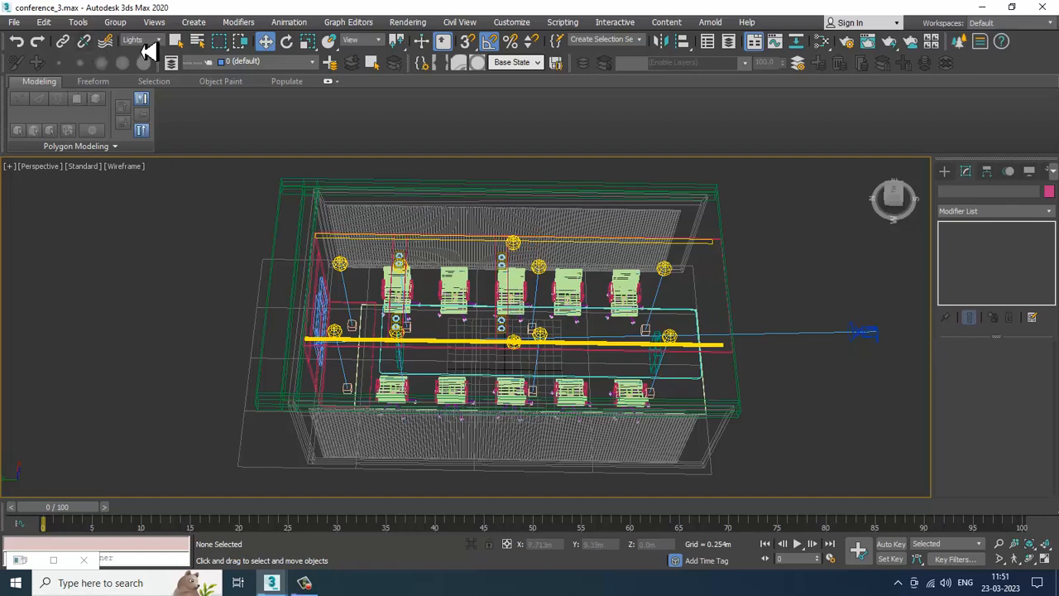
Step: Select and inspect several ceiling objects near the lights and their modifier stacks
{"action": "left_click", "coordinate": [545, 273]}
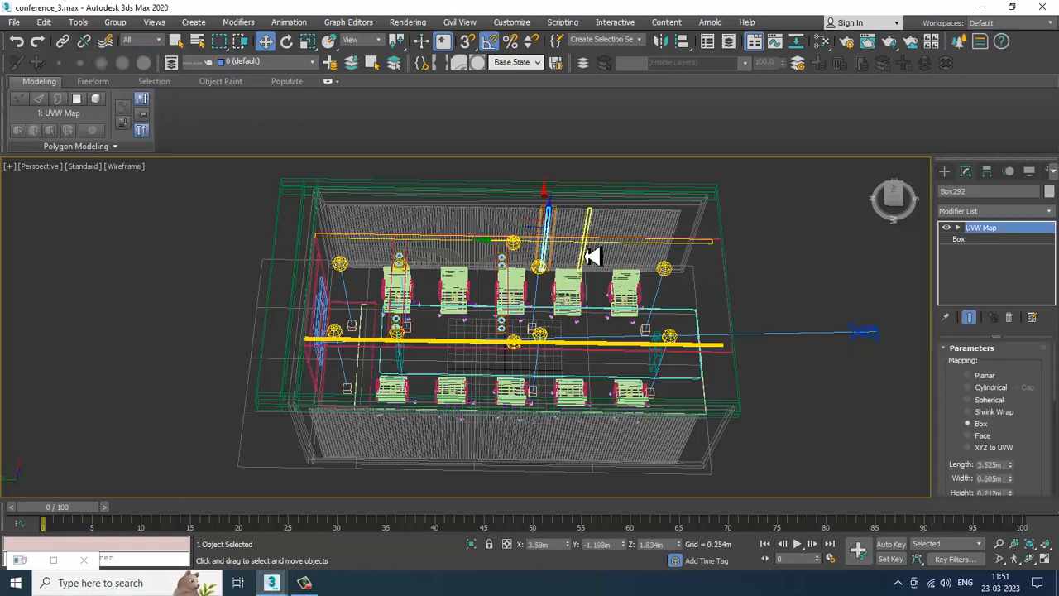
{"action": "left_click", "coordinate": [733, 305]}
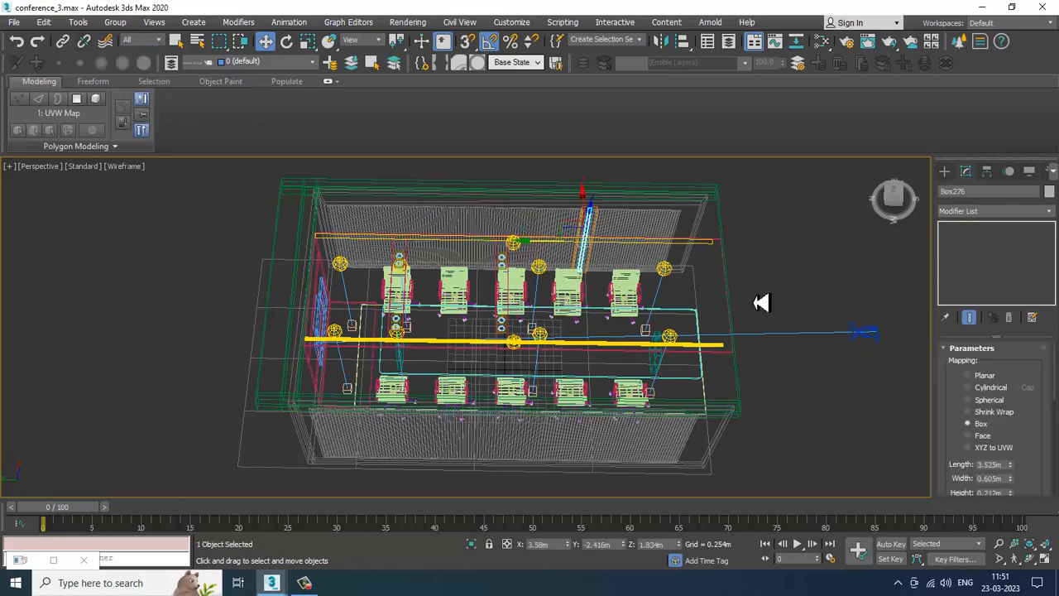
{"action": "left_click", "coordinate": [726, 256]}
{"action": "scroll", "coordinate": [579, 307], "scroll_direction": "up", "scroll_amount": 3}
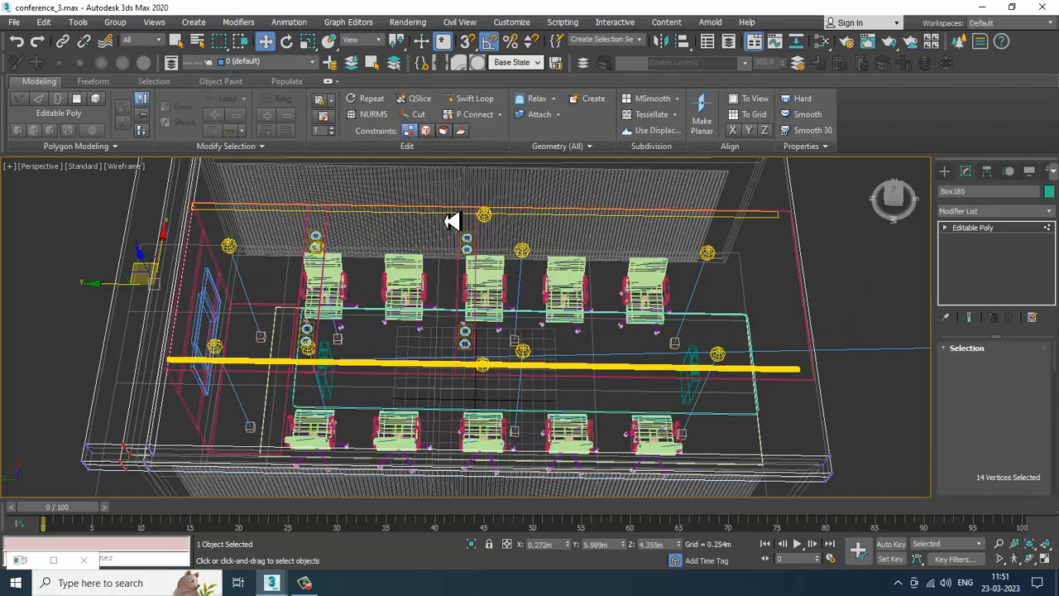
{"action": "left_click", "coordinate": [953, 237]}
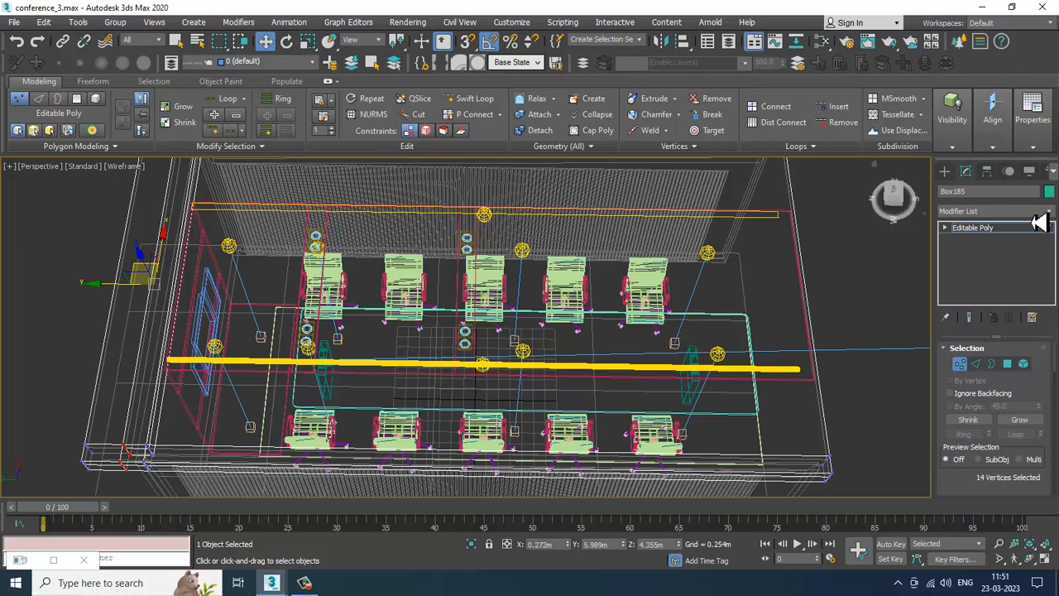
{"action": "left_click", "coordinate": [1000, 228]}
Step: Orbit beneath the ceiling to examine the downlight fixtures and lights from below
{"action": "middle_click_drag", "start_coordinate": [780, 311], "coordinate": [504, 309], "text": "alt"}
{"action": "left_click", "coordinate": [497, 309]}
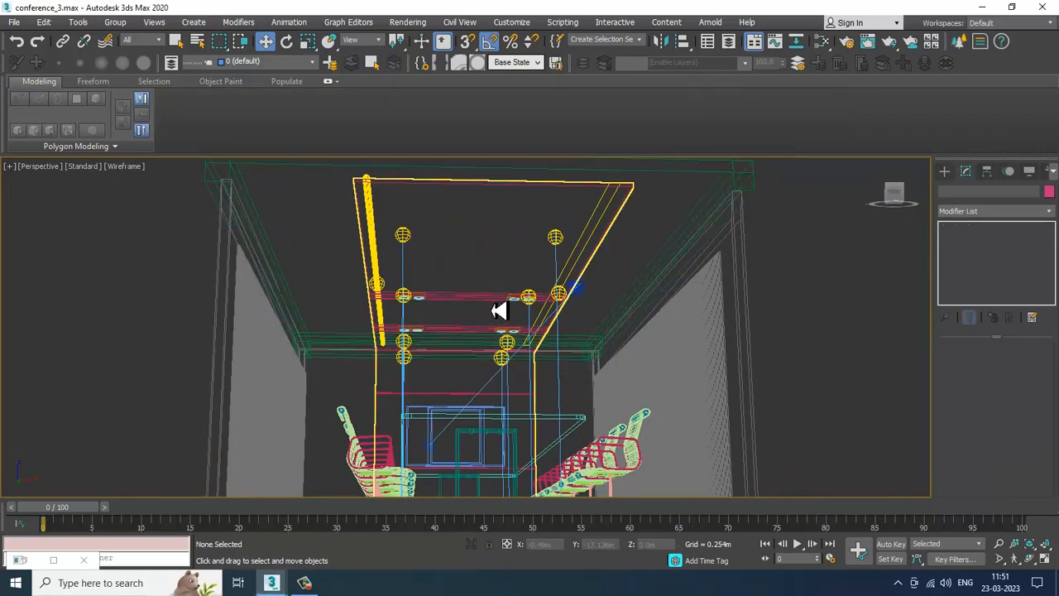
{"action": "mouse_move", "coordinate": [535, 282]}
{"action": "middle_mouse_down", "text": "alt"}
{"action": "mouse_move", "coordinate": [594, 339]}
{"action": "mouse_move", "coordinate": [628, 348]}
{"action": "mouse_move", "coordinate": [496, 315]}
{"action": "mouse_move", "coordinate": [517, 373]}
{"action": "mouse_move", "coordinate": [530, 263]}
{"action": "middle_mouse_up", "text": "alt"}
{"action": "key", "text": "1"}
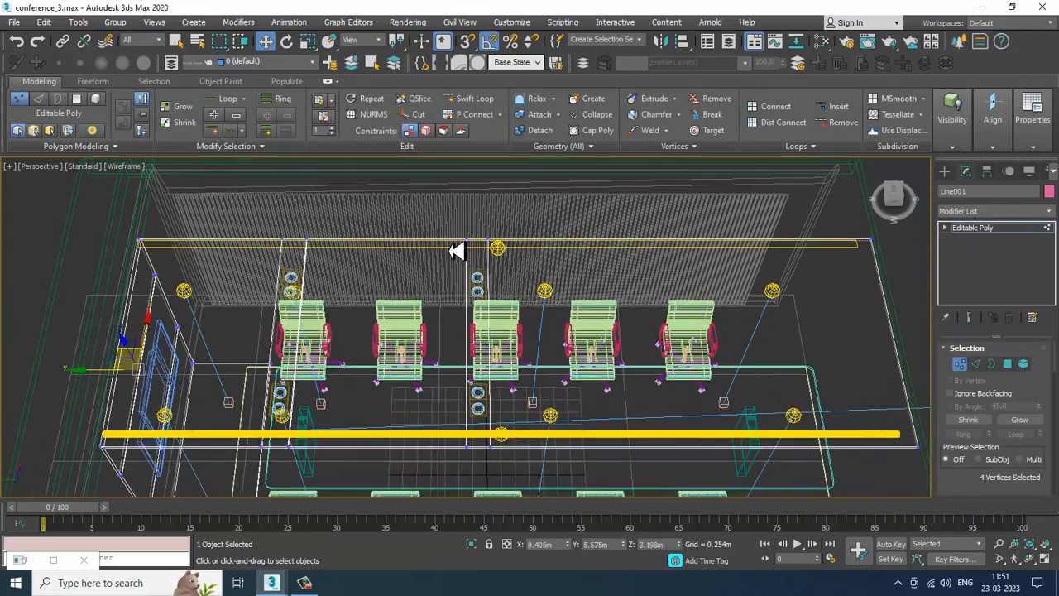
{"action": "left_click_drag", "start_coordinate": [438, 224], "coordinate": [557, 519]}
{"action": "left_click_drag", "start_coordinate": [439, 350], "coordinate": [513, 359]}
{"action": "left_click", "coordinate": [1011, 230]}
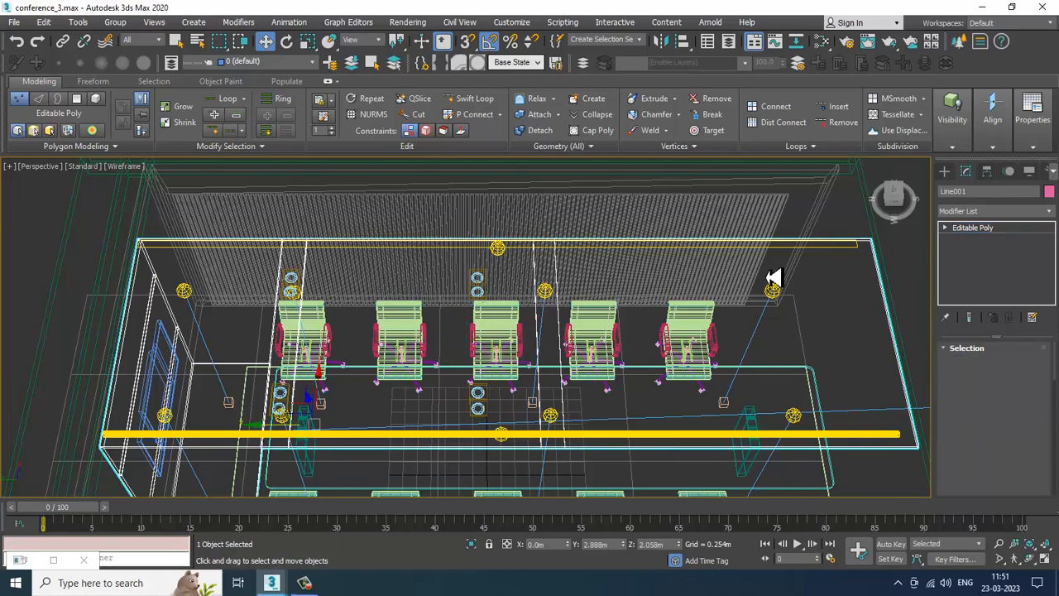
{"action": "middle_click_drag", "start_coordinate": [478, 305], "coordinate": [568, 302], "text": "alt"}
{"action": "scroll", "coordinate": [584, 307], "scroll_direction": "up", "scroll_amount": 2}
Step: Select the six ceiling downlight fixture boxes and reposition them in the top view
{"action": "left_click", "coordinate": [585, 308]}
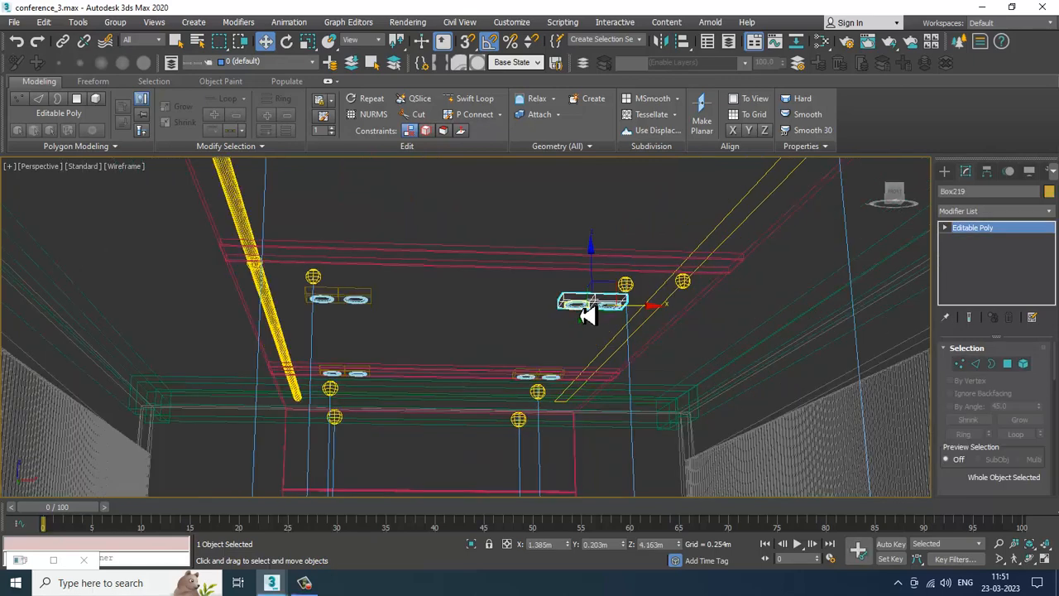
{"action": "left_click", "coordinate": [584, 308], "text": "ctrl"}
{"action": "left_click", "coordinate": [616, 314], "text": "ctrl"}
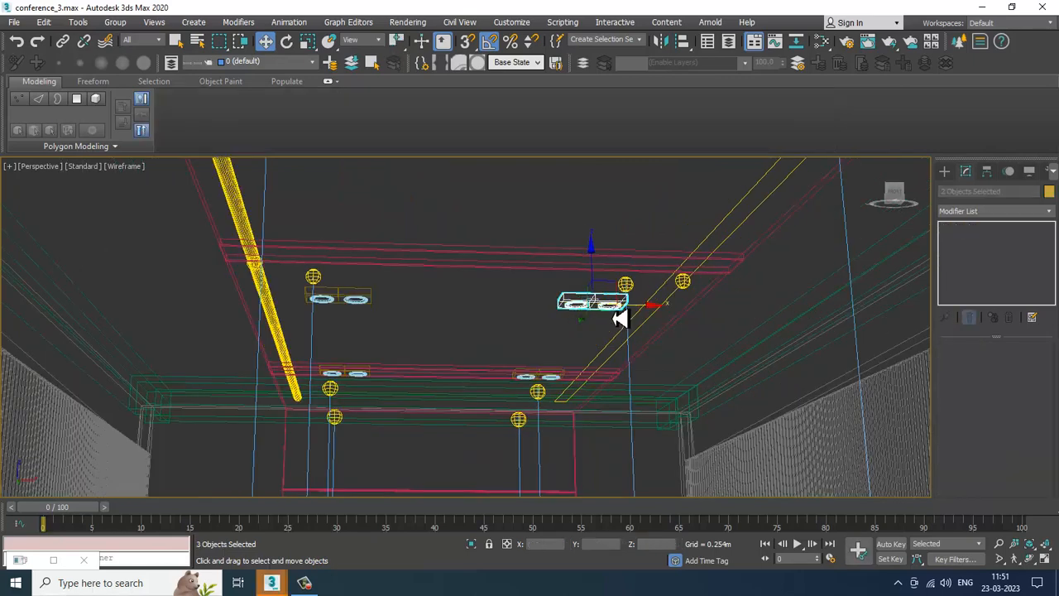
{"action": "left_click", "coordinate": [361, 303], "text": "ctrl"}
{"action": "left_click", "coordinate": [360, 311], "text": "ctrl"}
{"action": "left_click", "coordinate": [328, 308], "text": "ctrl"}
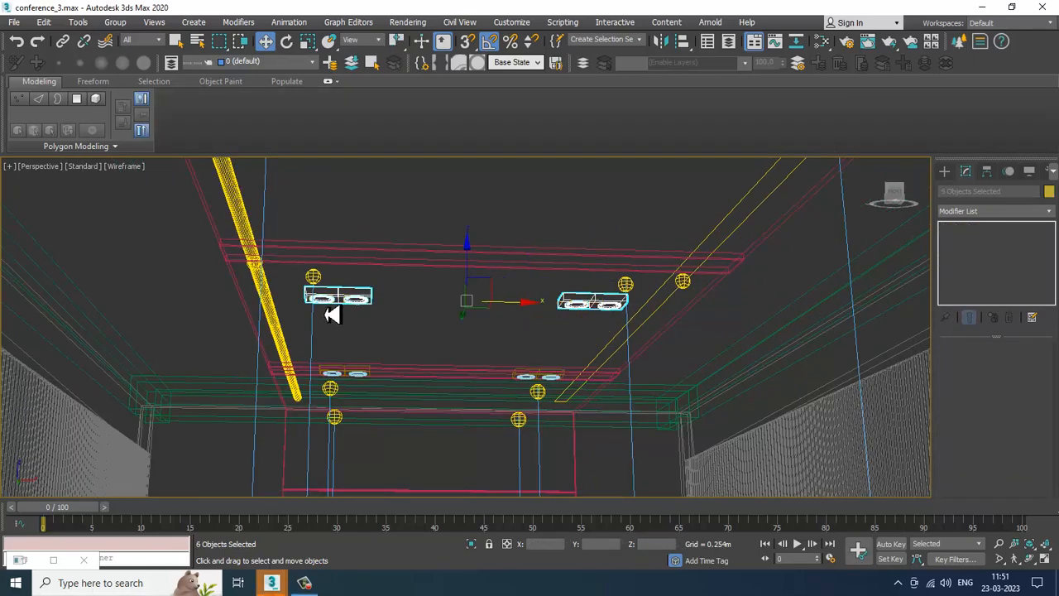
{"action": "key", "text": "alt+w"}
{"action": "key", "text": "alt+w"}
{"action": "scroll", "coordinate": [437, 303], "scroll_direction": "down", "scroll_amount": 3}
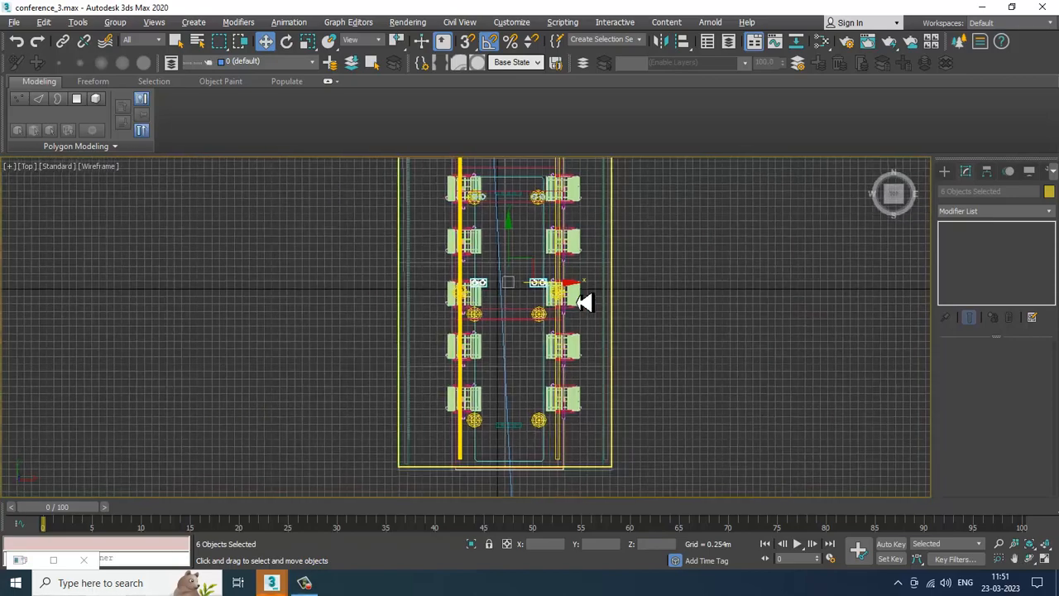
{"action": "scroll", "coordinate": [546, 290], "scroll_direction": "up", "scroll_amount": 3}
{"action": "left_click_drag", "start_coordinate": [493, 255], "coordinate": [507, 318]}
Step: Render the camera view with V-Ray and close the frame buffer
{"action": "key", "text": "alt+w"}
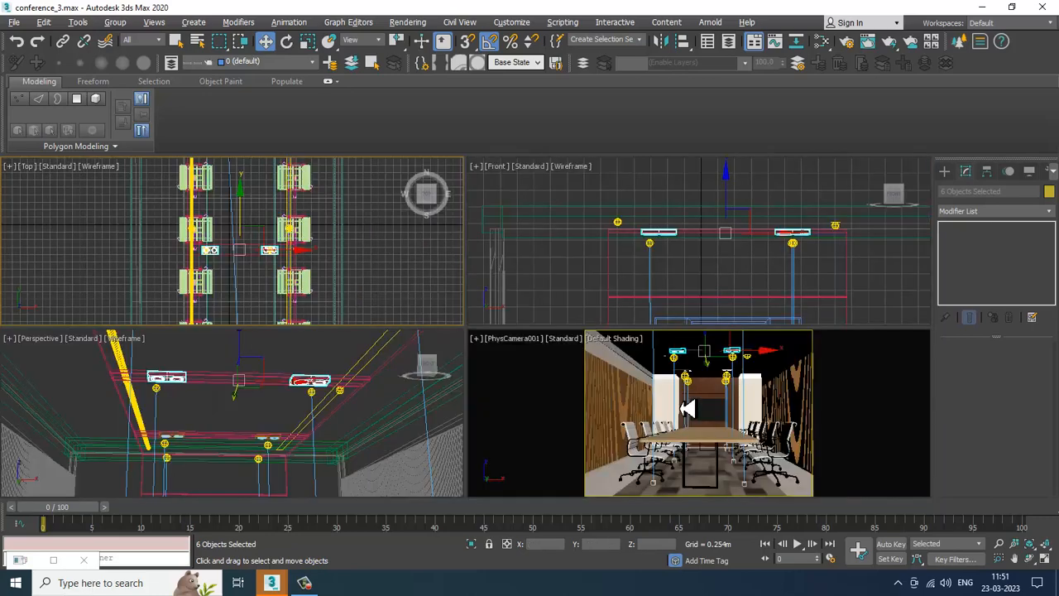
{"action": "left_click", "coordinate": [704, 424]}
{"action": "key", "text": "alt+w"}
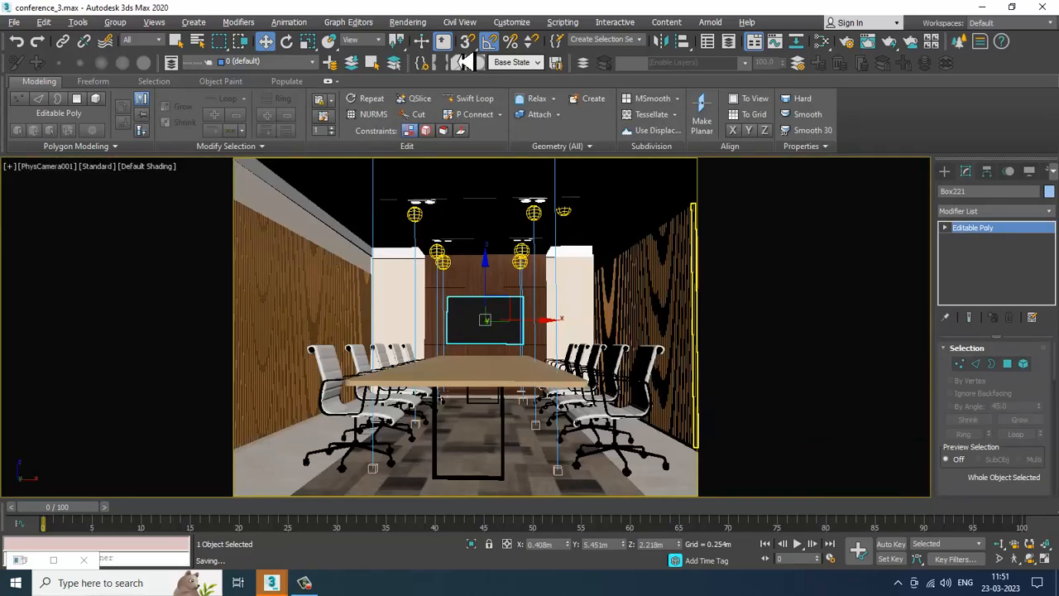
{"action": "left_click", "coordinate": [408, 22]}
{"action": "left_click", "coordinate": [420, 41]}
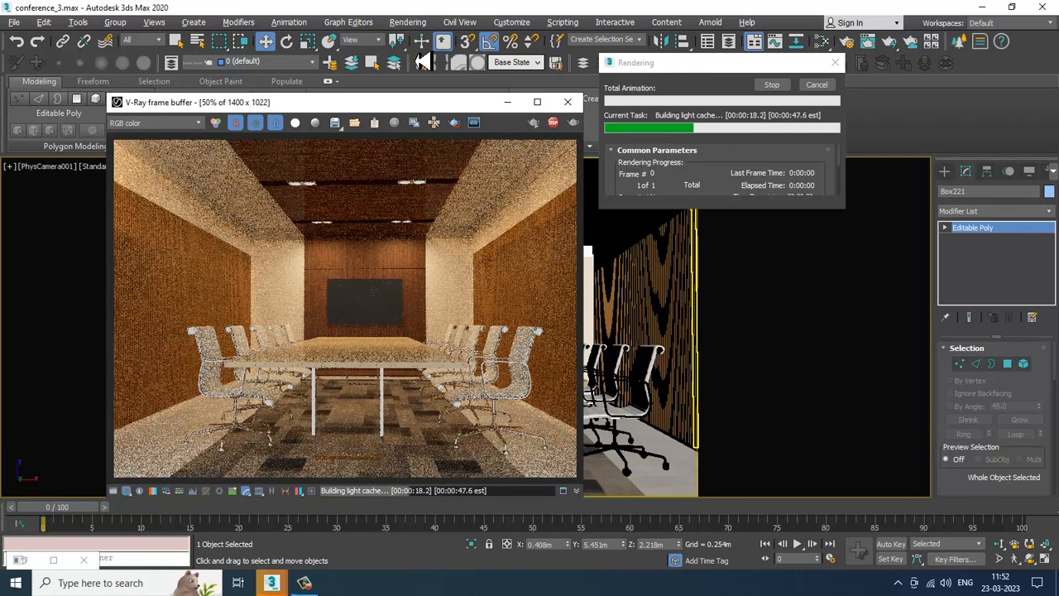
{"action": "left_click", "coordinate": [568, 102]}
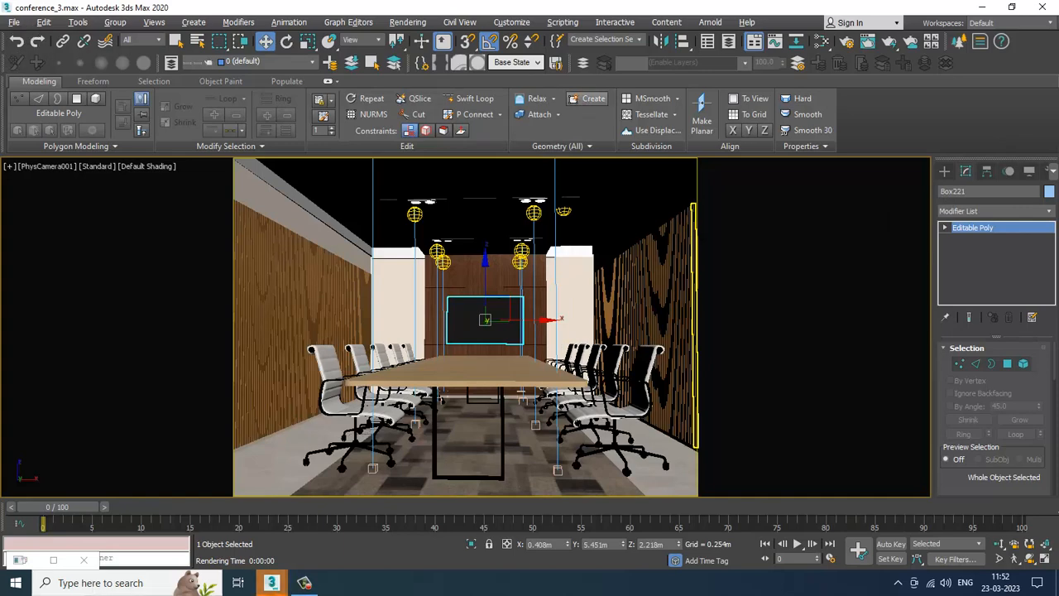
{"action": "left_click", "coordinate": [311, 582]}
{"action": "left_click", "coordinate": [311, 581]}
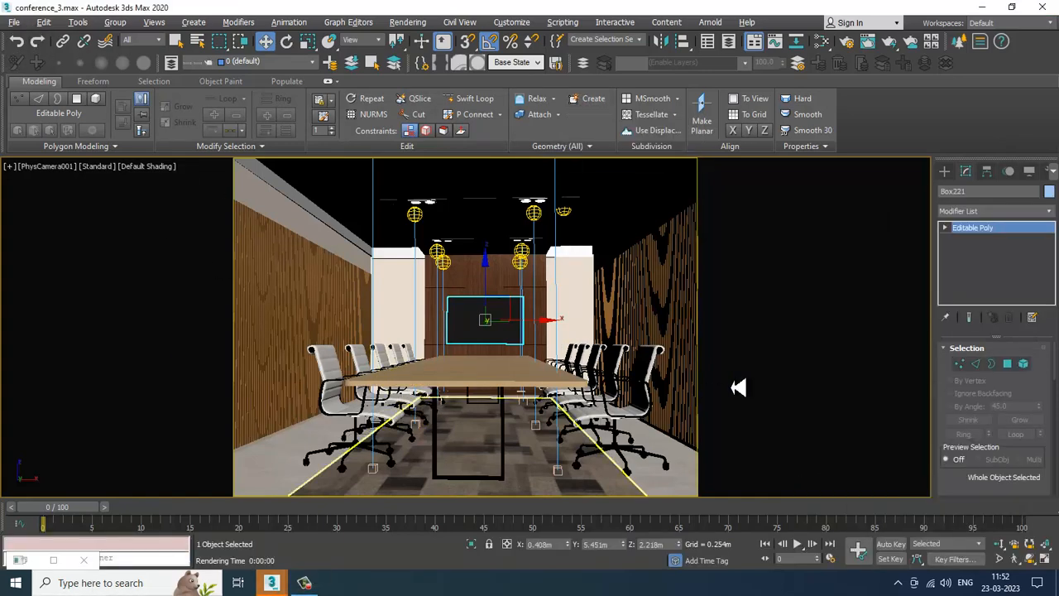
Step: Create an Atmospheric Apparatus BoxGizmo in the top view around the left downlight, about 0.63 m by 0.64 m
{"action": "left_click", "coordinate": [945, 173]}
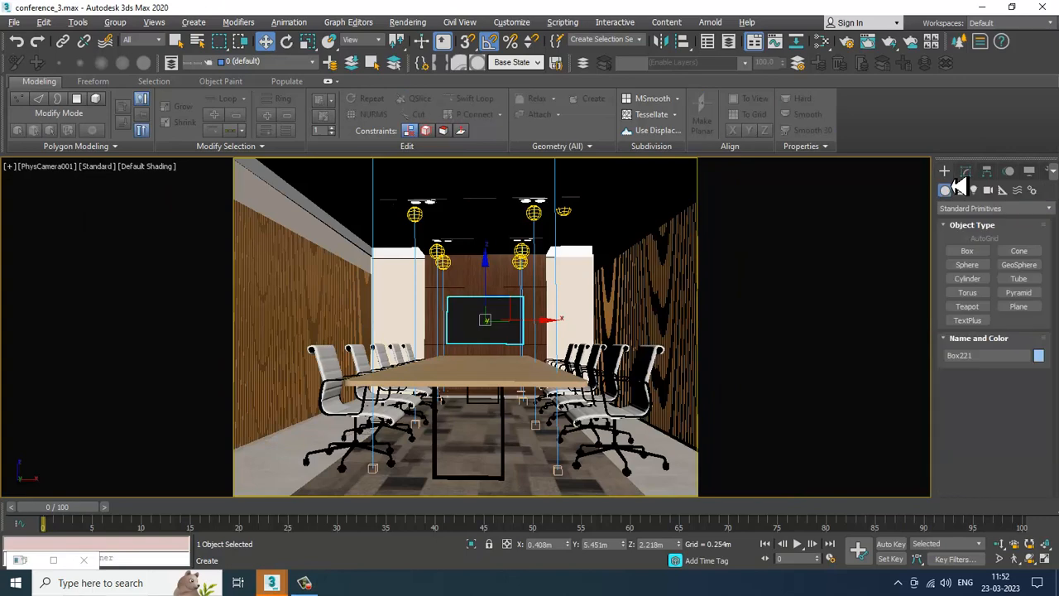
{"action": "left_click", "coordinate": [1003, 189]}
{"action": "left_click", "coordinate": [997, 208]}
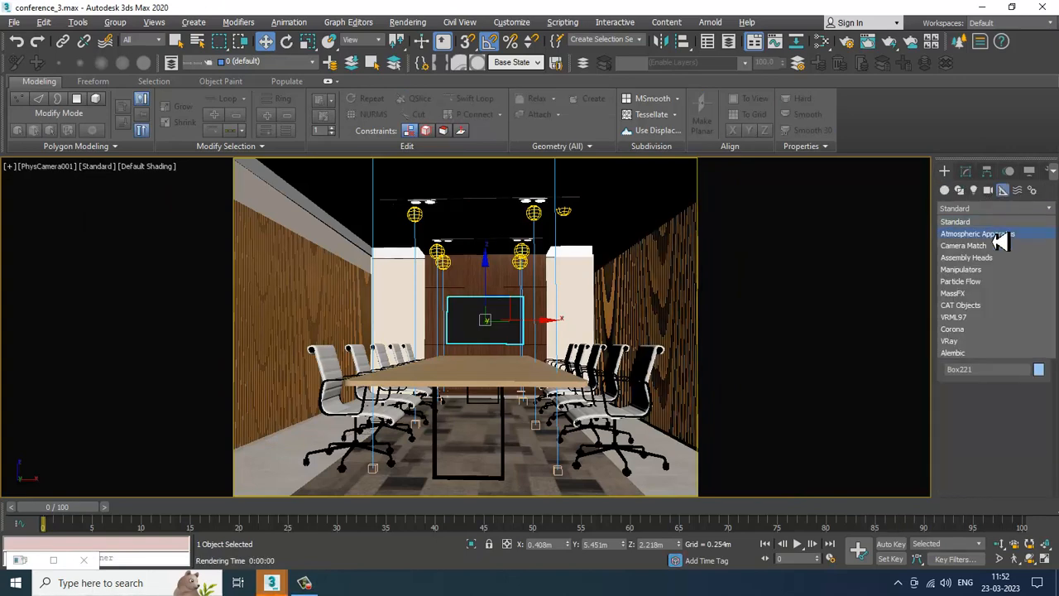
{"action": "left_click", "coordinate": [976, 234]}
{"action": "left_click", "coordinate": [966, 251]}
{"action": "key", "text": "alt+w"}
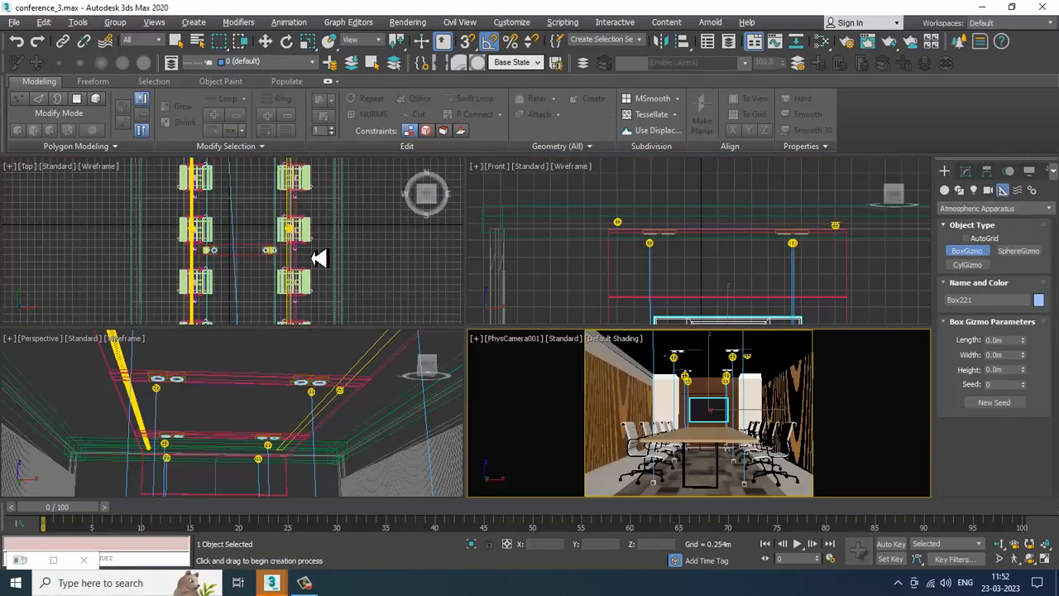
{"action": "key", "text": "alt+w"}
{"action": "scroll", "coordinate": [529, 323], "scroll_direction": "up", "scroll_amount": 5}
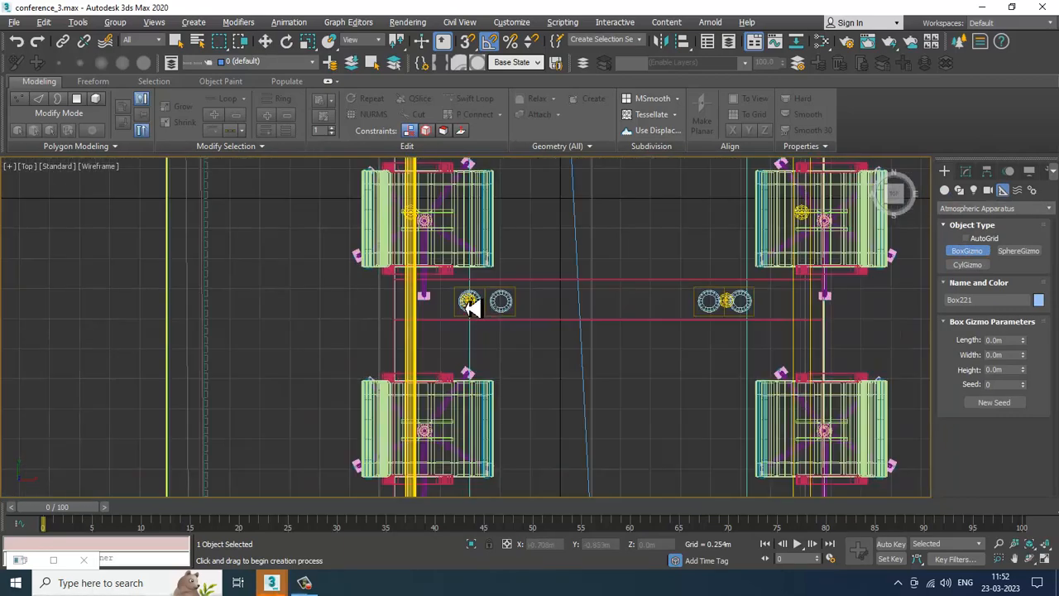
{"action": "left_click", "coordinate": [468, 302]}
{"action": "left_click_drag", "start_coordinate": [510, 322], "coordinate": [522, 354]}
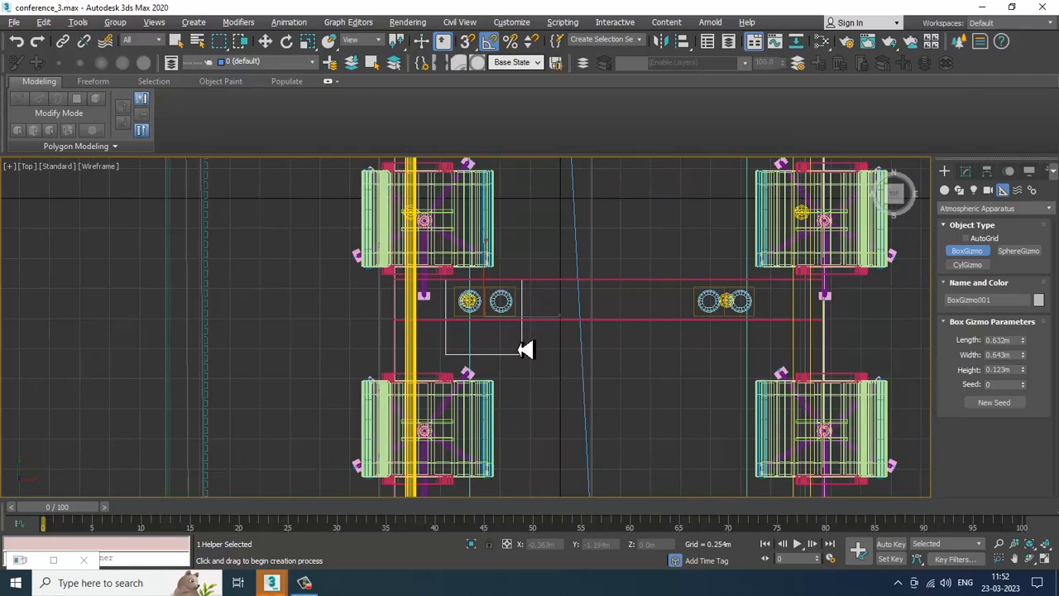
Step: Set the BoxGizmo's height to about 4.15 m so it reaches from floor to ceiling
{"action": "left_click", "coordinate": [265, 40]}
{"action": "key", "text": "alt+w"}
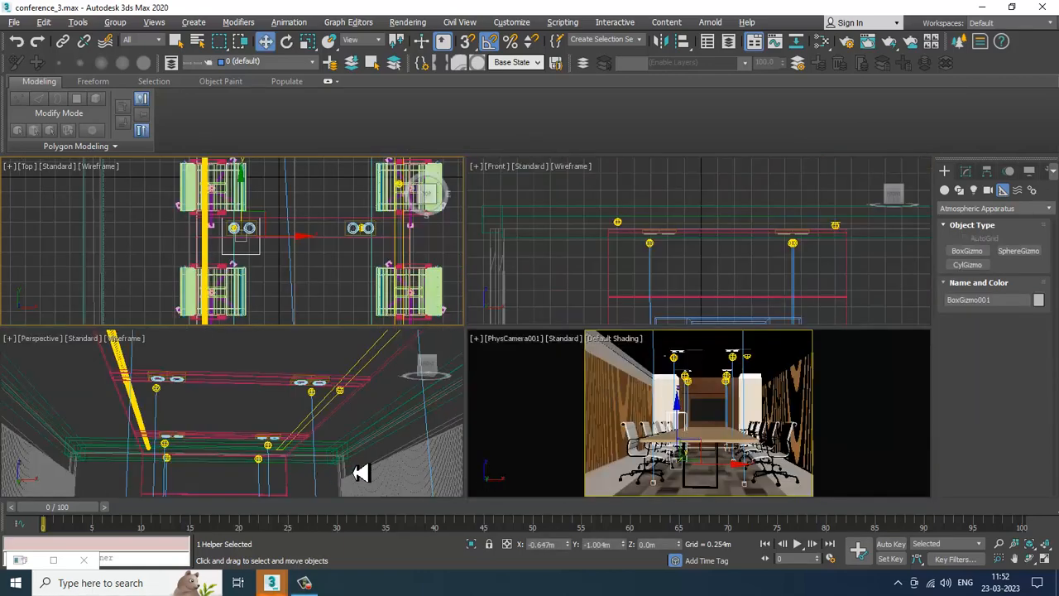
{"action": "middle_click", "coordinate": [354, 472]}
{"action": "key", "text": "alt+w"}
{"action": "scroll", "coordinate": [336, 437], "scroll_direction": "down", "scroll_amount": 5}
{"action": "middle_click_drag", "start_coordinate": [336, 437], "coordinate": [438, 327], "text": "alt"}
{"action": "left_click", "coordinate": [966, 172]}
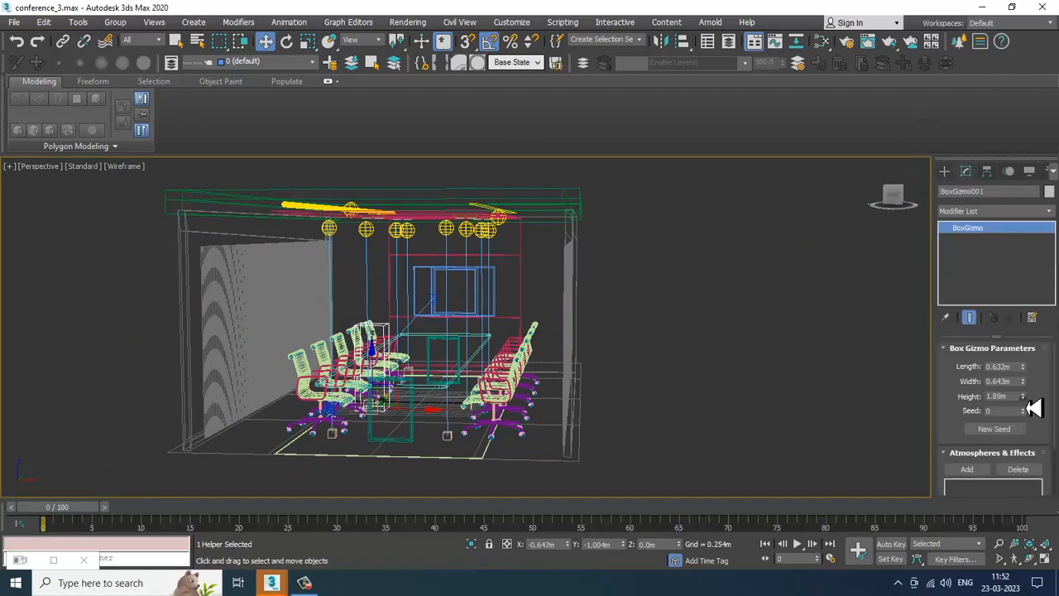
{"action": "left_click_drag", "start_coordinate": [1023, 397], "coordinate": [1028, 317]}
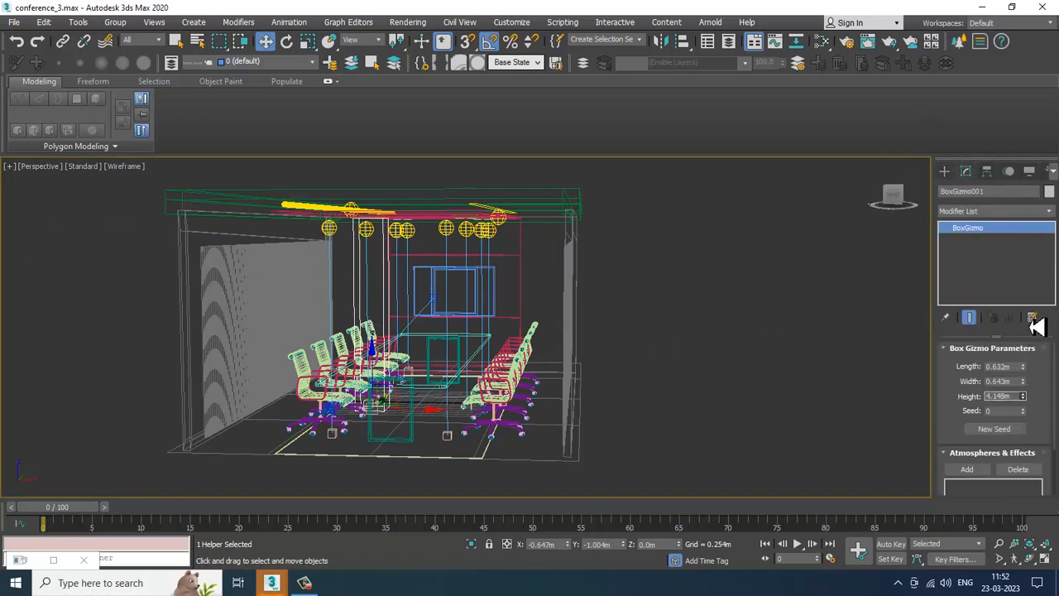
Step: Enlarge the BoxGizmo to about 0.92 m length and 0.80 m width in a shaded view
{"action": "middle_click_drag", "start_coordinate": [430, 311], "coordinate": [439, 278], "text": "alt"}
{"action": "key", "text": "F3"}
{"action": "scroll", "coordinate": [406, 253], "scroll_direction": "up", "scroll_amount": 5}
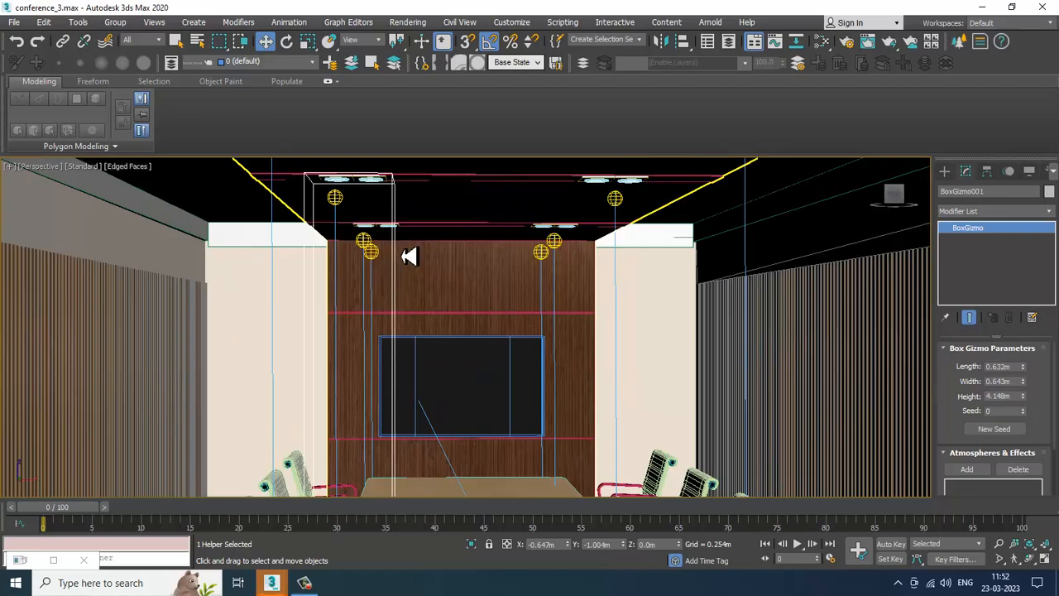
{"action": "scroll", "coordinate": [401, 247], "scroll_direction": "down", "scroll_amount": 10}
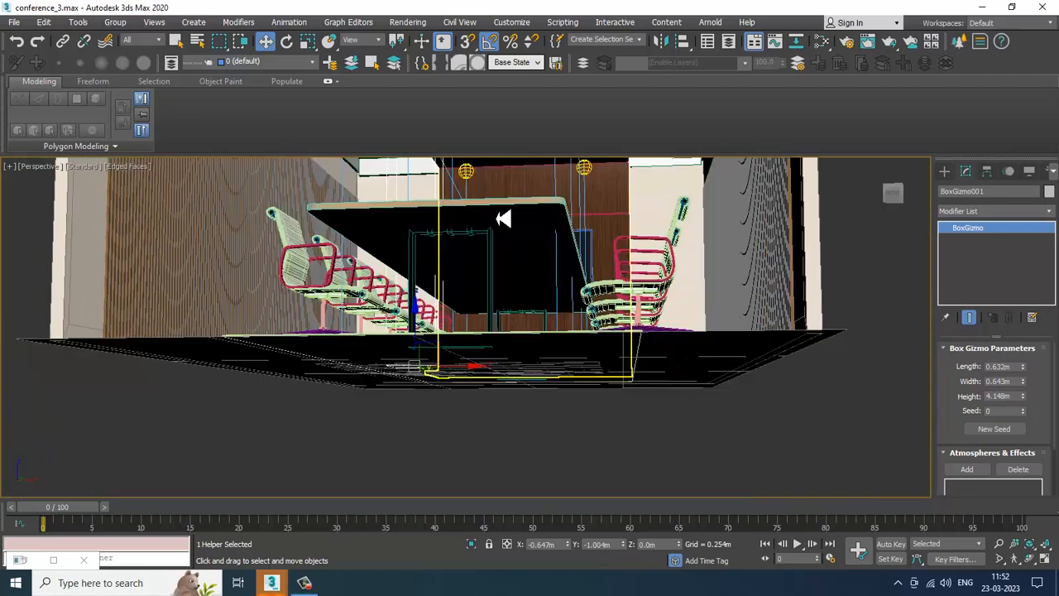
{"action": "scroll", "coordinate": [514, 236], "scroll_direction": "up", "scroll_amount": 8}
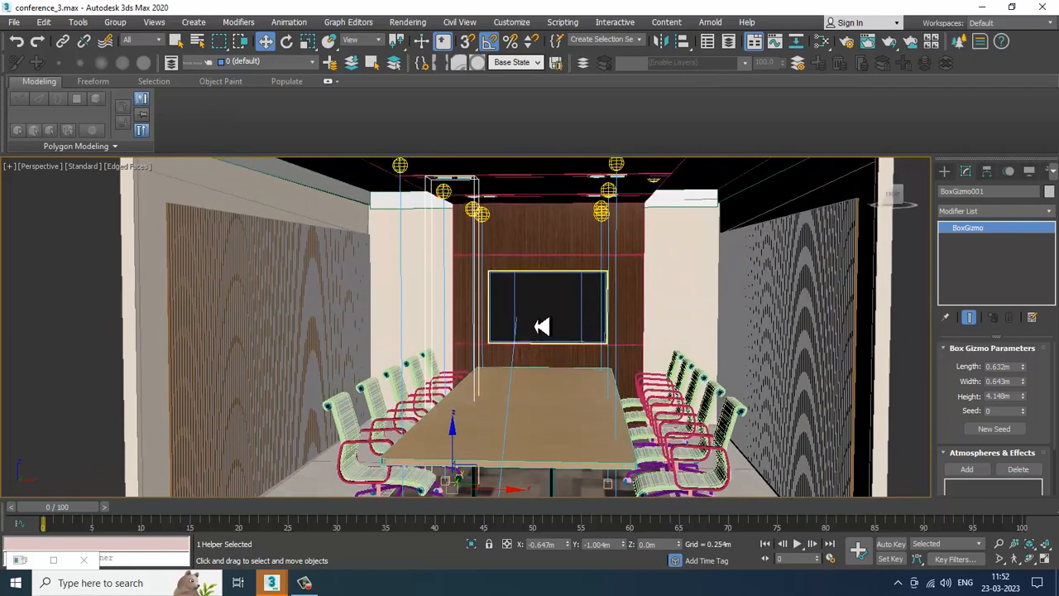
{"action": "left_click_drag", "start_coordinate": [1025, 388], "coordinate": [1026, 339]}
{"action": "mouse_move", "coordinate": [511, 382]}
{"action": "middle_mouse_down", "text": "alt"}
{"action": "mouse_move", "coordinate": [470, 315]}
{"action": "mouse_move", "coordinate": [515, 385]}
{"action": "middle_mouse_up", "text": "alt"}
{"action": "middle_click_drag", "start_coordinate": [515, 386], "coordinate": [539, 349]}
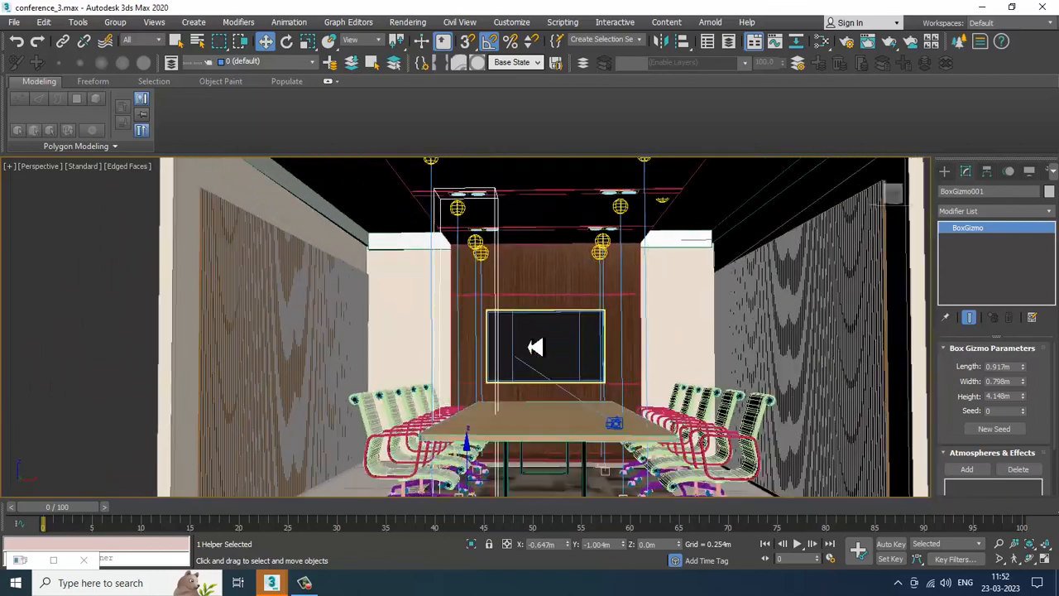
Step: Move the BoxGizmo in the top view to centre it under the left downlight
{"action": "key", "text": "alt+w"}
{"action": "middle_click_drag", "start_coordinate": [310, 250], "coordinate": [330, 276]}
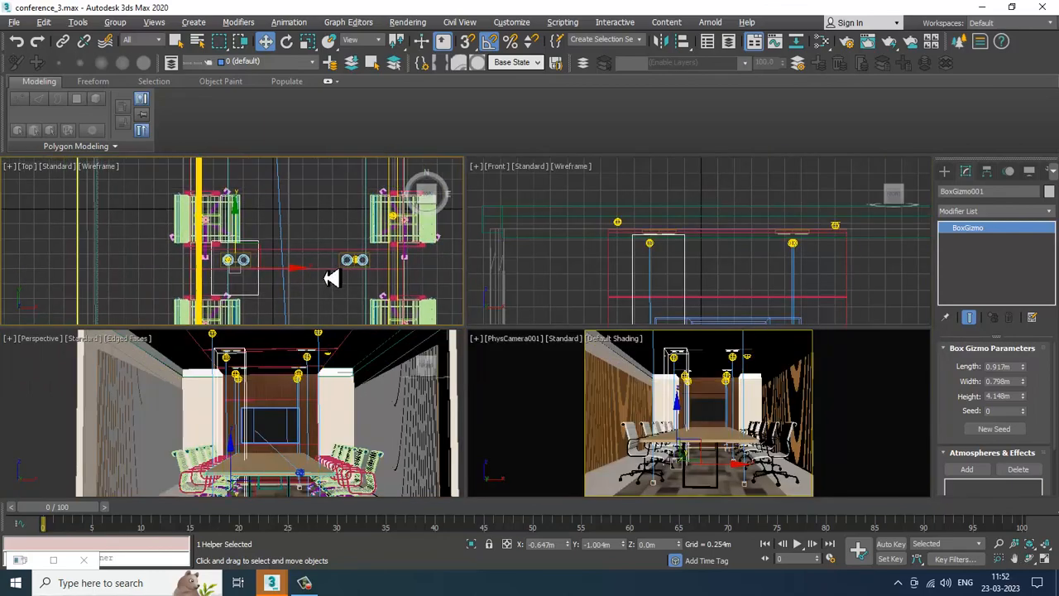
{"action": "left_click_drag", "start_coordinate": [234, 234], "coordinate": [235, 227]}
Step: Add a VRayEnvironmentFog atmosphere to the BoxGizmo and open its setup
{"action": "right_click", "coordinate": [571, 311]}
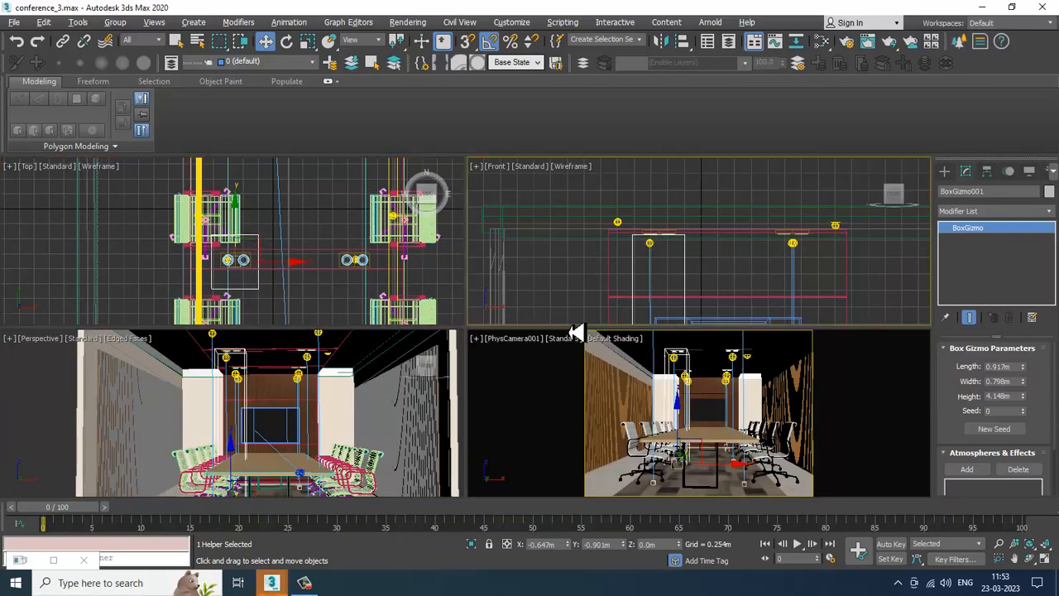
{"action": "key", "text": "alt+w"}
{"action": "key", "text": "alt+w"}
{"action": "middle_click_drag", "start_coordinate": [376, 427], "coordinate": [510, 401], "text": "alt"}
{"action": "key", "text": "alt+w"}
{"action": "key", "text": "F4"}
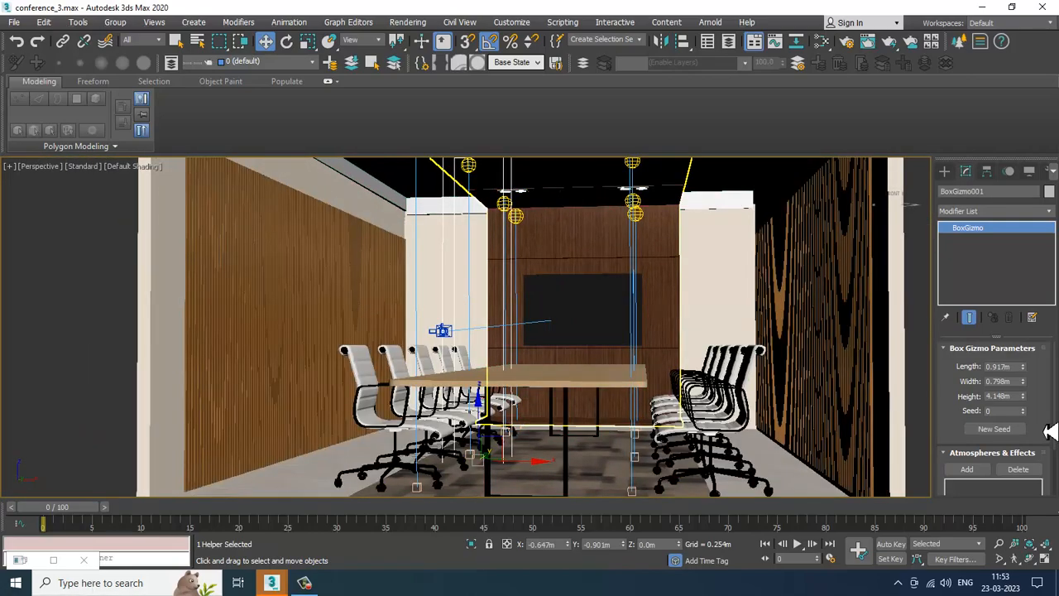
{"action": "scroll", "coordinate": [1026, 428], "scroll_direction": "down", "scroll_amount": 2}
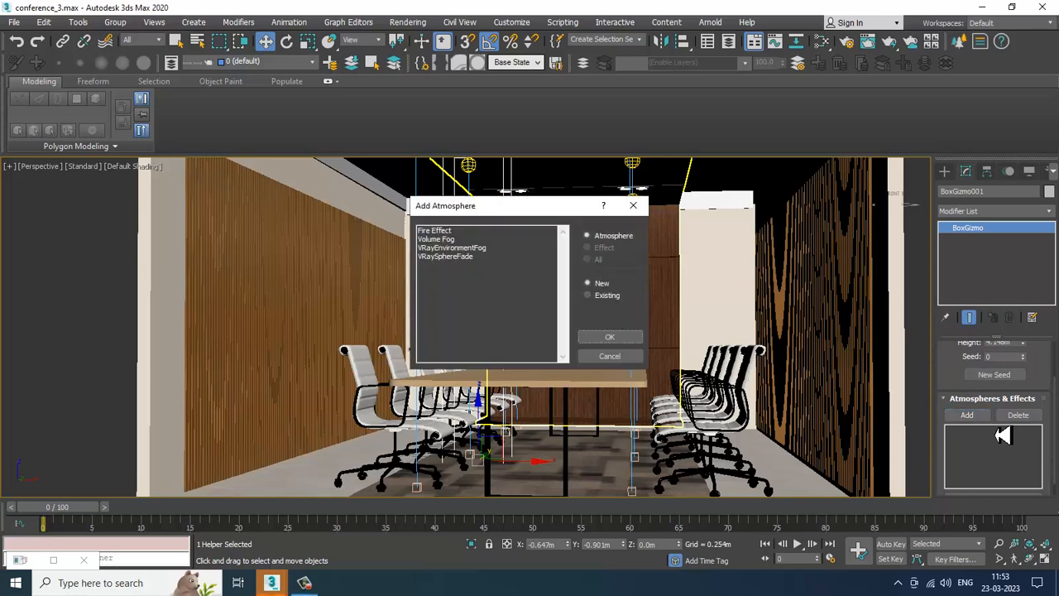
{"action": "double_click", "coordinate": [481, 248]}
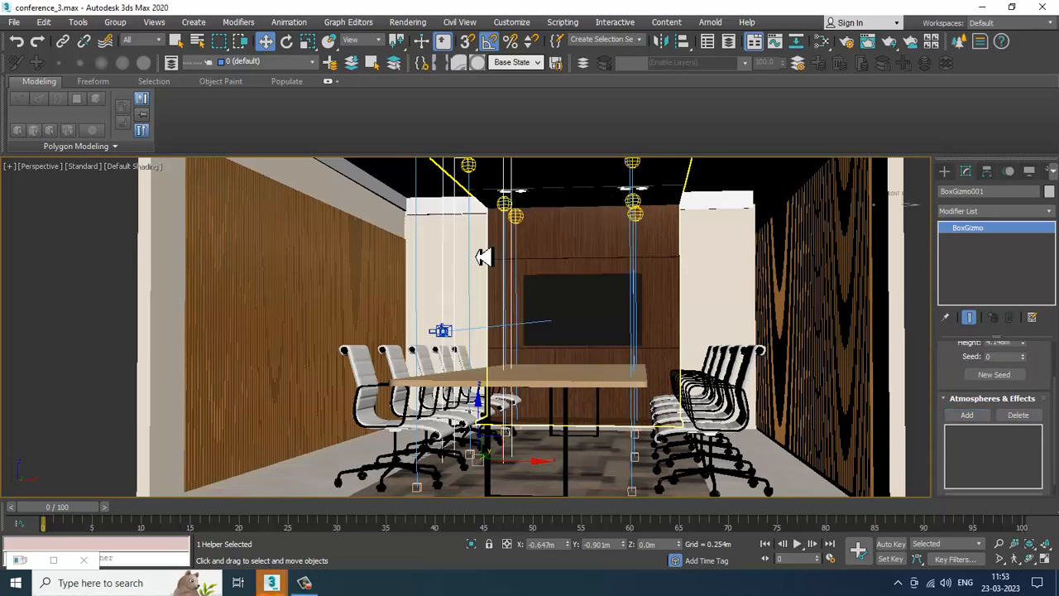
{"action": "left_click", "coordinate": [993, 430]}
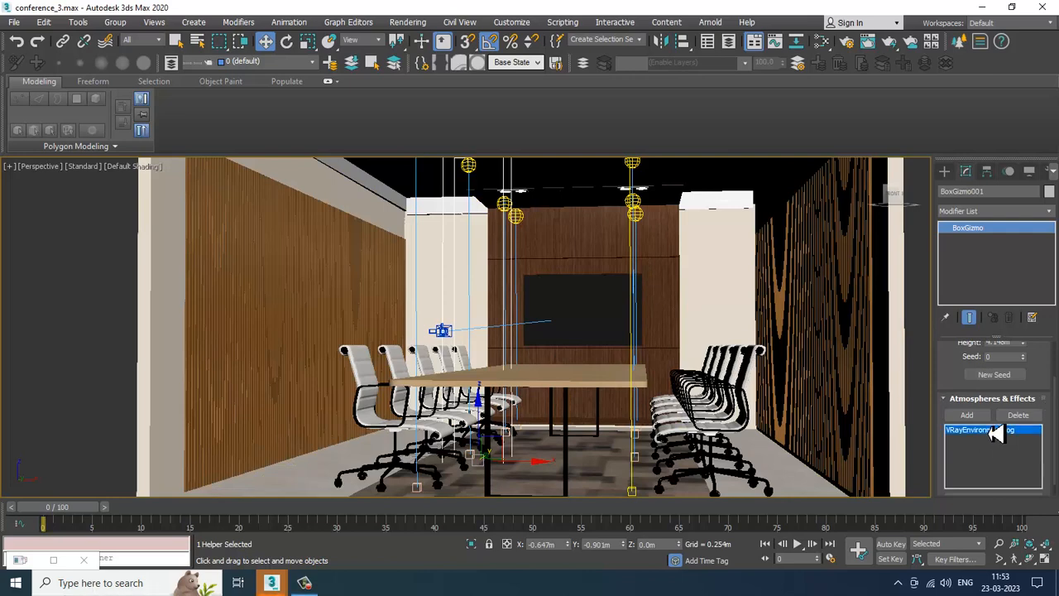
{"action": "scroll", "coordinate": [960, 393], "scroll_direction": "down", "scroll_amount": 1}
{"action": "left_click", "coordinate": [992, 483]}
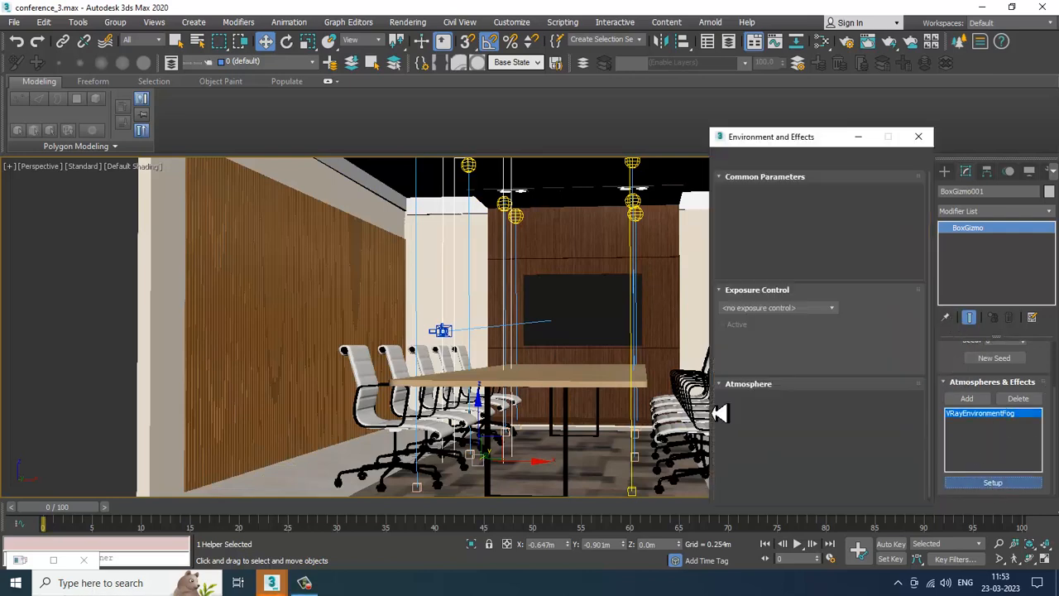
Step: Add the left downlight TPhotometricLight005 to the fog's lights list
{"action": "left_click_drag", "start_coordinate": [854, 389], "coordinate": [823, 10]}
{"action": "left_click_drag", "start_coordinate": [793, 374], "coordinate": [794, 277]}
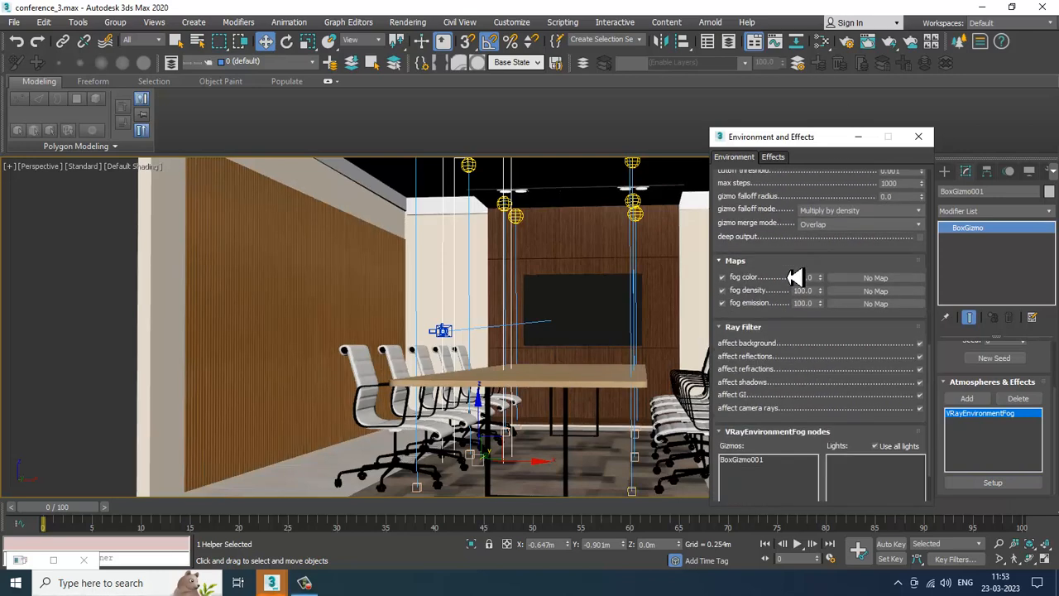
{"action": "left_click_drag", "start_coordinate": [784, 138], "coordinate": [792, 63]}
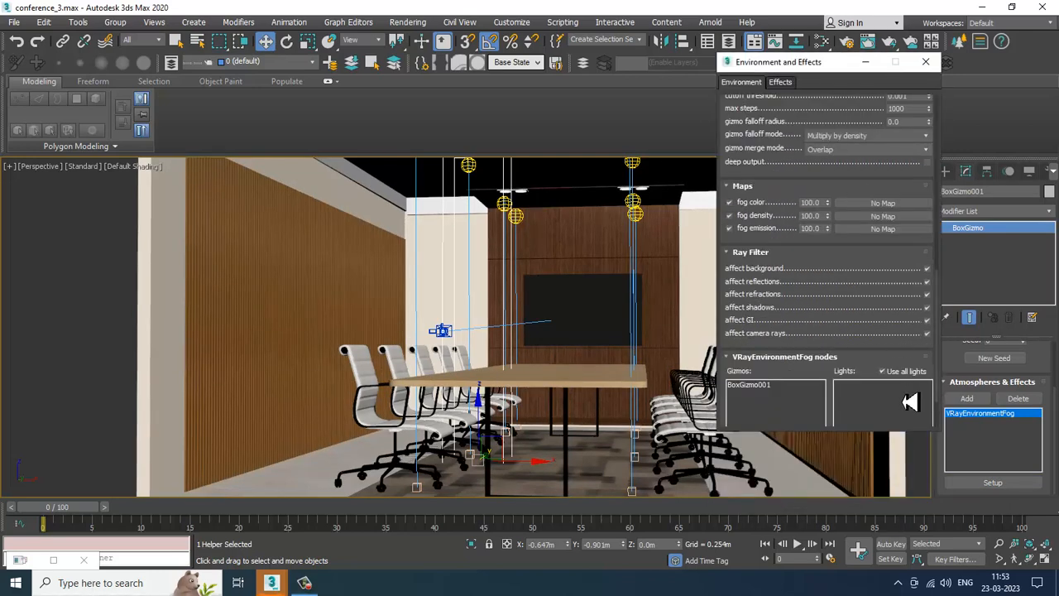
{"action": "left_click_drag", "start_coordinate": [856, 376], "coordinate": [858, 216]}
{"action": "left_click", "coordinate": [865, 388]}
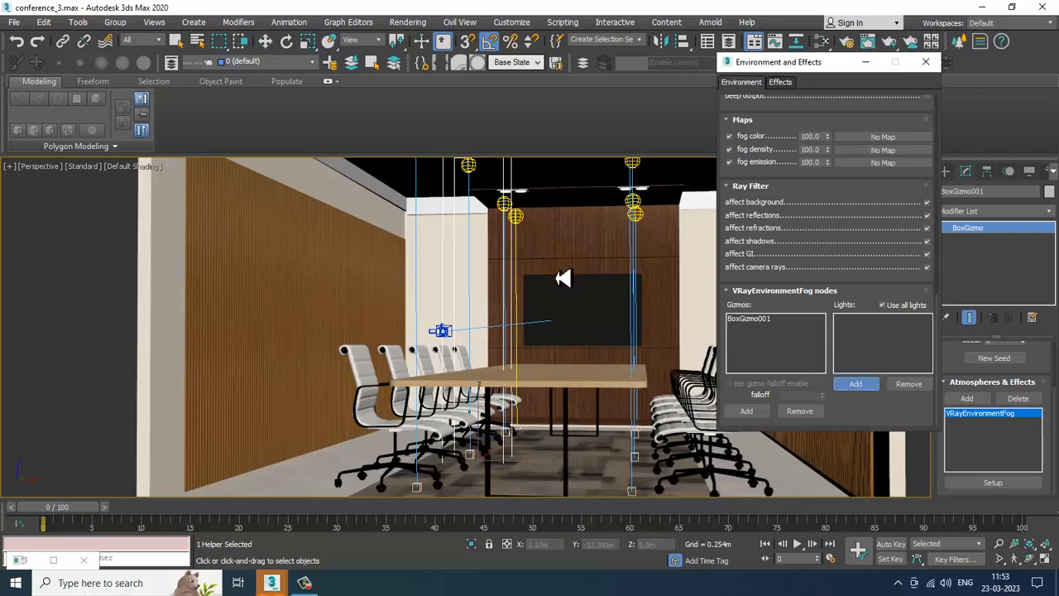
{"action": "middle_click_drag", "start_coordinate": [566, 280], "coordinate": [581, 413]}
{"action": "middle_click_drag", "start_coordinate": [574, 357], "coordinate": [502, 341], "text": "alt"}
{"action": "left_click", "coordinate": [499, 333]}
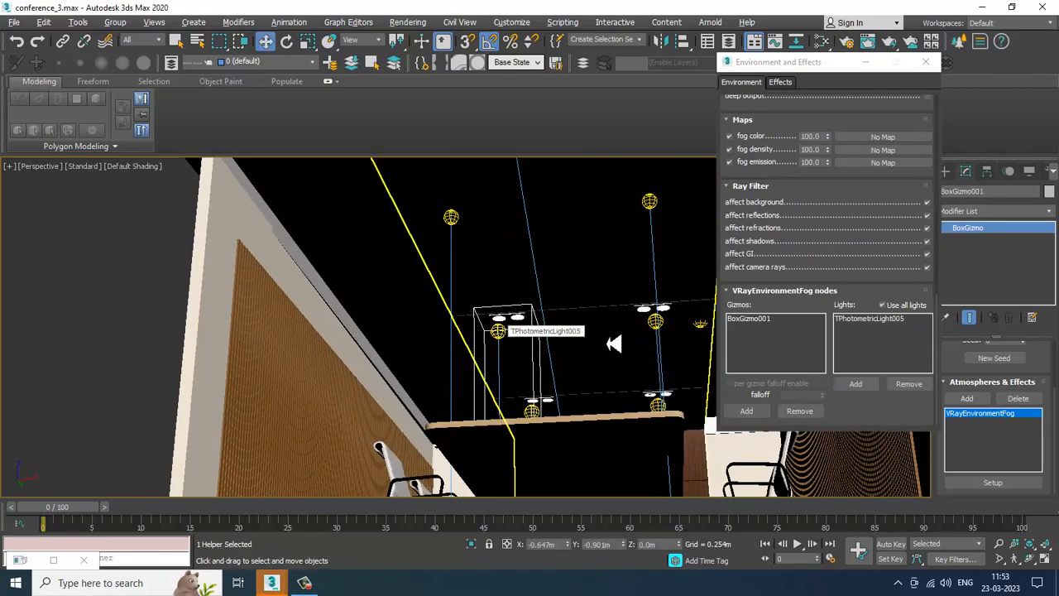
Step: Switch the perspective viewport to V-Ray IPR interactive rendering
{"action": "middle_click_drag", "start_coordinate": [609, 348], "coordinate": [800, 224], "text": "alt"}
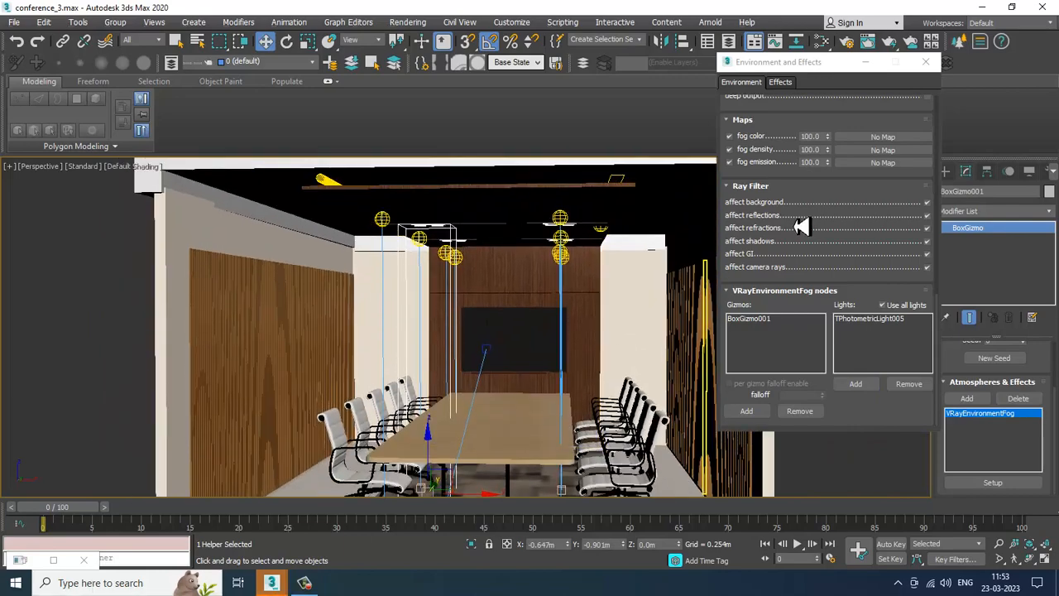
{"action": "left_click", "coordinate": [819, 187]}
{"action": "middle_click_drag", "start_coordinate": [517, 308], "coordinate": [496, 264], "text": "alt"}
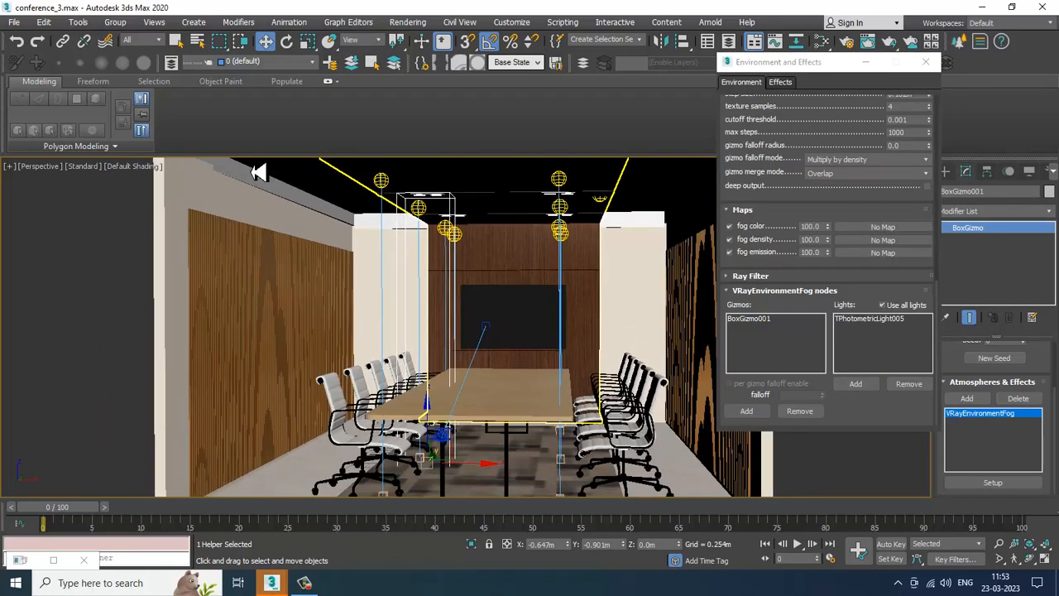
{"action": "left_click", "coordinate": [85, 168]}
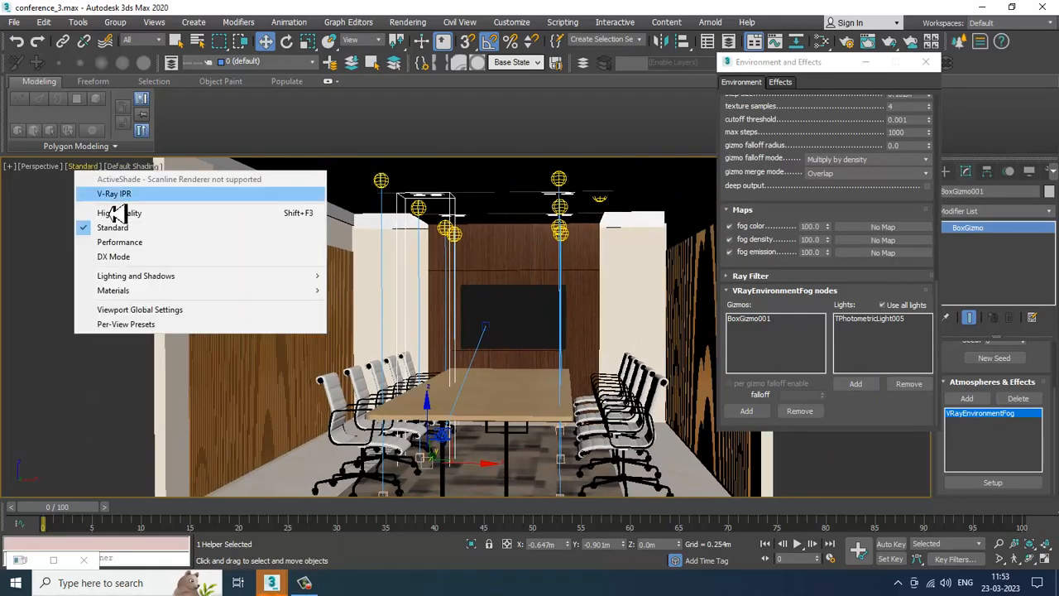
{"action": "left_click", "coordinate": [125, 206]}
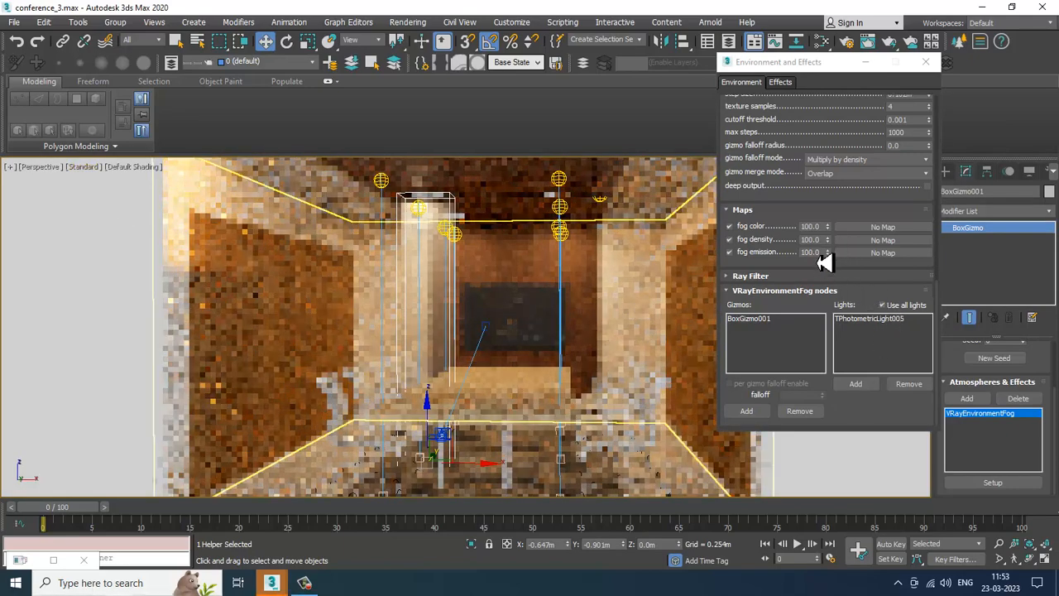
Step: Set the fog colour to a warm peach of about RGB 218, 176, 148
{"action": "scroll", "coordinate": [850, 271], "scroll_direction": "up", "scroll_amount": 5}
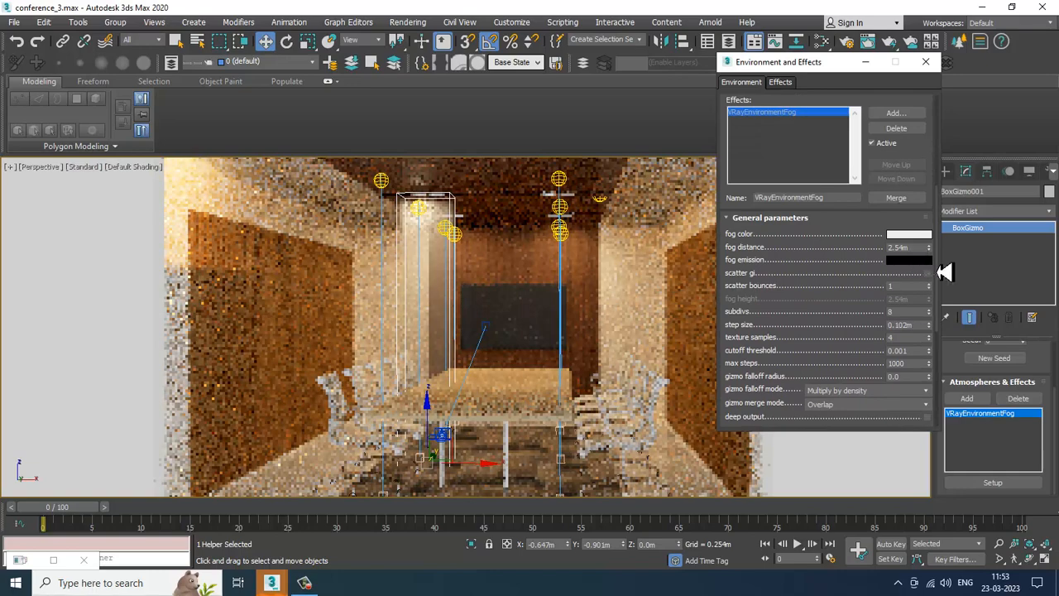
{"action": "left_click", "coordinate": [908, 235]}
{"action": "left_click", "coordinate": [286, 124]}
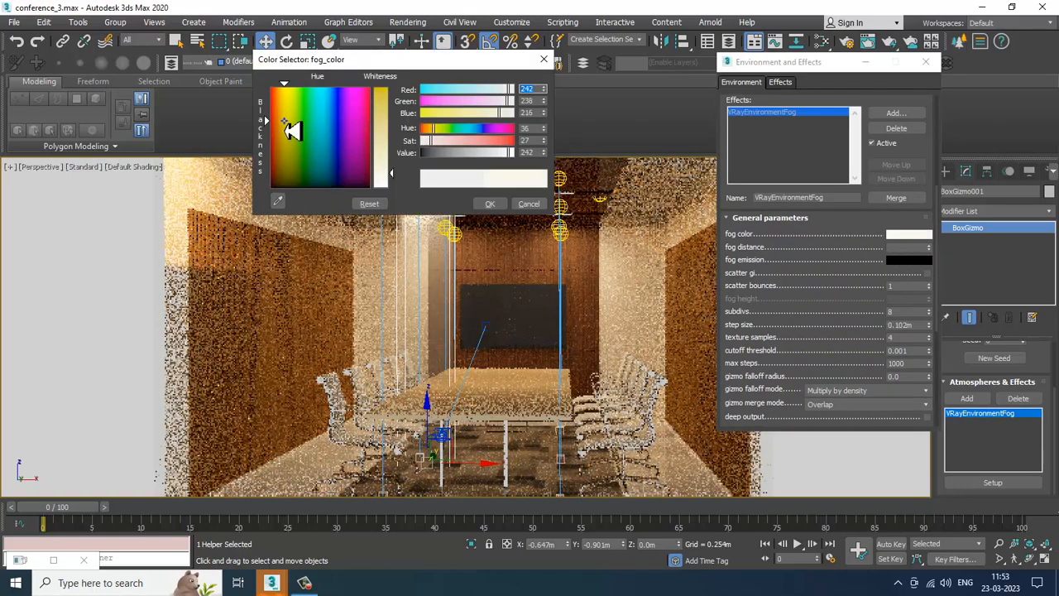
{"action": "left_click_drag", "start_coordinate": [284, 124], "coordinate": [278, 124]}
{"action": "left_click_drag", "start_coordinate": [389, 159], "coordinate": [392, 148]}
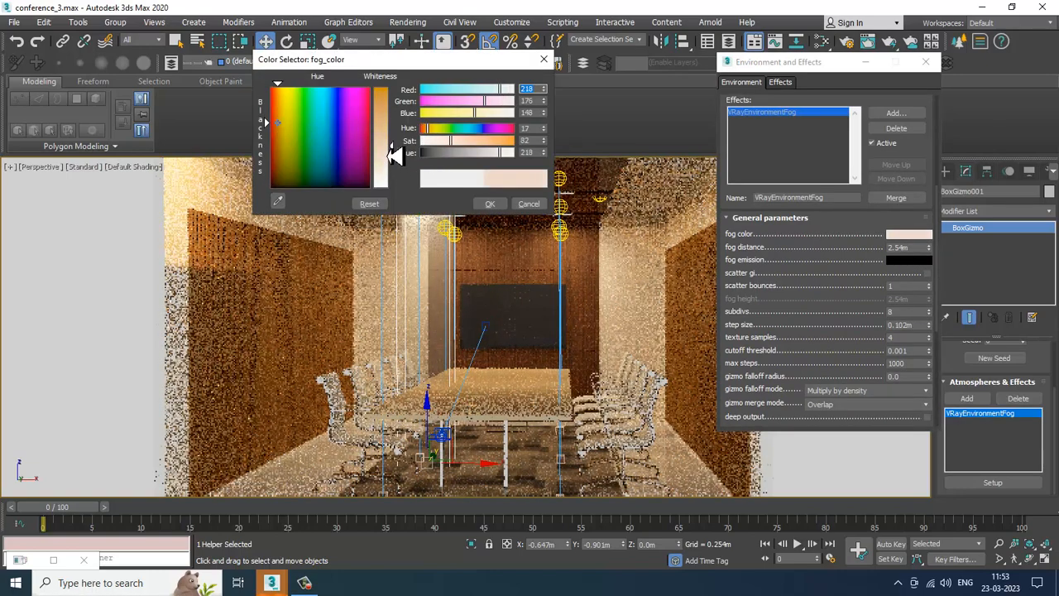
{"action": "left_click", "coordinate": [491, 205]}
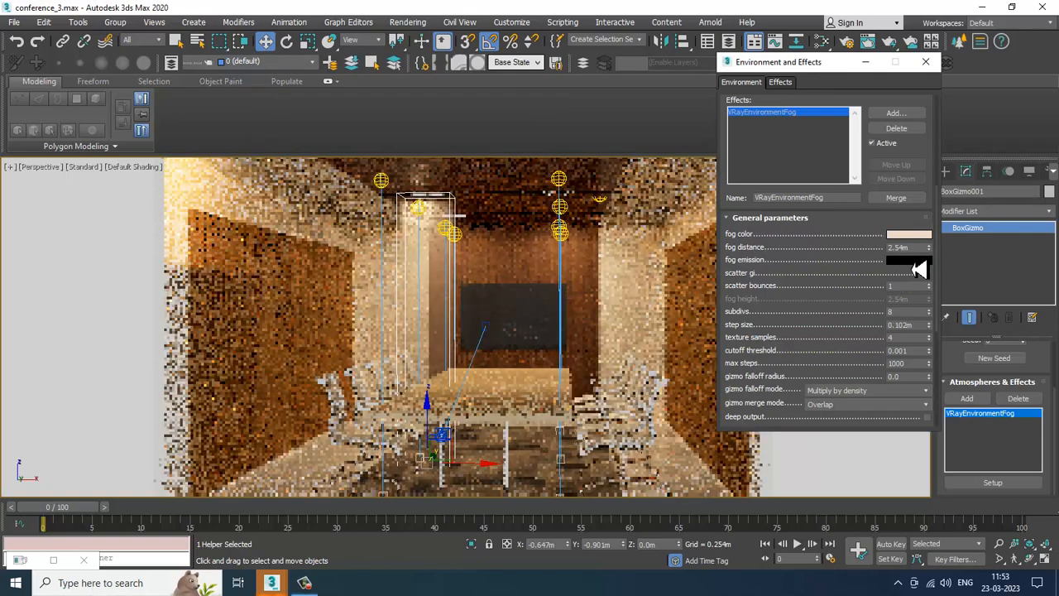
Step: Set the fog distance to about 78.577 m
{"action": "left_click_drag", "start_coordinate": [928, 247], "coordinate": [933, 136]}
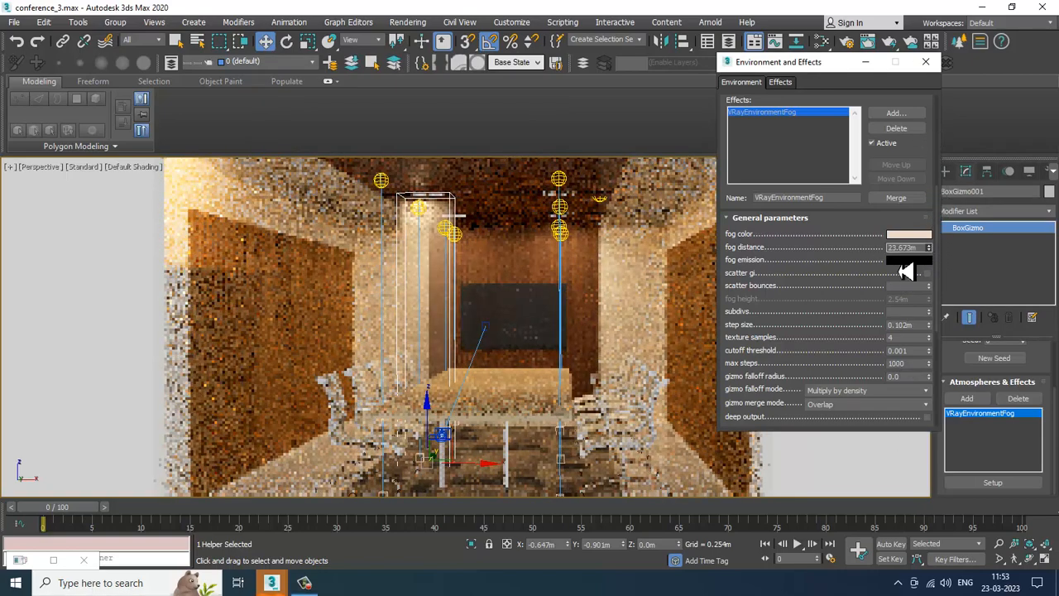
{"action": "left_click_drag", "start_coordinate": [907, 271], "coordinate": [466, 231]}
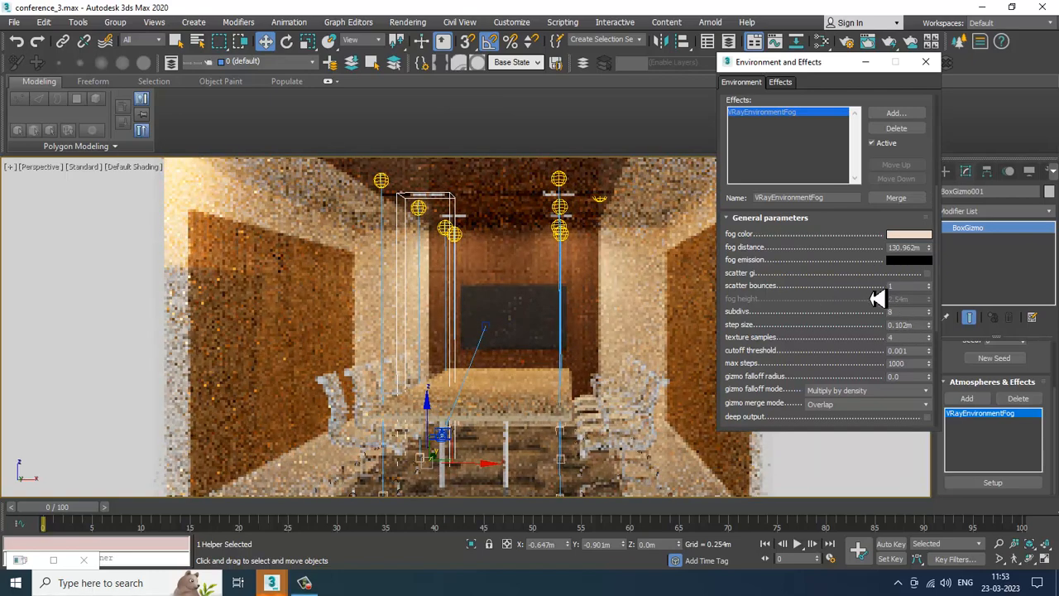
{"action": "left_click_drag", "start_coordinate": [928, 248], "coordinate": [942, 286]}
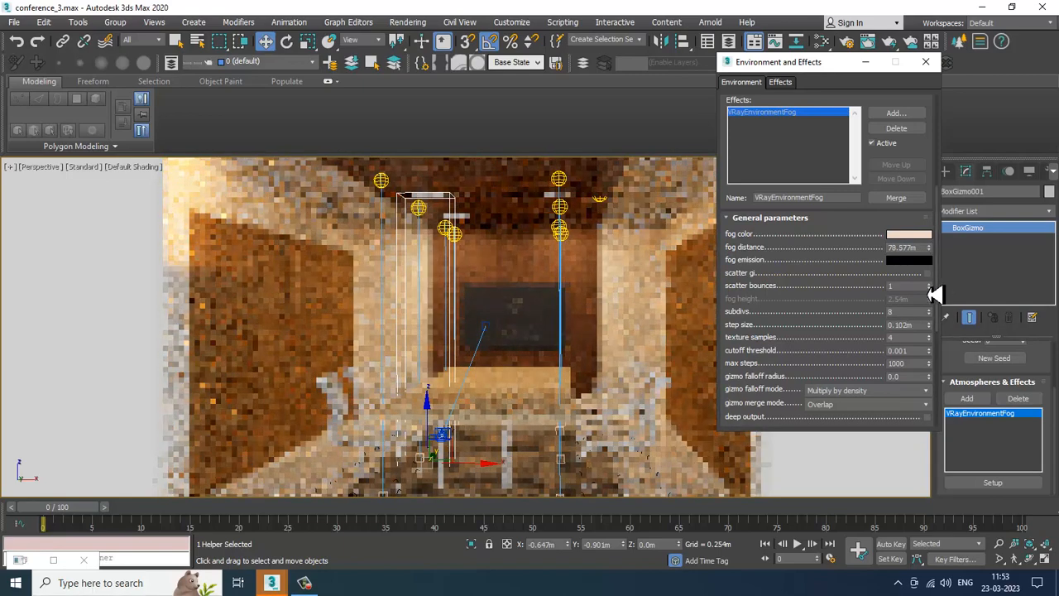
Step: Turn off interactive rendering in the perspective viewport and minimize the Environment and Effects dialog
{"action": "left_click", "coordinate": [97, 182]}
{"action": "left_click", "coordinate": [94, 166]}
{"action": "left_click", "coordinate": [137, 195]}
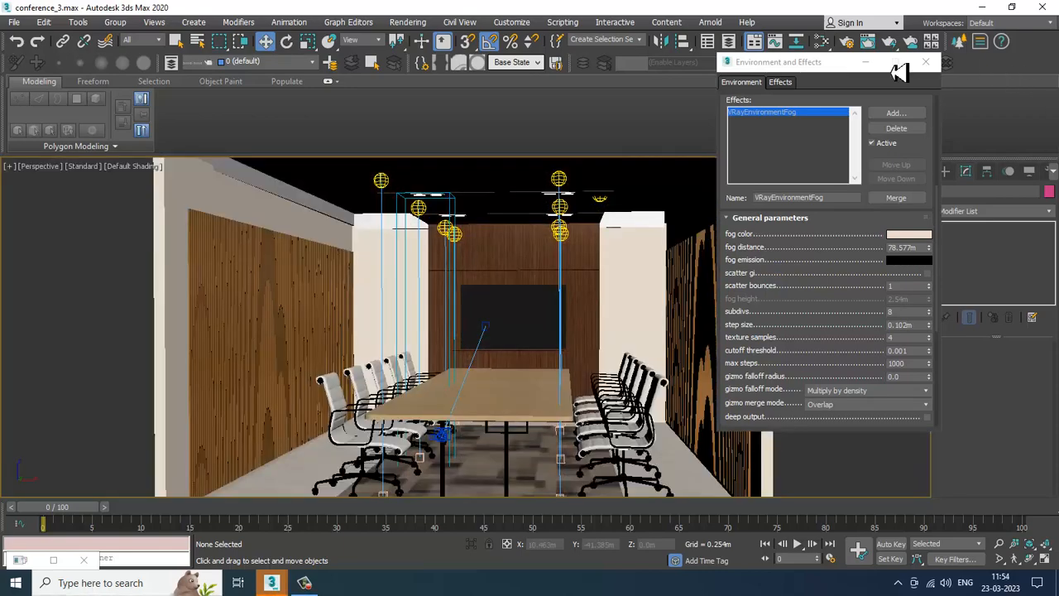
{"action": "left_click", "coordinate": [866, 63]}
Step: Render the PhysCamera001 view and close the frame buffer
{"action": "key", "text": "alt+w"}
{"action": "left_click", "coordinate": [687, 358]}
{"action": "key", "text": "alt+w"}
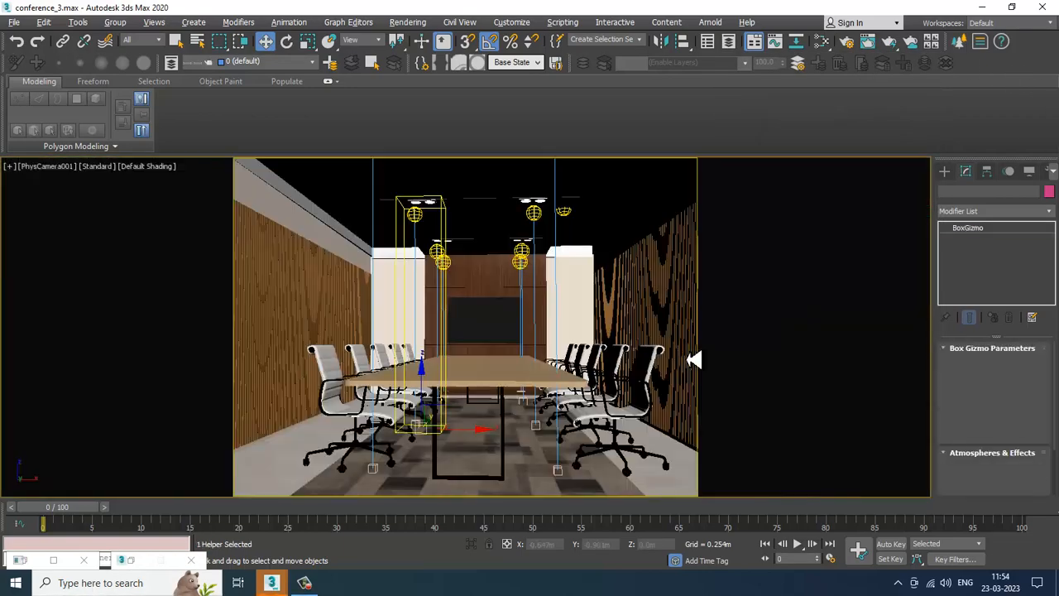
{"action": "key", "text": "shift+q"}
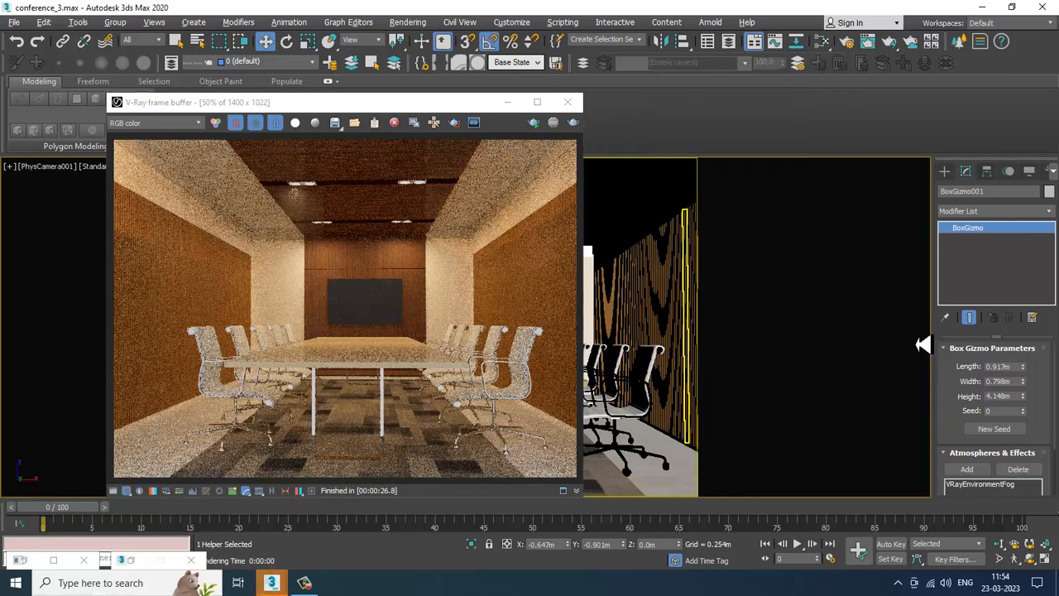
{"action": "left_click", "coordinate": [567, 101]}
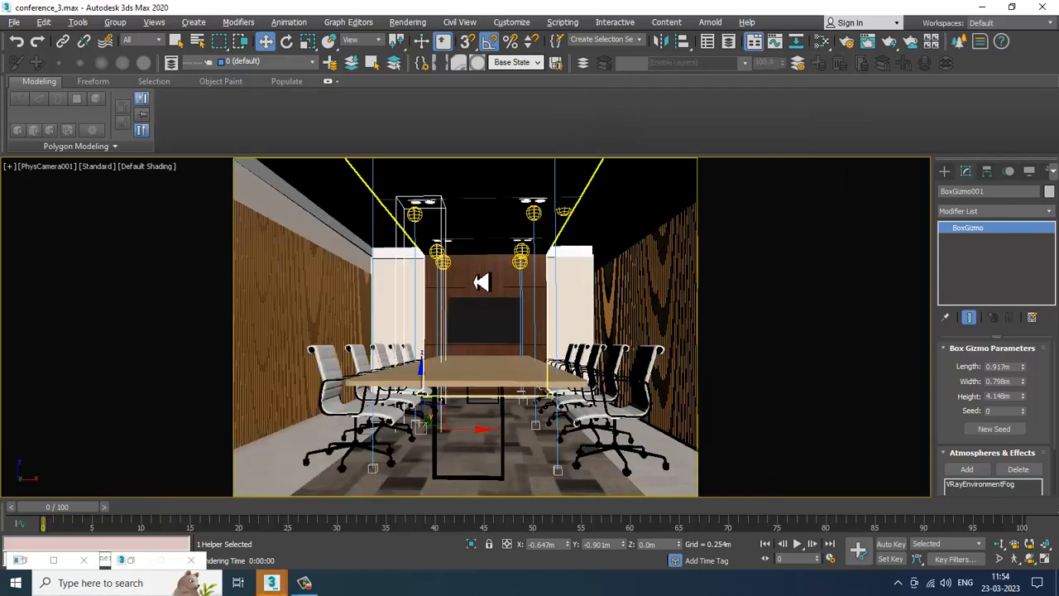
Step: Clone the BoxGizmo in the top view and move the copy under the right downlight
{"action": "key", "text": "alt+w"}
{"action": "key", "text": "alt+w"}
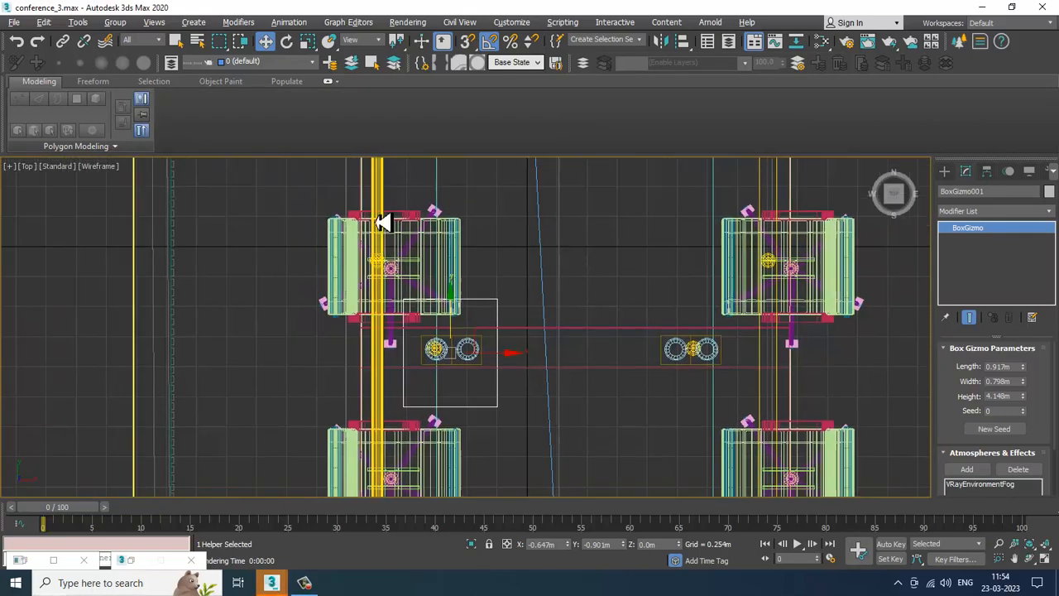
{"action": "left_click_drag", "start_coordinate": [782, 349], "coordinate": [760, 344], "text": "shift"}
{"action": "left_click", "coordinate": [548, 351]}
{"action": "scroll", "coordinate": [645, 345], "scroll_direction": "down", "scroll_amount": 2}
{"action": "scroll", "coordinate": [645, 346], "scroll_direction": "down", "scroll_amount": 2}
{"action": "middle_click_drag", "start_coordinate": [696, 312], "coordinate": [693, 385]}
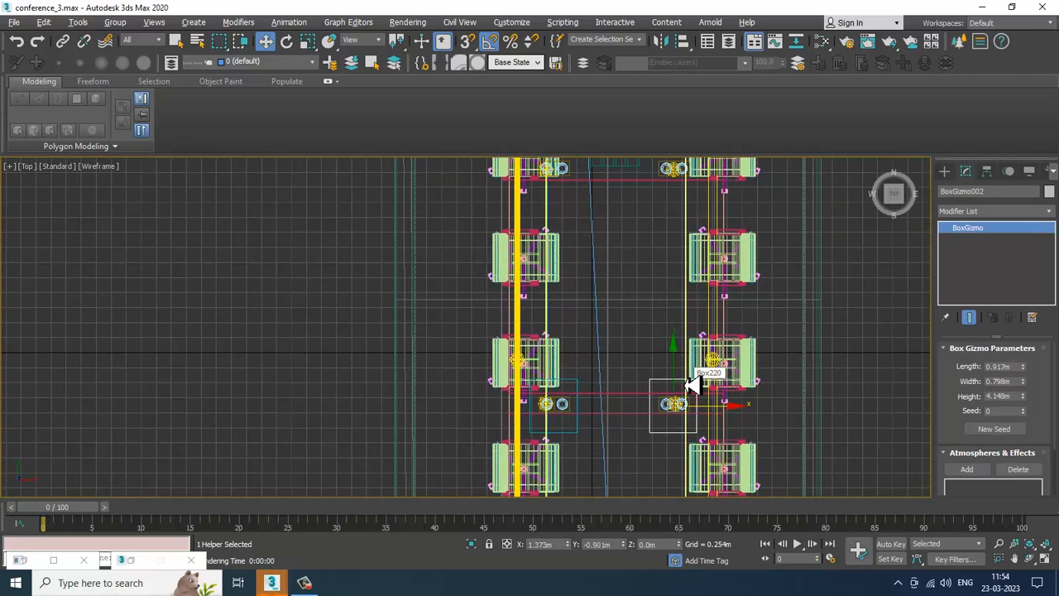
Step: Reselect the first BoxGizmo and set the fog distance to about 58.933 m
{"action": "left_click", "coordinate": [576, 433]}
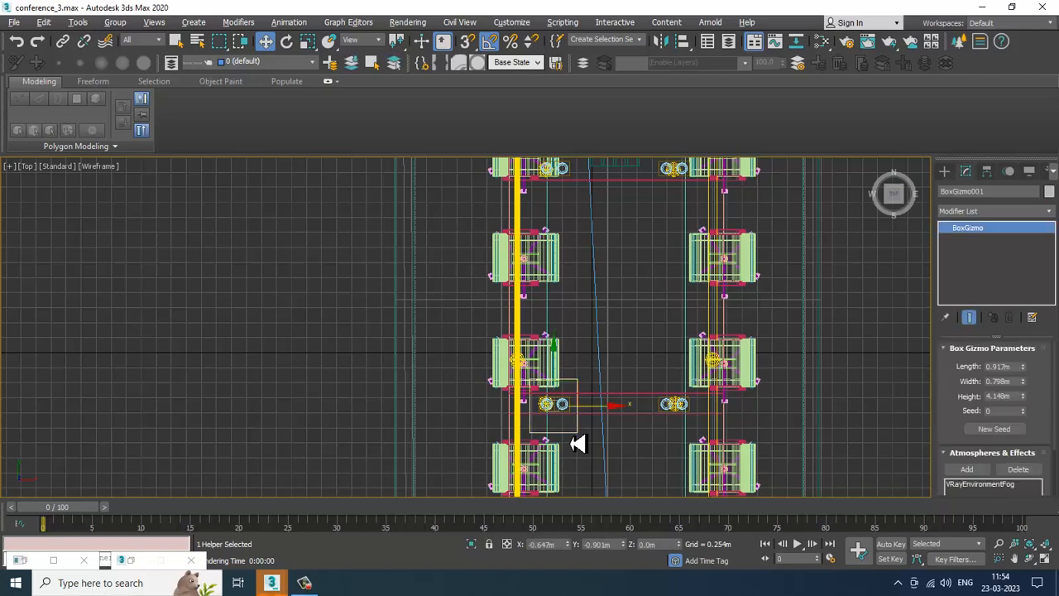
{"action": "key", "text": "alt+w"}
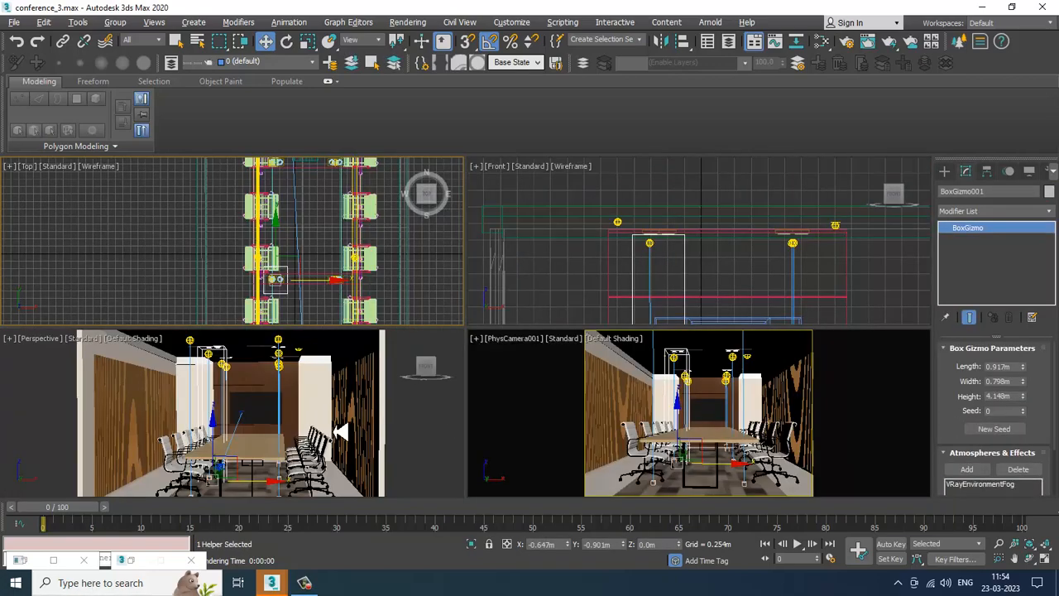
{"action": "middle_click_drag", "start_coordinate": [309, 411], "coordinate": [488, 340]}
{"action": "key", "text": "alt+w"}
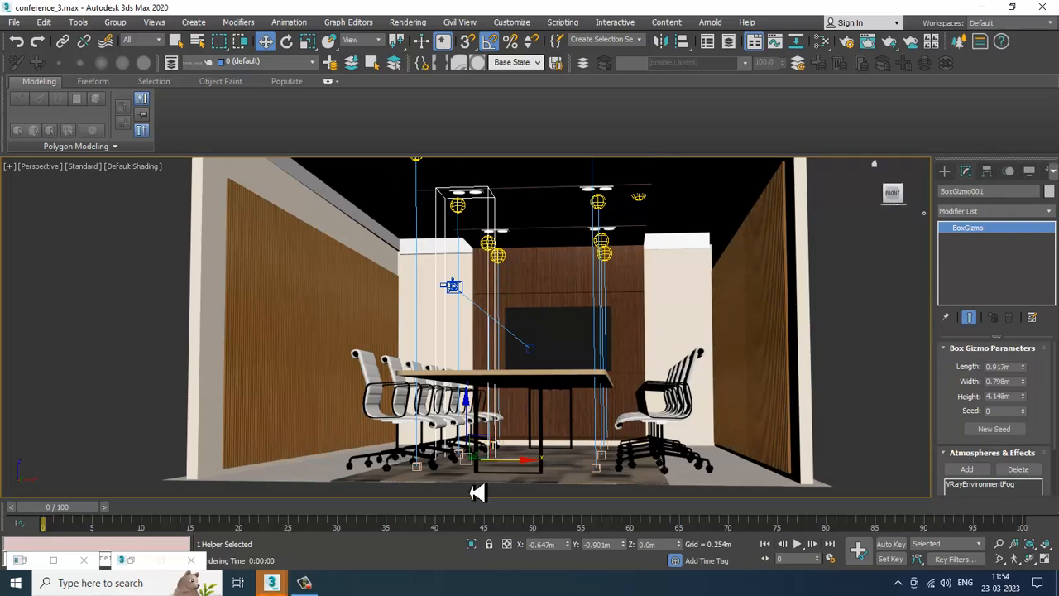
{"action": "left_click", "coordinate": [131, 563]}
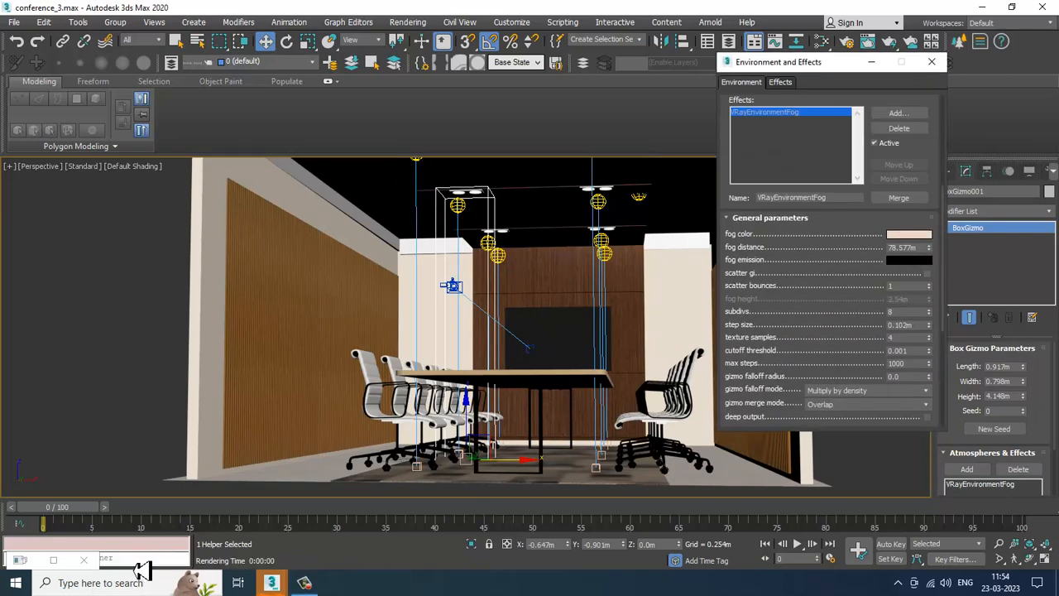
{"action": "left_click_drag", "start_coordinate": [929, 259], "coordinate": [931, 262]}
{"action": "left_click", "coordinate": [871, 61]}
Step: Start a render of the camera view and stop it partway
{"action": "key", "text": "alt+w"}
{"action": "left_click", "coordinate": [699, 380]}
{"action": "key", "text": "alt+w"}
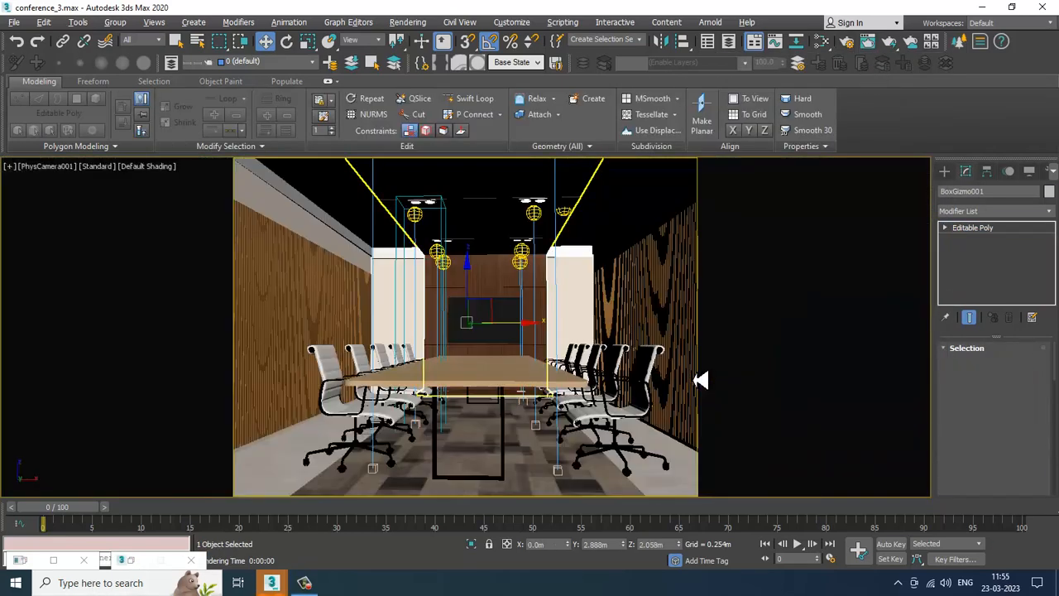
{"action": "key", "text": "shift+q"}
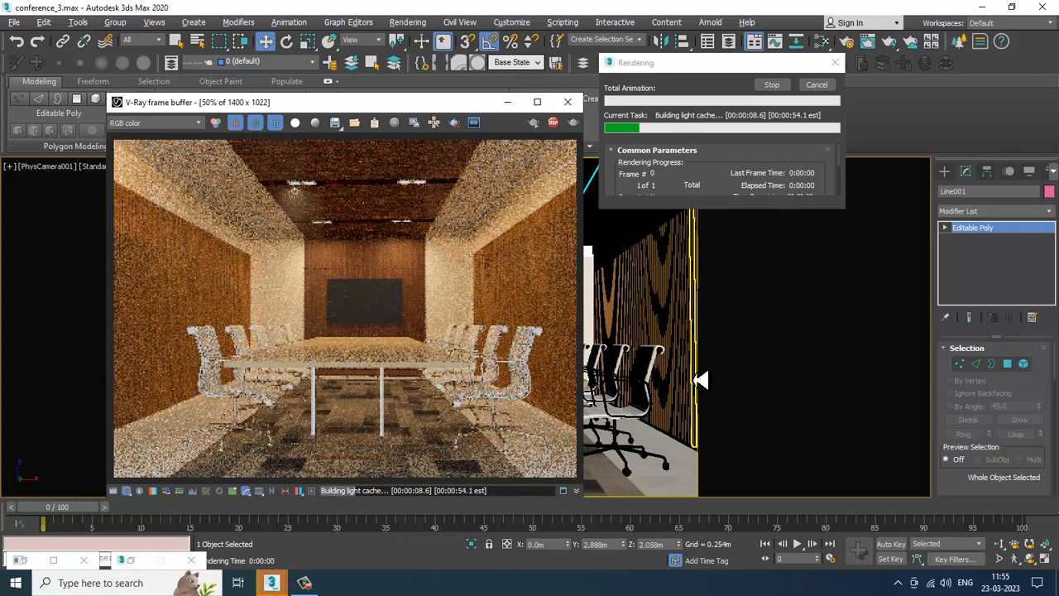
{"action": "key", "text": "Escape"}
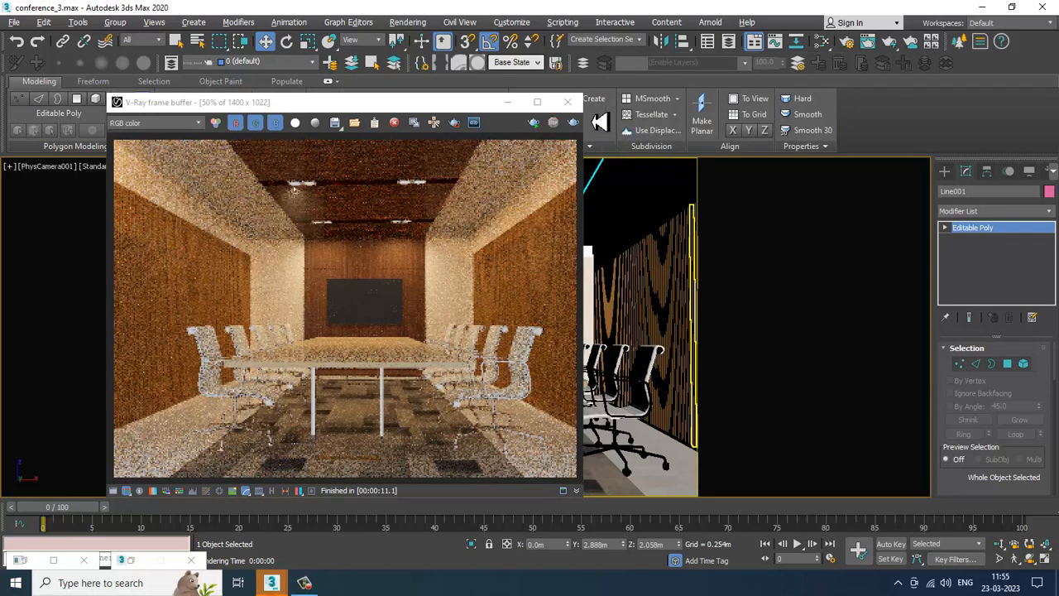
Step: Create a plane VRayLight in the front view spanning the whole conference room
{"action": "left_click", "coordinate": [567, 103]}
{"action": "key", "text": "alt+w"}
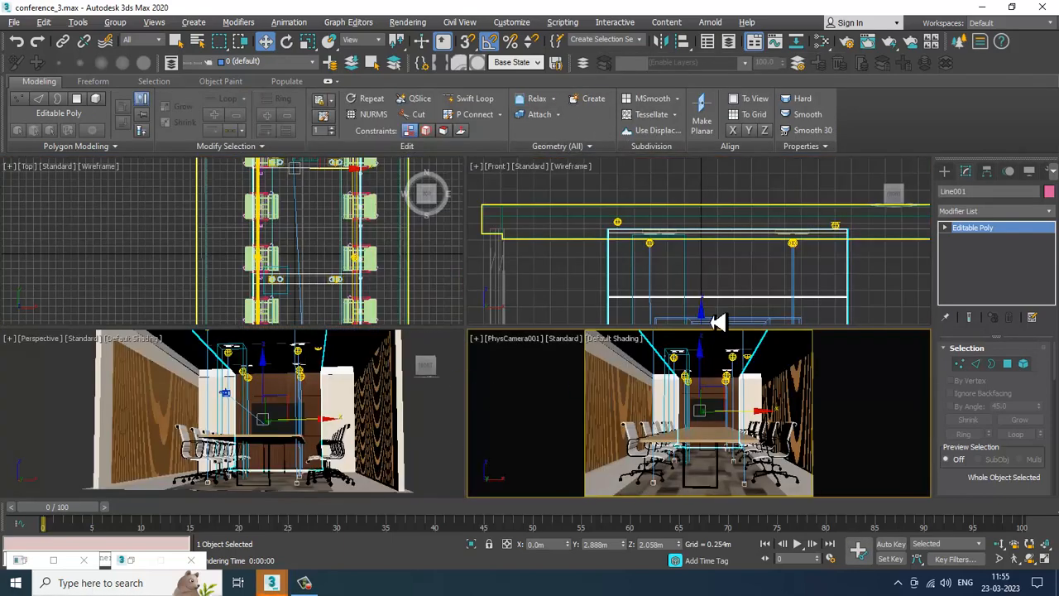
{"action": "key", "text": "alt+w"}
{"action": "scroll", "coordinate": [720, 265], "scroll_direction": "down", "scroll_amount": 5}
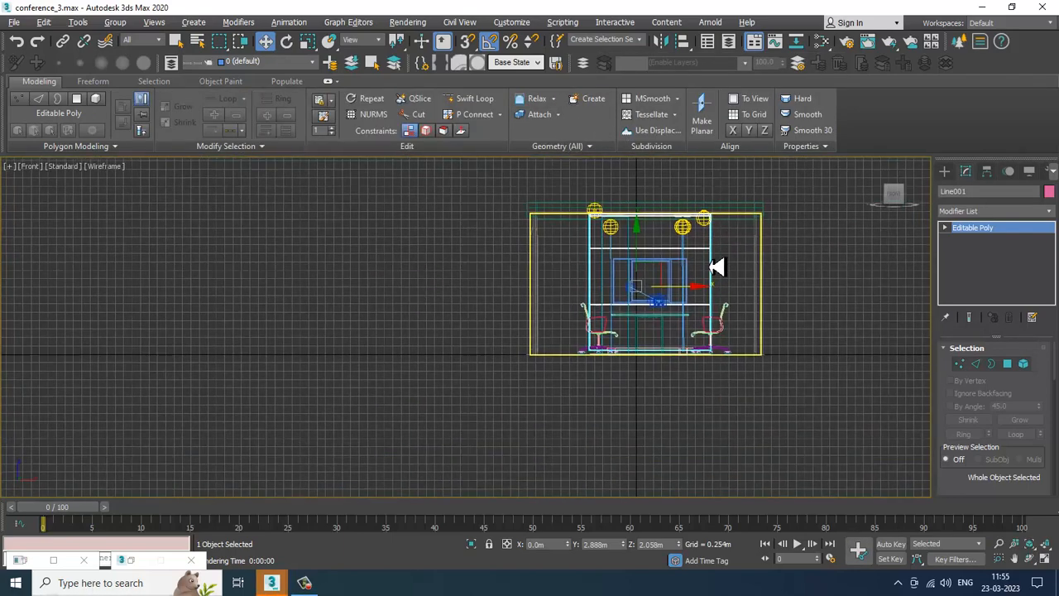
{"action": "left_click", "coordinate": [943, 172]}
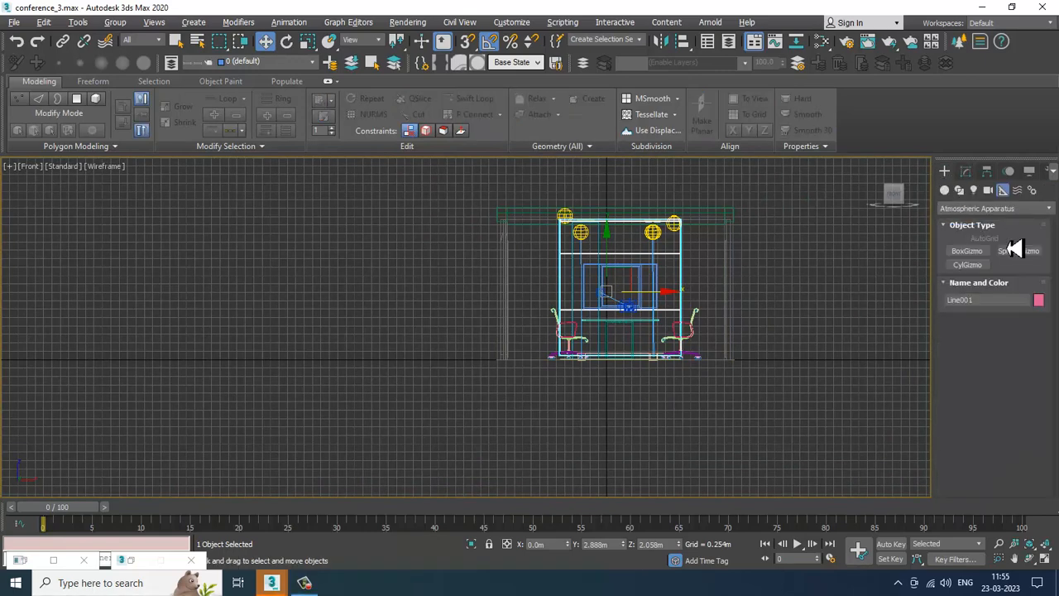
{"action": "left_click", "coordinate": [974, 190]}
{"action": "left_click", "coordinate": [988, 209]}
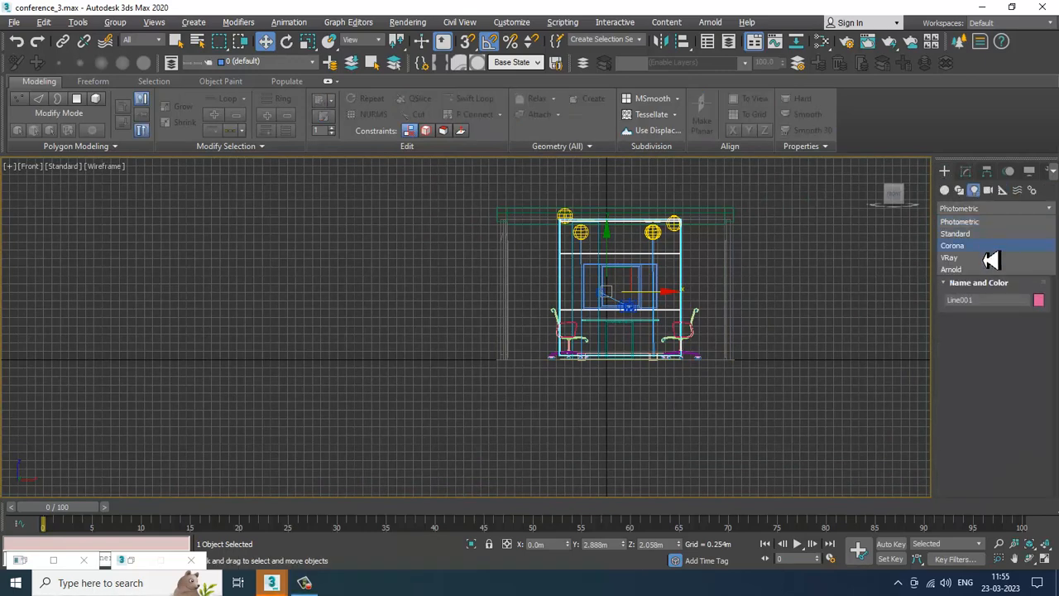
{"action": "left_click", "coordinate": [991, 261]}
{"action": "left_click", "coordinate": [969, 251]}
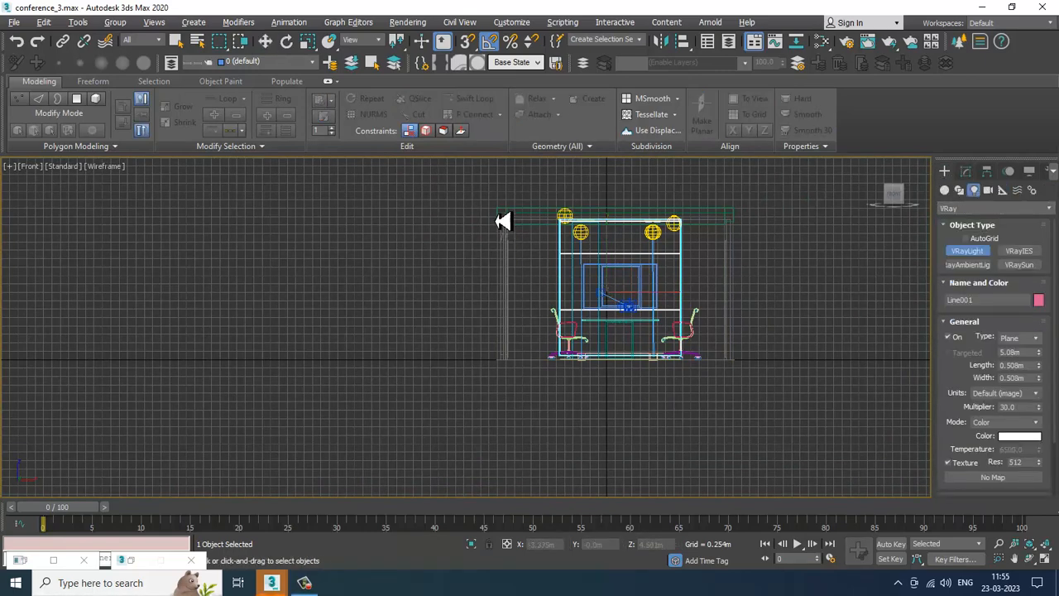
{"action": "left_click_drag", "start_coordinate": [493, 203], "coordinate": [733, 373]}
{"action": "key", "text": "w"}
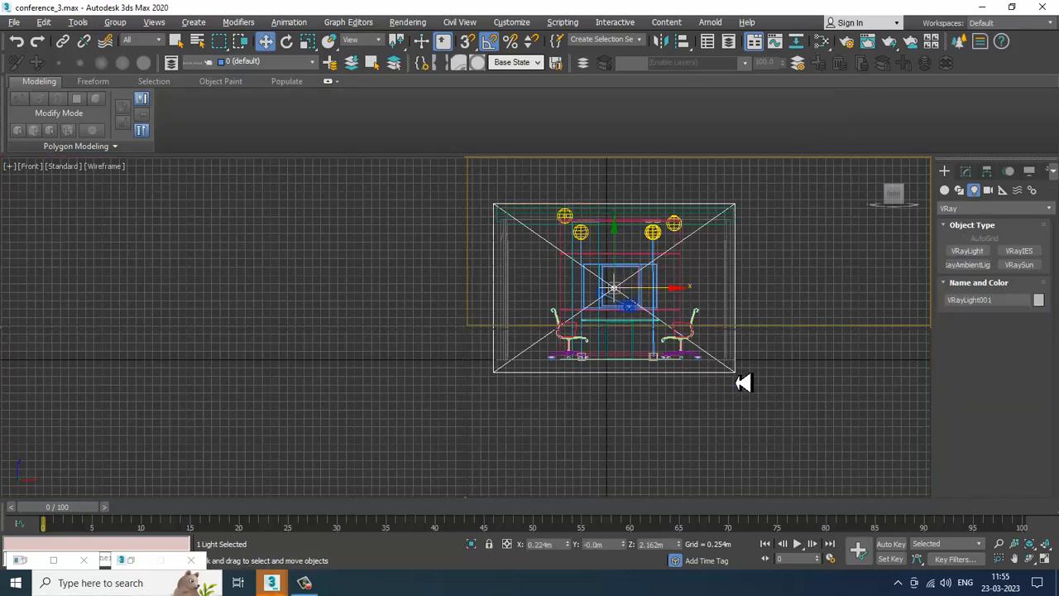
Step: Move the VRayLight out in front of the room's open side in the perspective view
{"action": "key", "text": "alt+w"}
{"action": "scroll", "coordinate": [418, 424], "scroll_direction": "down", "scroll_amount": 5}
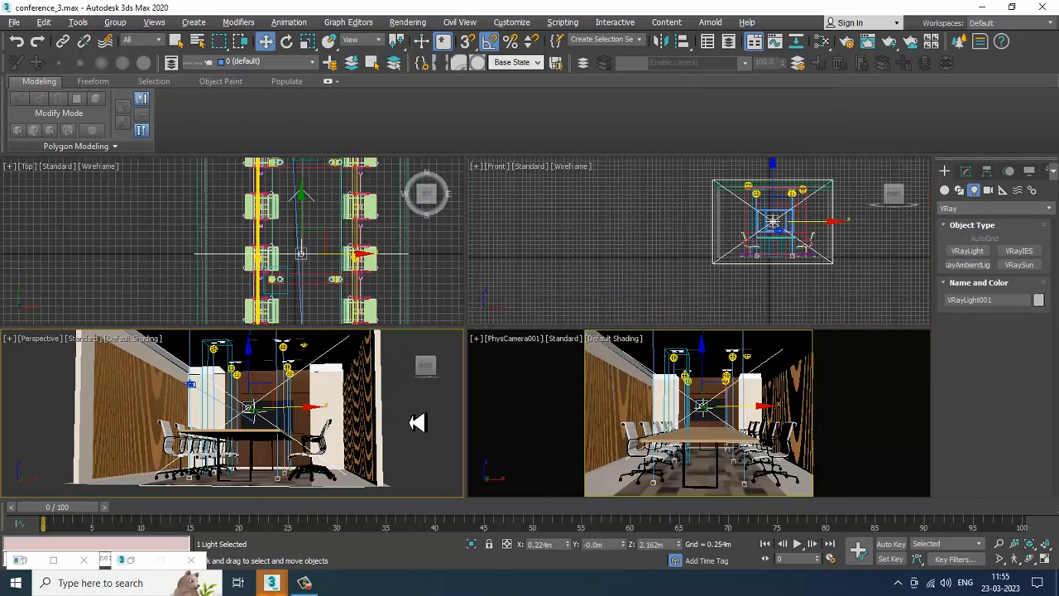
{"action": "key", "text": "alt+w"}
{"action": "middle_click_drag", "start_coordinate": [472, 385], "coordinate": [506, 336], "text": "alt"}
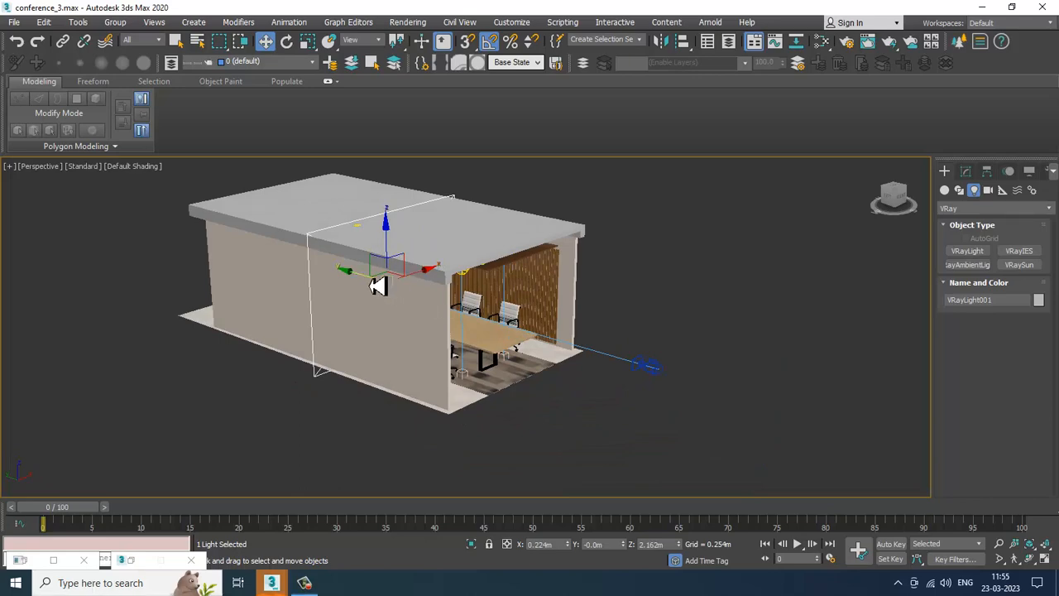
{"action": "left_click_drag", "start_coordinate": [378, 279], "coordinate": [667, 377]}
{"action": "middle_click_drag", "start_coordinate": [669, 375], "coordinate": [647, 370], "text": "alt"}
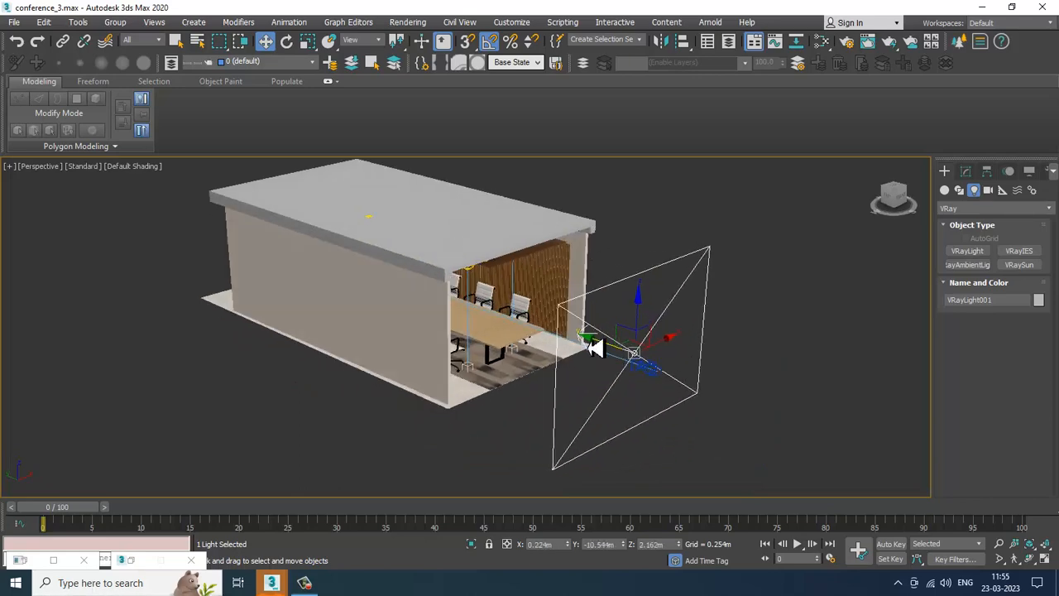
{"action": "left_click_drag", "start_coordinate": [595, 347], "coordinate": [644, 366]}
{"action": "middle_click_drag", "start_coordinate": [782, 392], "coordinate": [730, 388], "text": "alt"}
{"action": "key", "text": "alt+w"}
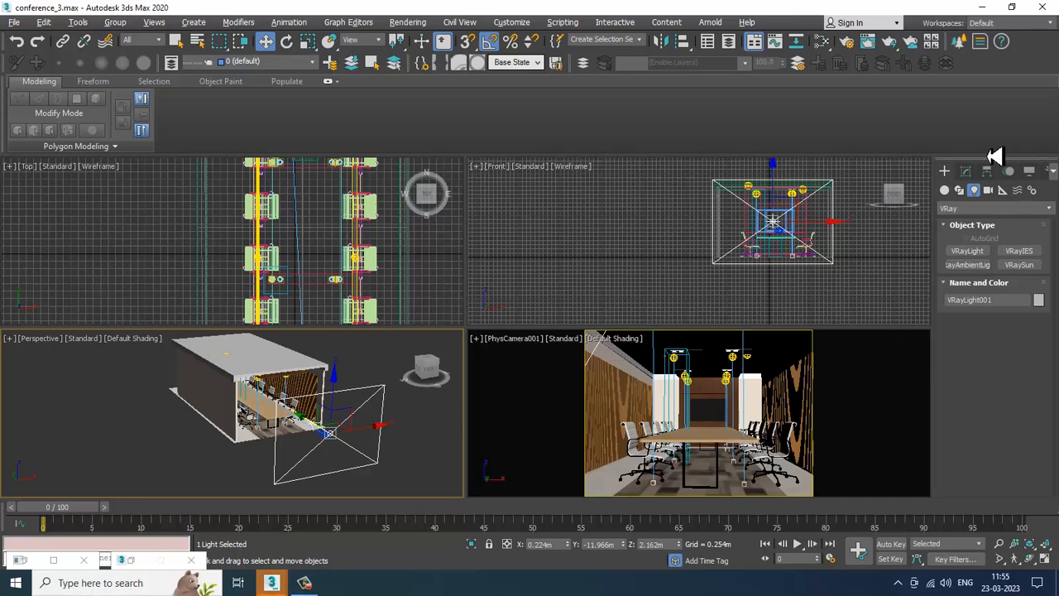
Step: Switch the VRayLight to Temperature mode, with temperature 5135 and multiplier 2.0
{"action": "left_click", "coordinate": [966, 171]}
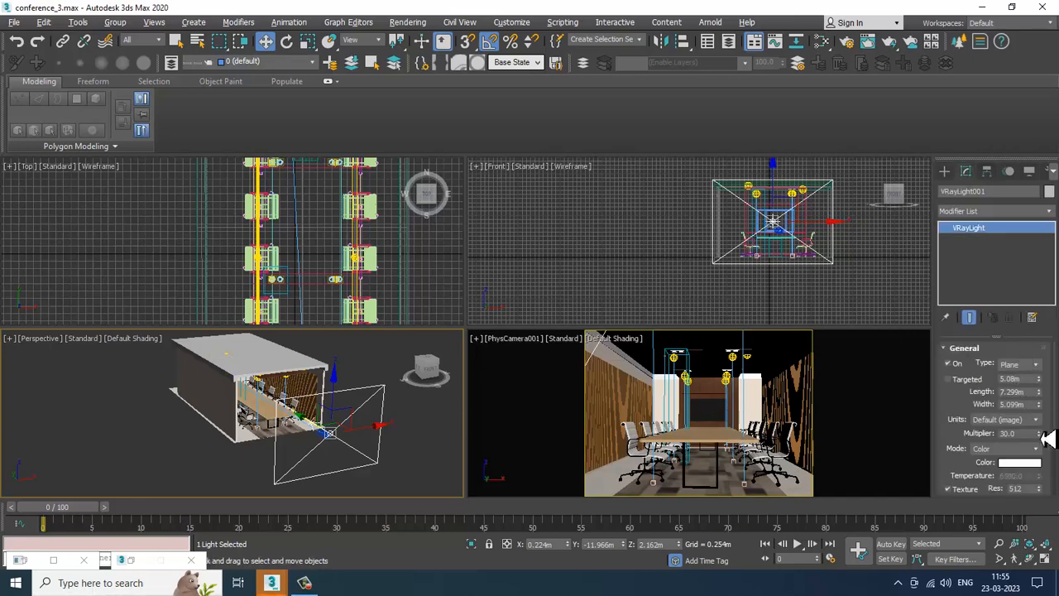
{"action": "left_click", "coordinate": [1033, 449]}
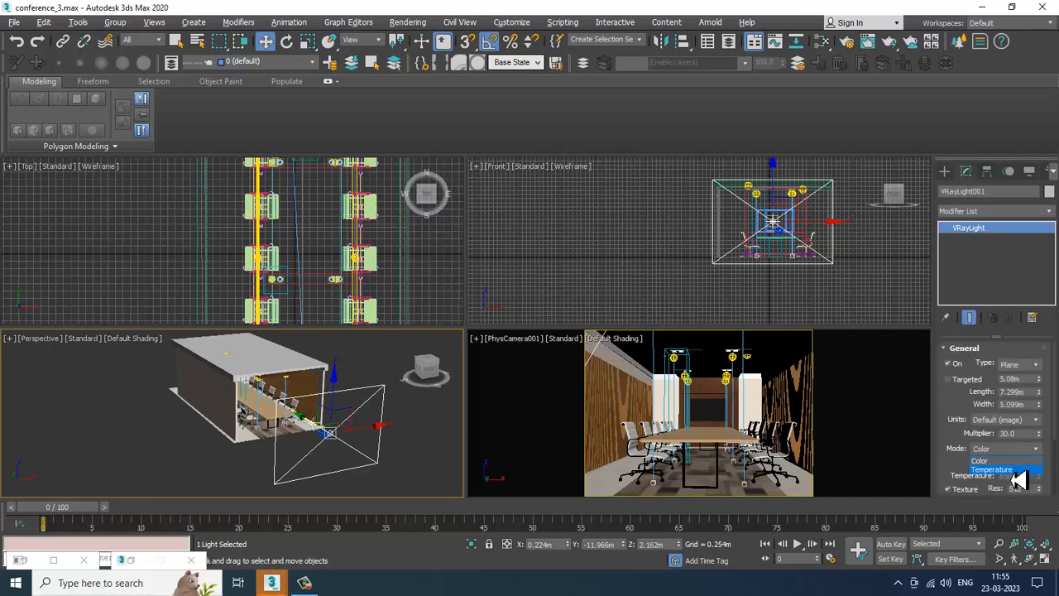
{"action": "left_click", "coordinate": [1019, 470]}
{"action": "left_click_drag", "start_coordinate": [1046, 484], "coordinate": [1050, 506]}
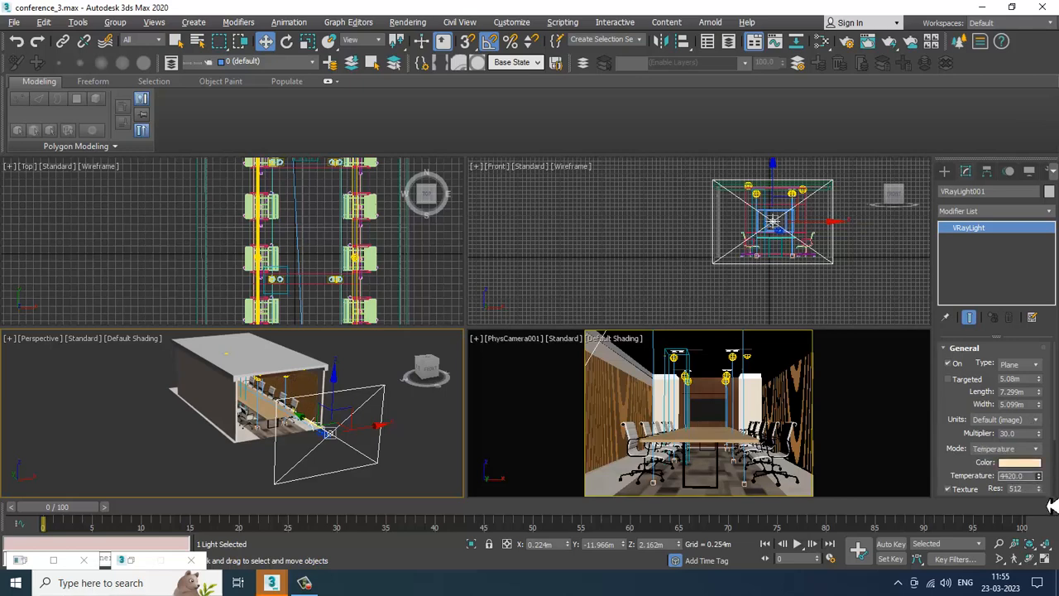
{"action": "left_click_drag", "start_coordinate": [1024, 436], "coordinate": [978, 439]}
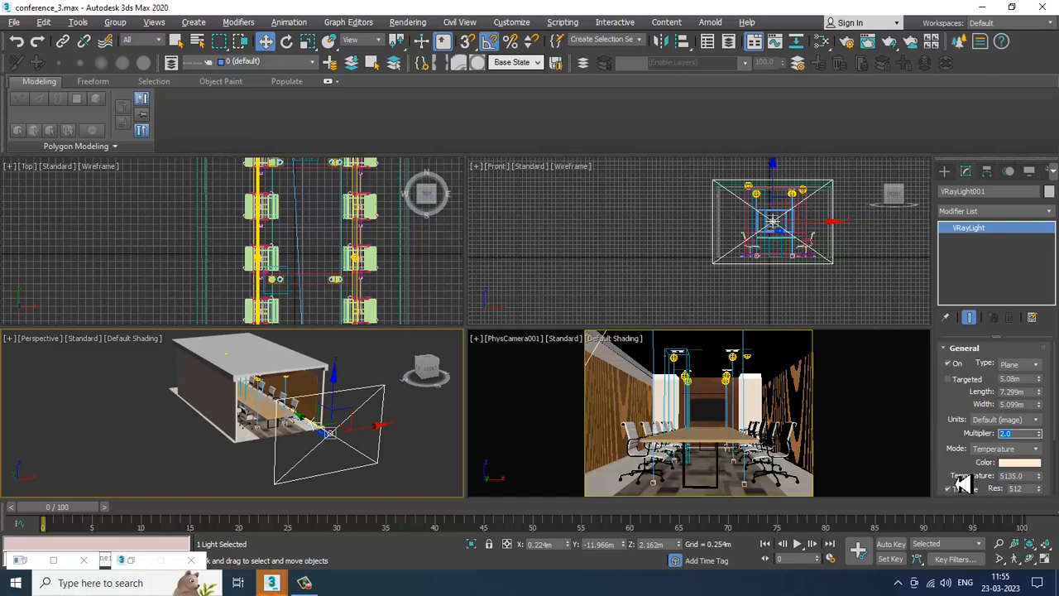
Step: Set the light's texture resolution to 1024 and render the camera view
{"action": "scroll", "coordinate": [957, 485], "scroll_direction": "down", "scroll_amount": 2}
{"action": "left_click_drag", "start_coordinate": [1041, 413], "coordinate": [922, 423]}
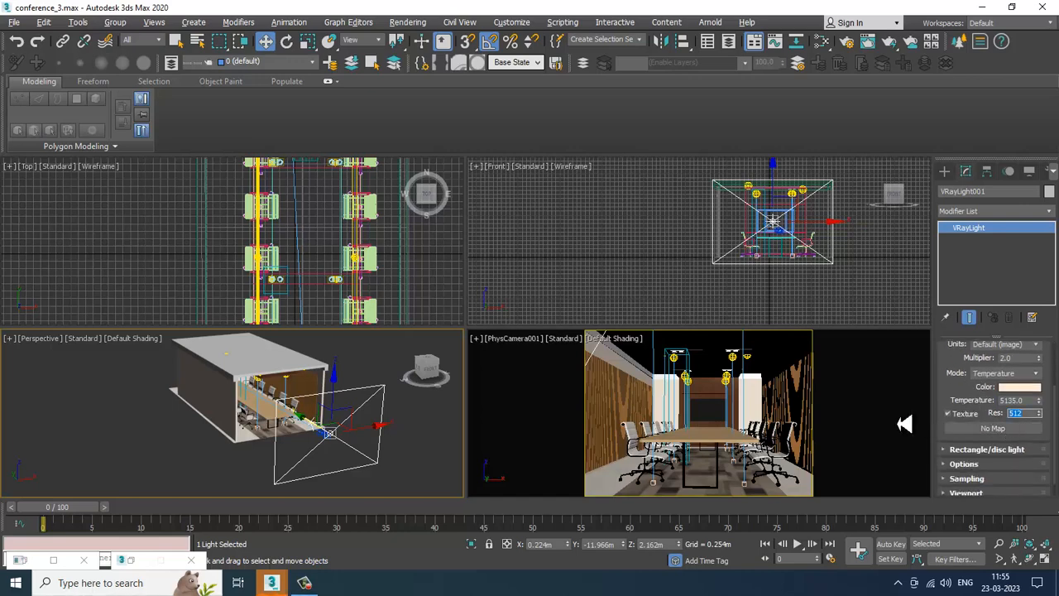
{"action": "left_click", "coordinate": [966, 465]}
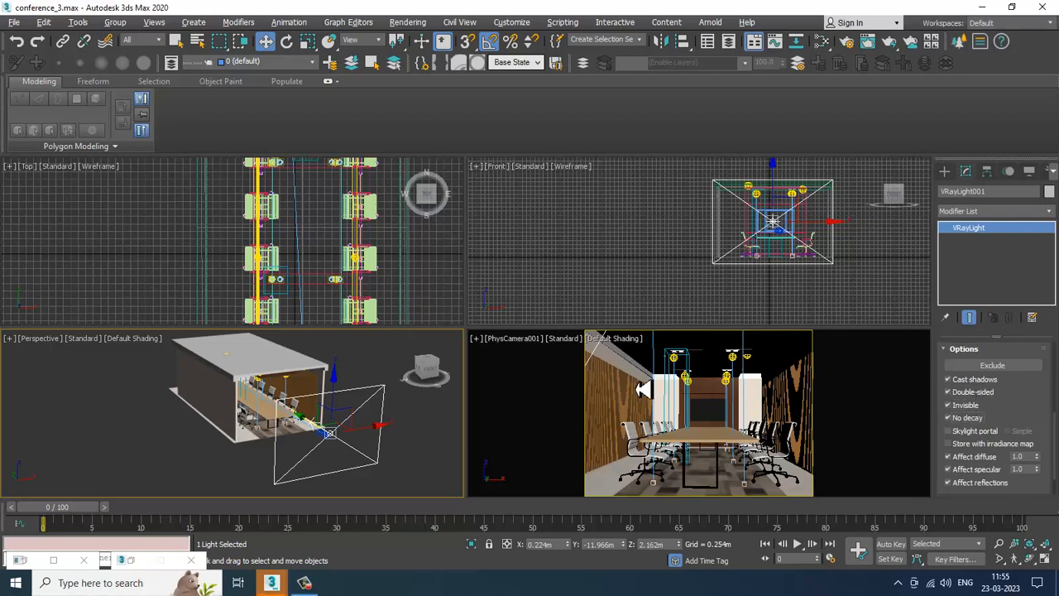
{"action": "left_click", "coordinate": [643, 389]}
{"action": "key", "text": "alt+w"}
{"action": "key", "text": "shift+q"}
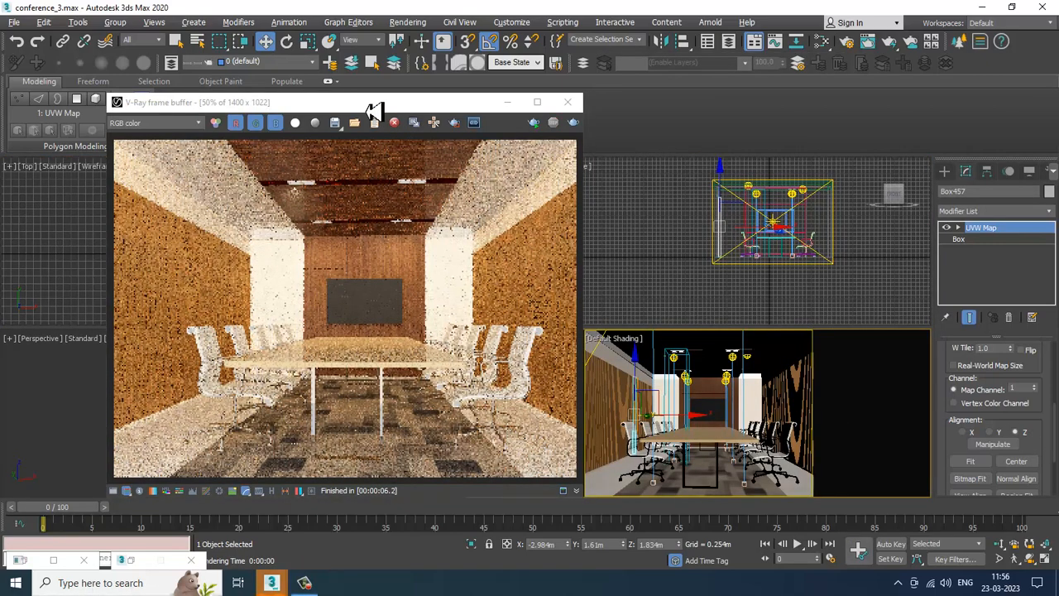
Step: Reselect the VRayLight, set its multiplier to 0.2, re-render the camera view and close the frame buffer
{"action": "left_click_drag", "start_coordinate": [372, 106], "coordinate": [435, 141]}
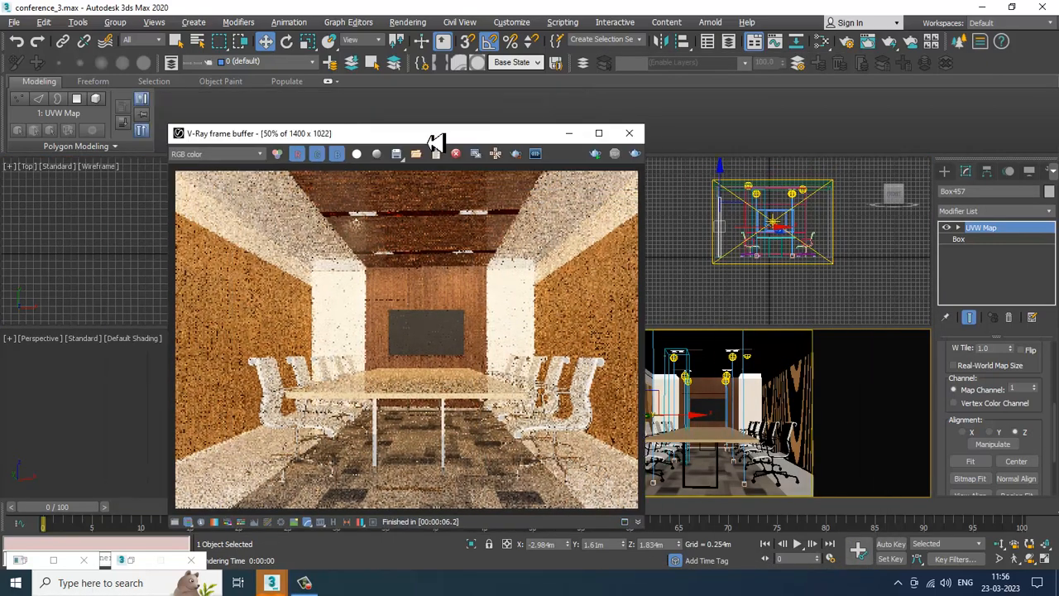
{"action": "left_click", "coordinate": [834, 265]}
{"action": "scroll", "coordinate": [1023, 416], "scroll_direction": "up", "scroll_amount": 3}
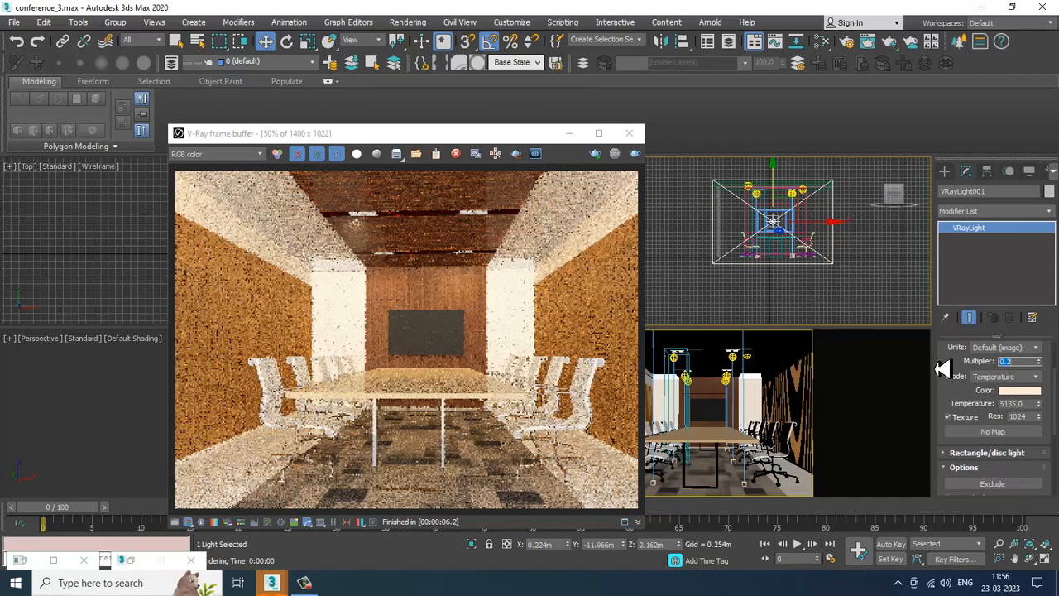
{"action": "left_click", "coordinate": [634, 156]}
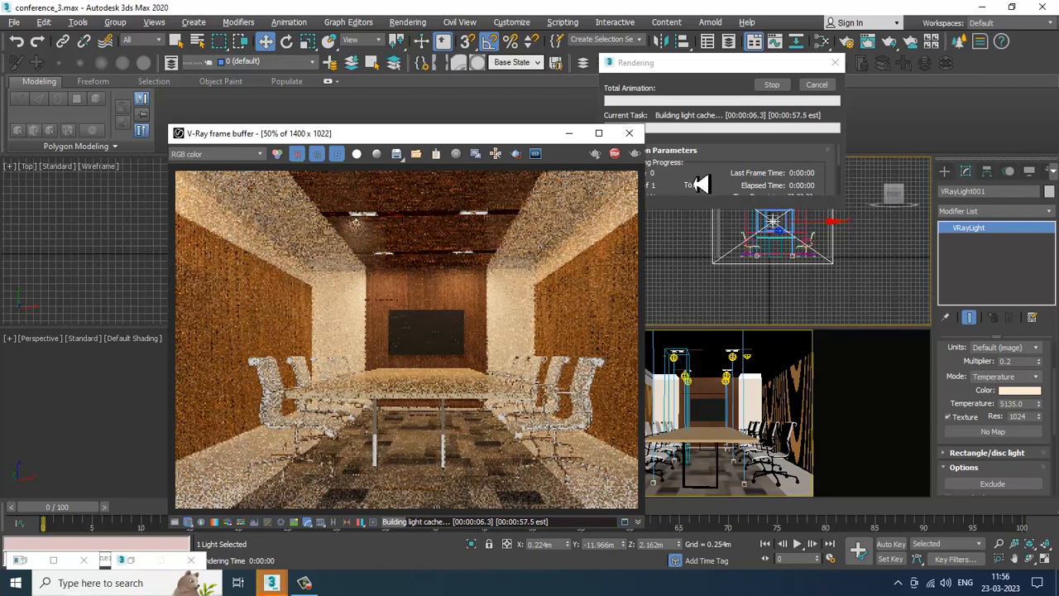
{"action": "left_click", "coordinate": [634, 133]}
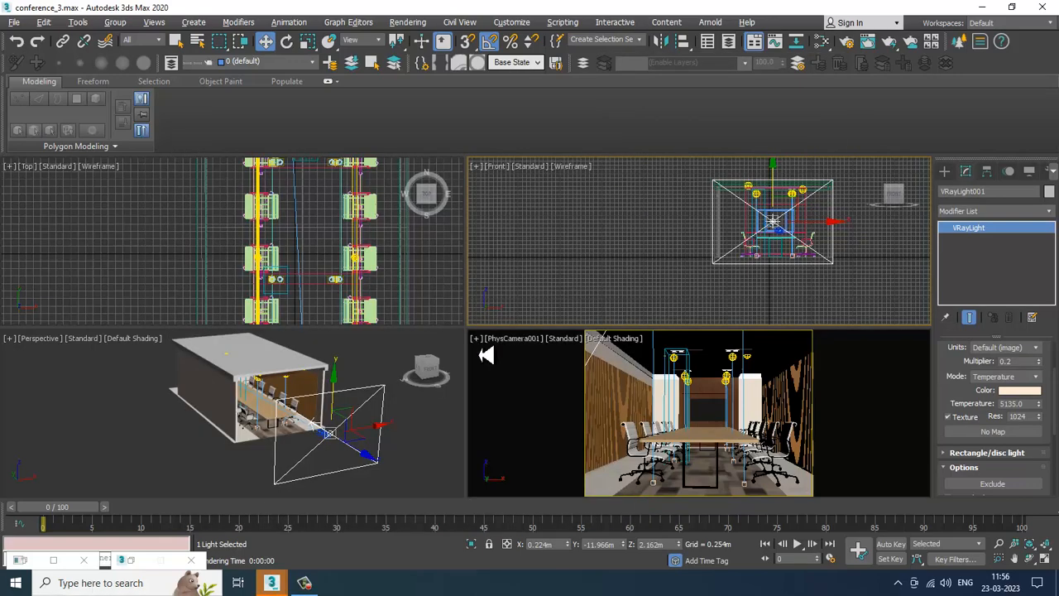
Step: Clone the first BoxGizmo in the top view, placing the copy under the right downlight
{"action": "right_click", "coordinate": [284, 240]}
{"action": "key", "text": "alt+w"}
{"action": "scroll", "coordinate": [479, 277], "scroll_direction": "up", "scroll_amount": 2}
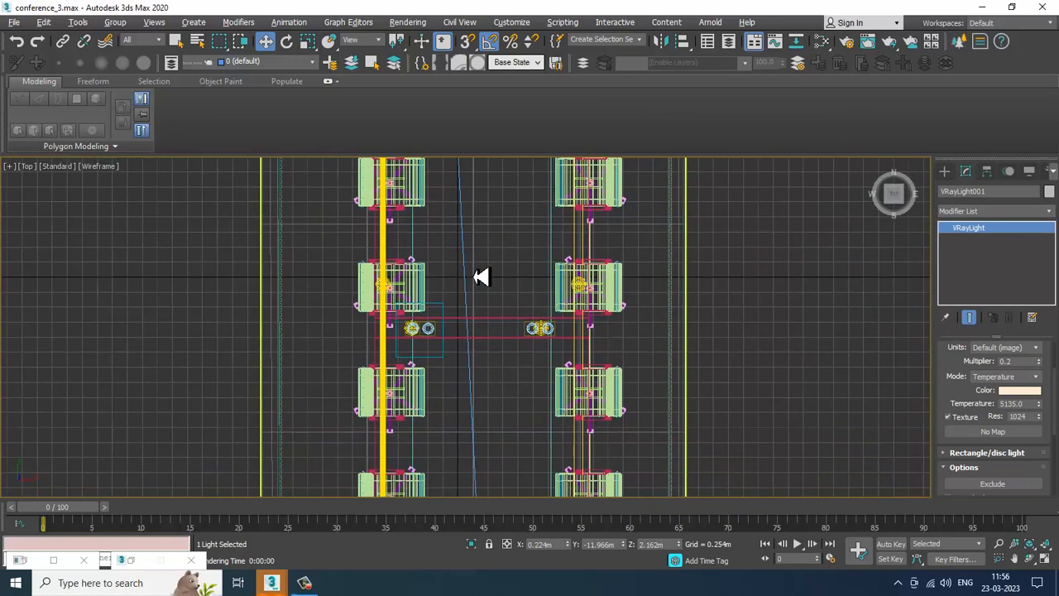
{"action": "left_click", "coordinate": [445, 312]}
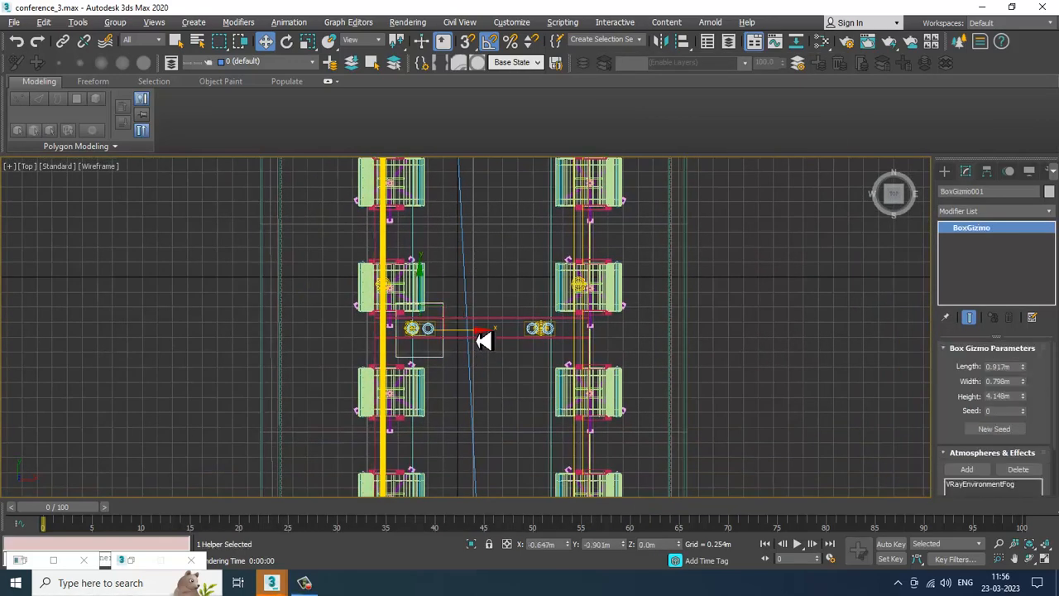
{"action": "mouse_move", "coordinate": [484, 339]}
{"action": "left_mouse_down", "text": "shift"}
{"action": "mouse_move", "coordinate": [610, 338]}
{"action": "mouse_move", "coordinate": [599, 342]}
{"action": "left_mouse_up", "text": "shift"}
{"action": "left_click", "coordinate": [550, 353]}
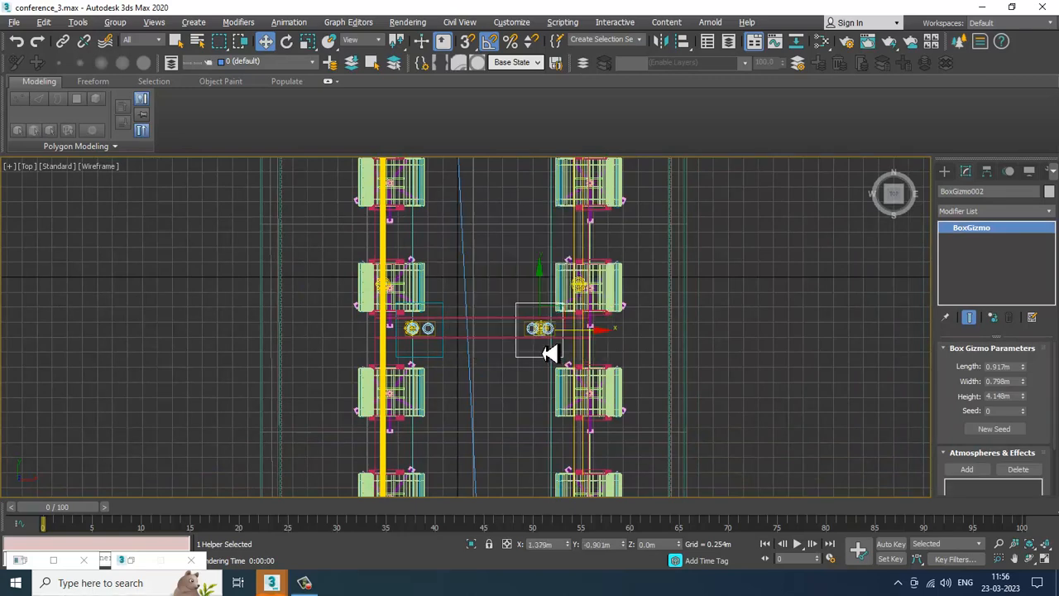
Step: Render the maximized camera view and close the frame buffer
{"action": "key", "text": "alt+w"}
{"action": "left_click", "coordinate": [680, 395]}
{"action": "key", "text": "alt+w"}
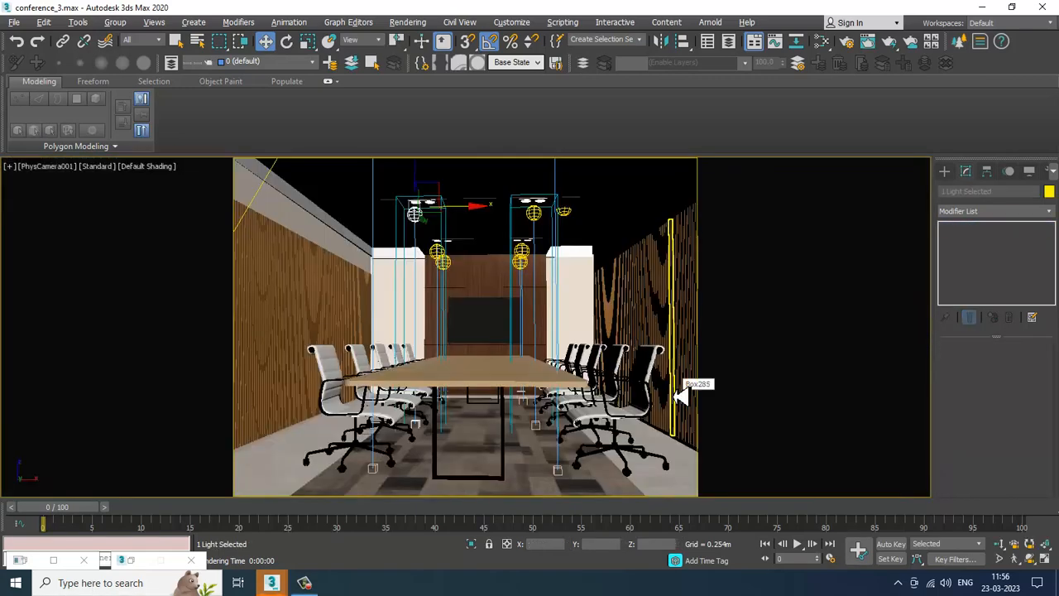
{"action": "key", "text": "shift+q"}
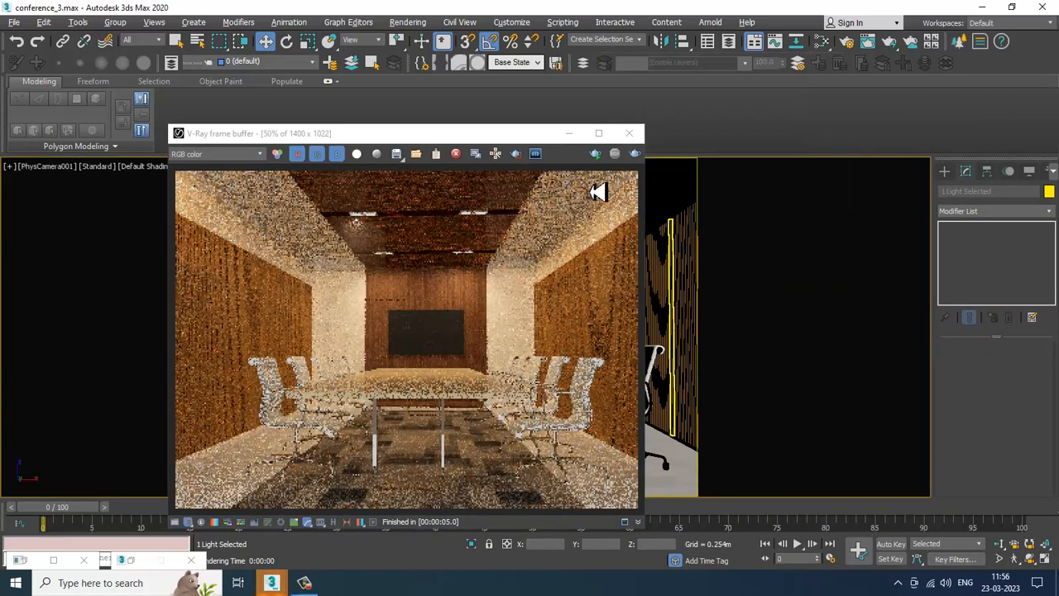
{"action": "left_click", "coordinate": [629, 133]}
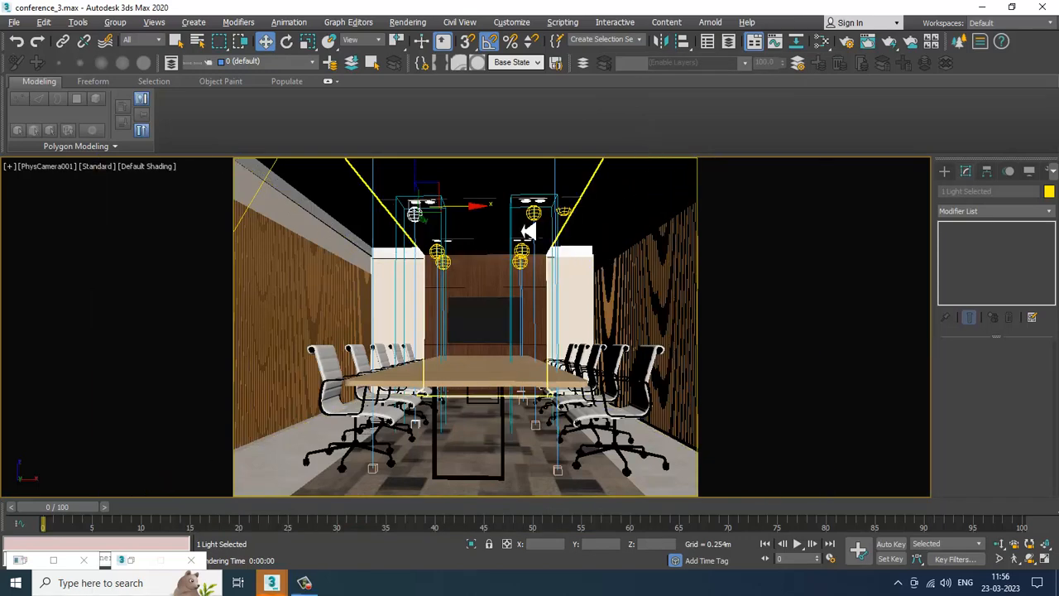
Step: Add the VRayEnvironmentFog atmosphere to the copied BoxGizmo and open its setup
{"action": "left_click", "coordinate": [528, 233]}
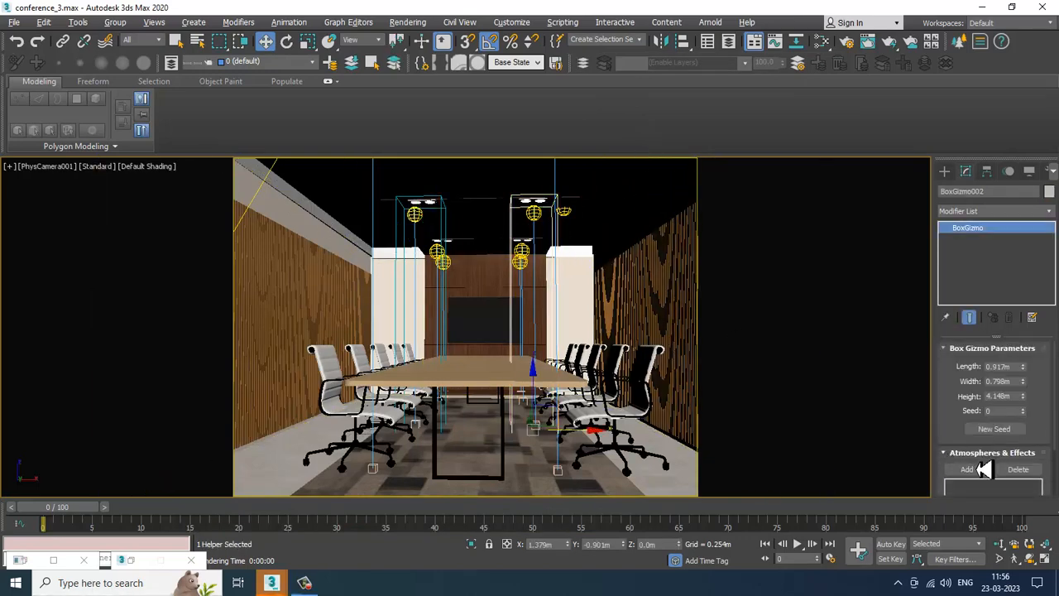
{"action": "scroll", "coordinate": [958, 430], "scroll_direction": "down", "scroll_amount": 2}
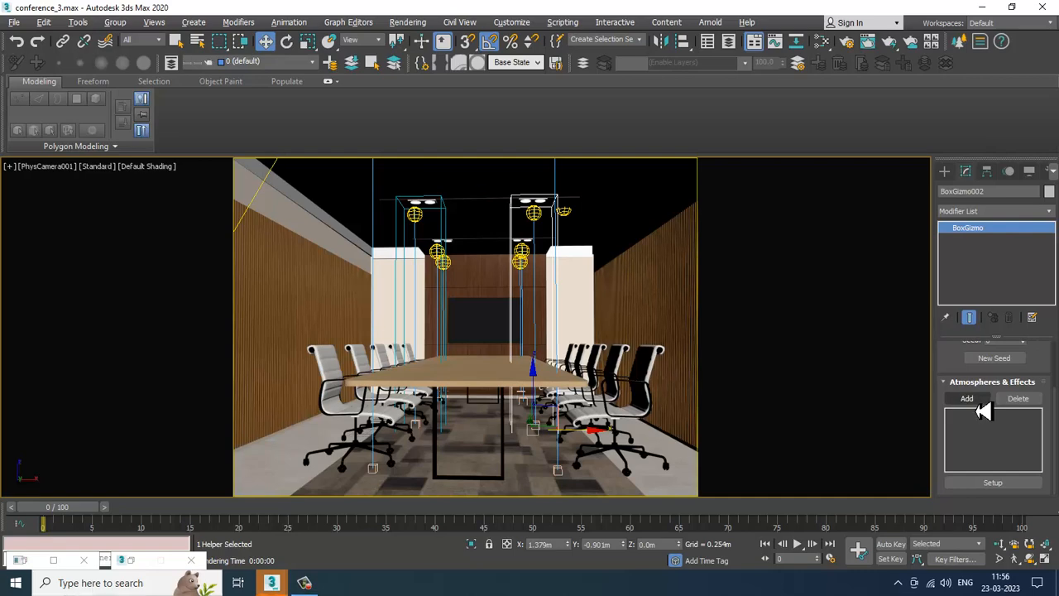
{"action": "left_click", "coordinate": [975, 400]}
{"action": "double_click", "coordinate": [457, 250]}
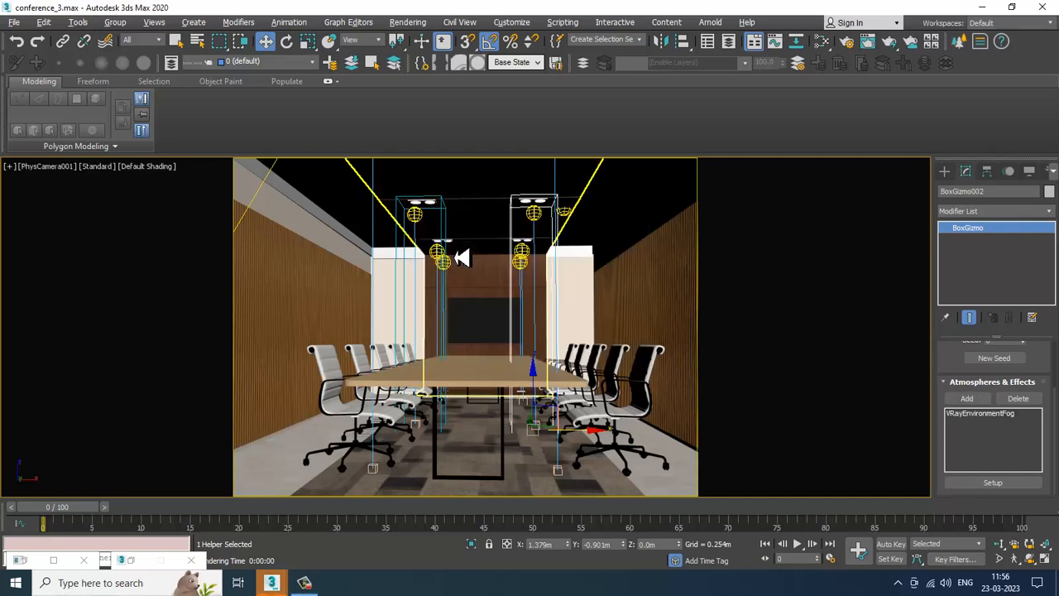
{"action": "left_click", "coordinate": [992, 413]}
{"action": "left_click", "coordinate": [1002, 484]}
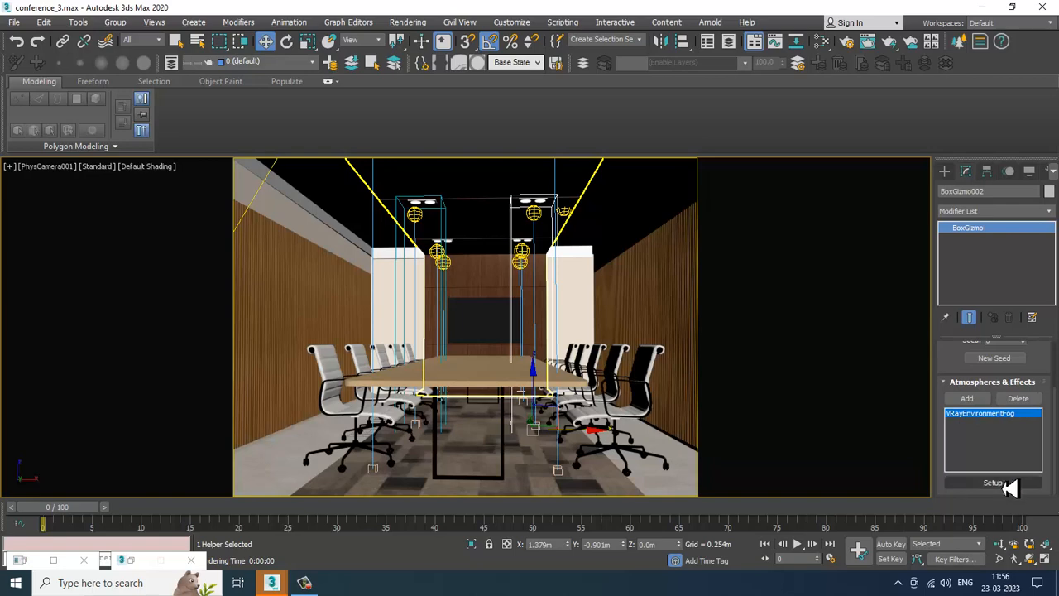
Step: Add the right downlight to the fog's Lights list in the VRayEnvironmentFog nodes
{"action": "left_click_drag", "start_coordinate": [886, 378], "coordinate": [872, 10]}
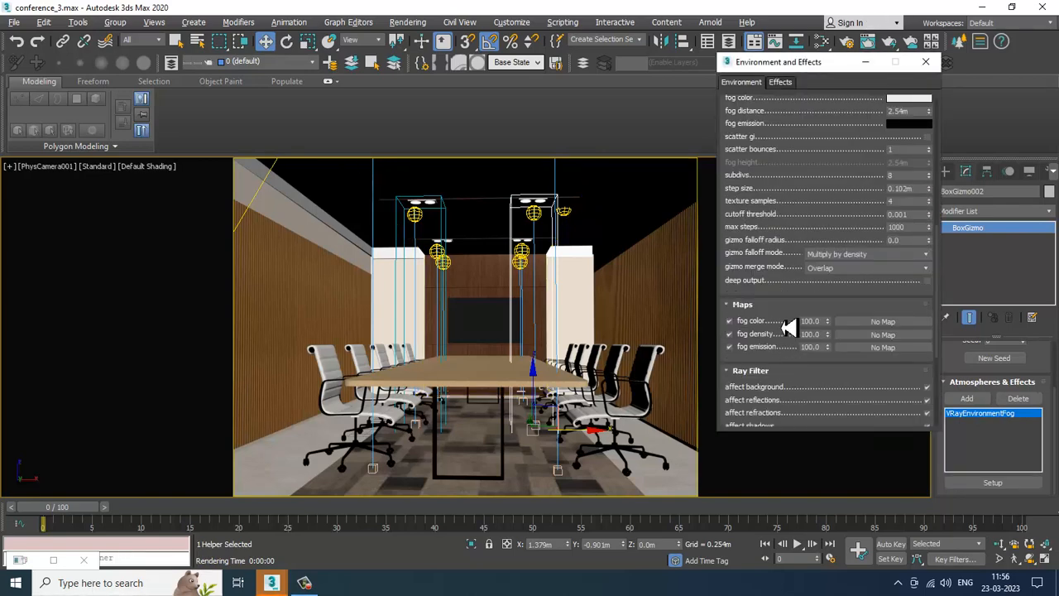
{"action": "left_click_drag", "start_coordinate": [785, 325], "coordinate": [769, 137]}
{"action": "left_click", "coordinate": [855, 385]}
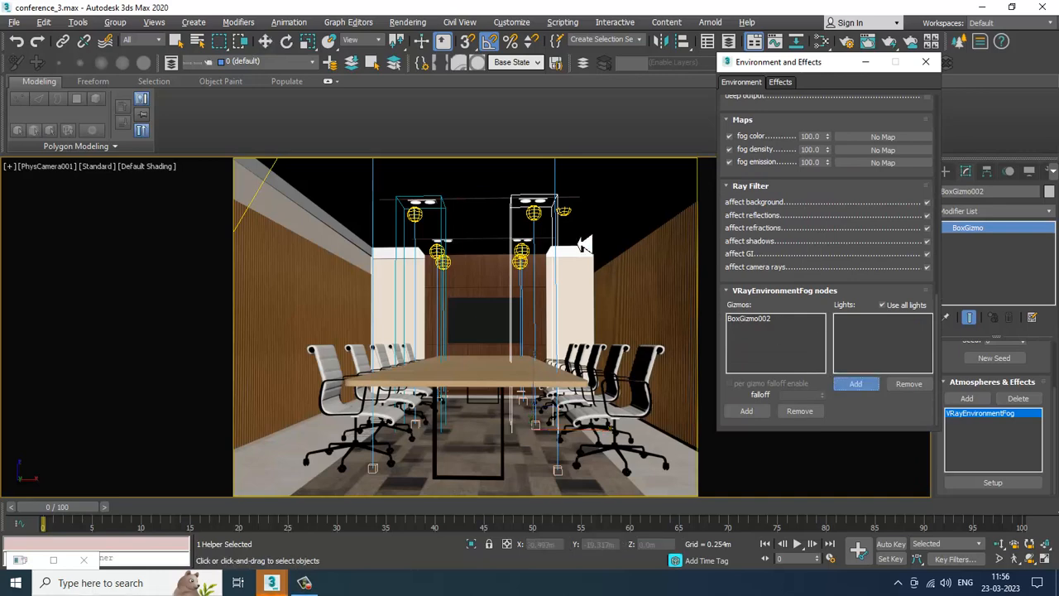
{"action": "left_click", "coordinate": [536, 220]}
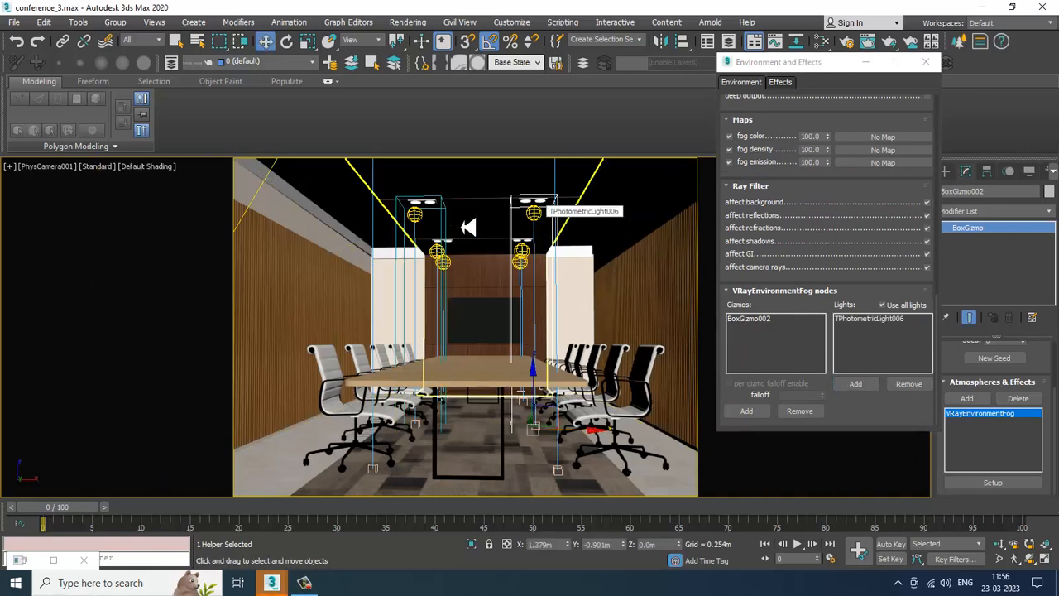
Step: Inspect the first BoxGizmo's VRayEnvironmentFog color and distance settings
{"action": "left_click", "coordinate": [443, 227]}
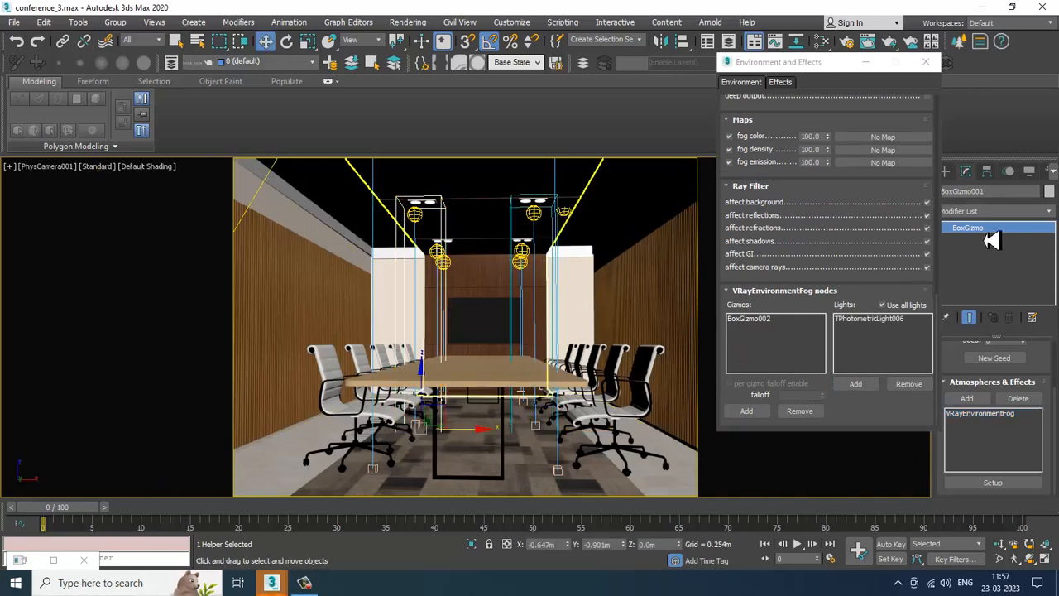
{"action": "scroll", "coordinate": [836, 206], "scroll_direction": "up", "scroll_amount": 5}
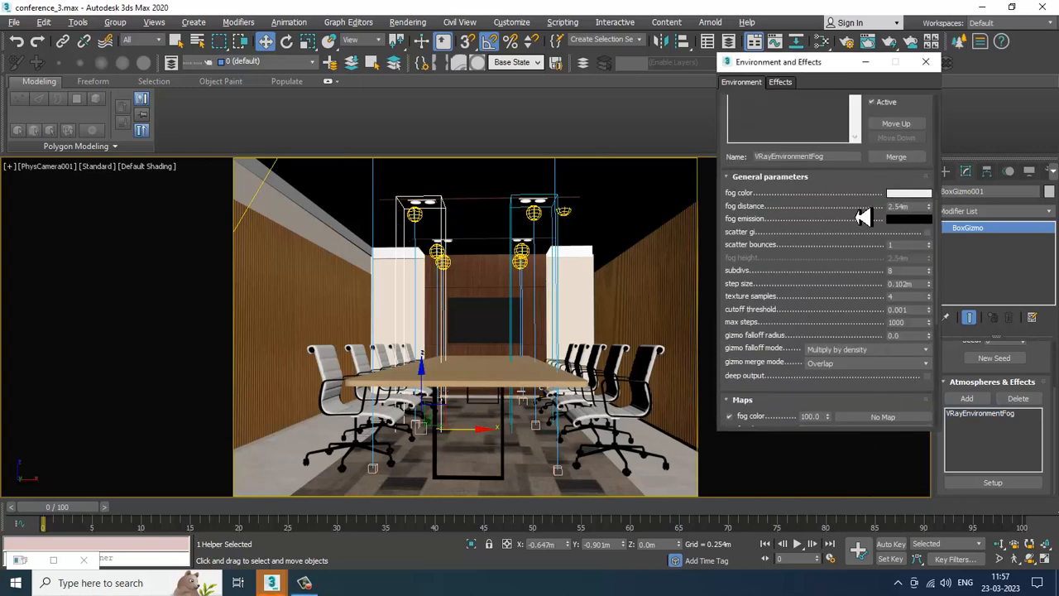
{"action": "scroll", "coordinate": [858, 217], "scroll_direction": "up", "scroll_amount": 5}
{"action": "left_click", "coordinate": [799, 272]}
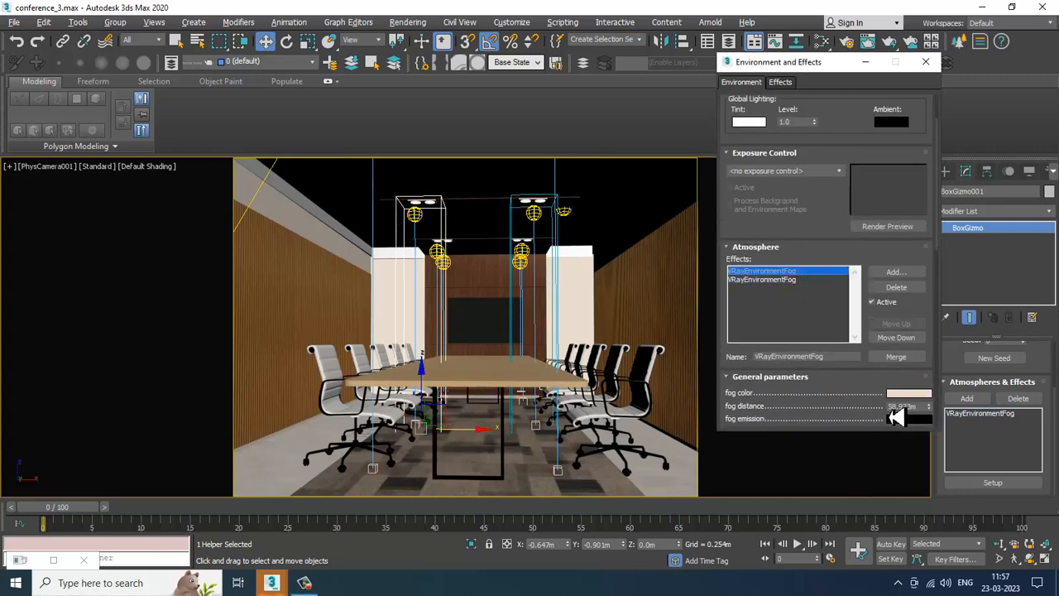
Step: Match the second VRayEnvironmentFog to the first, giving it the same light pink fog color and a fog distance of 58.93m
{"action": "left_click", "coordinate": [518, 230]}
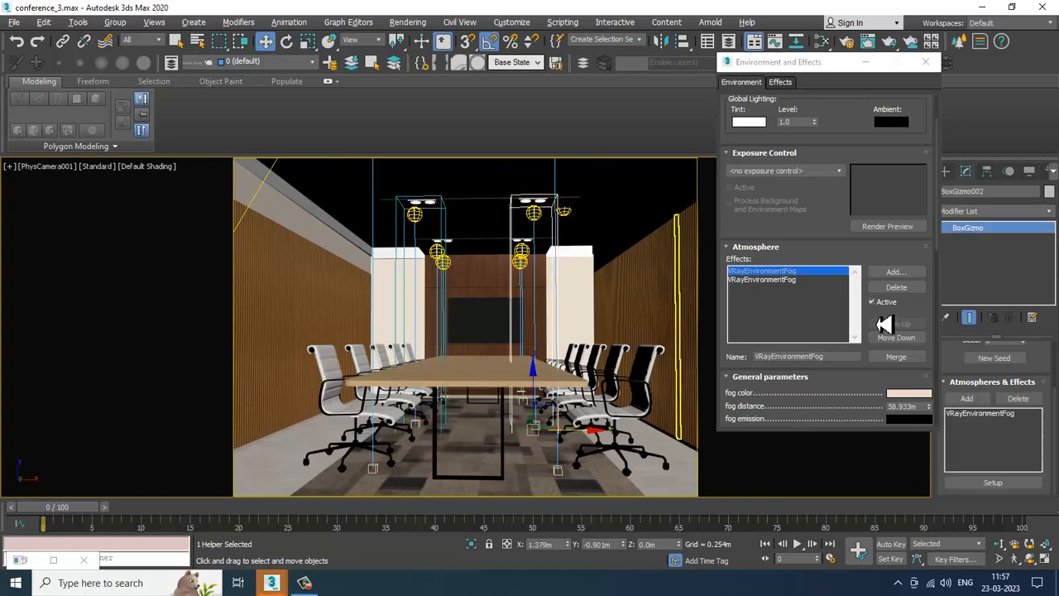
{"action": "left_click", "coordinate": [797, 281]}
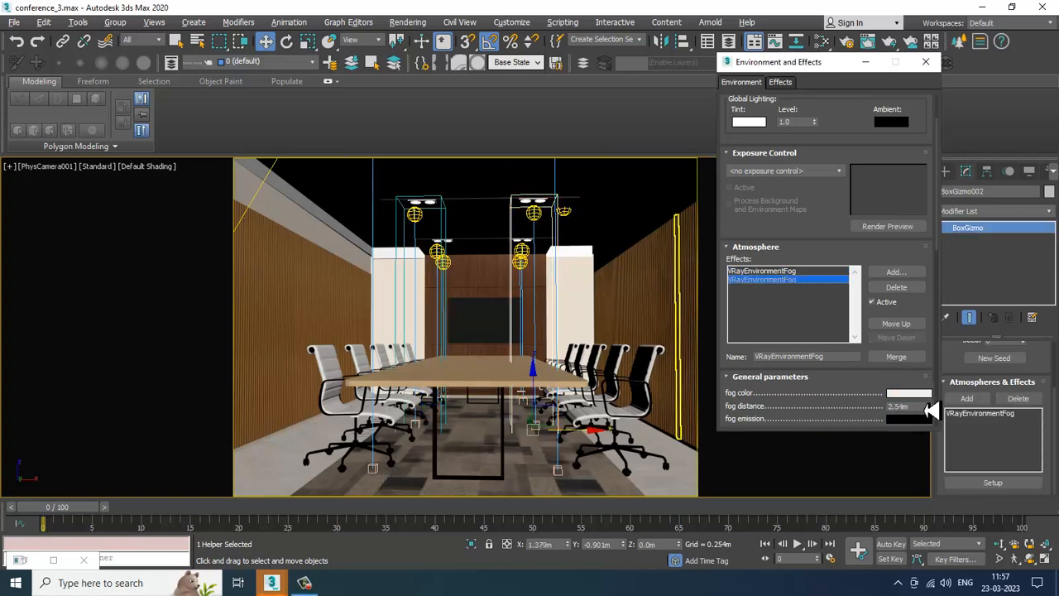
{"action": "left_click", "coordinate": [910, 394]}
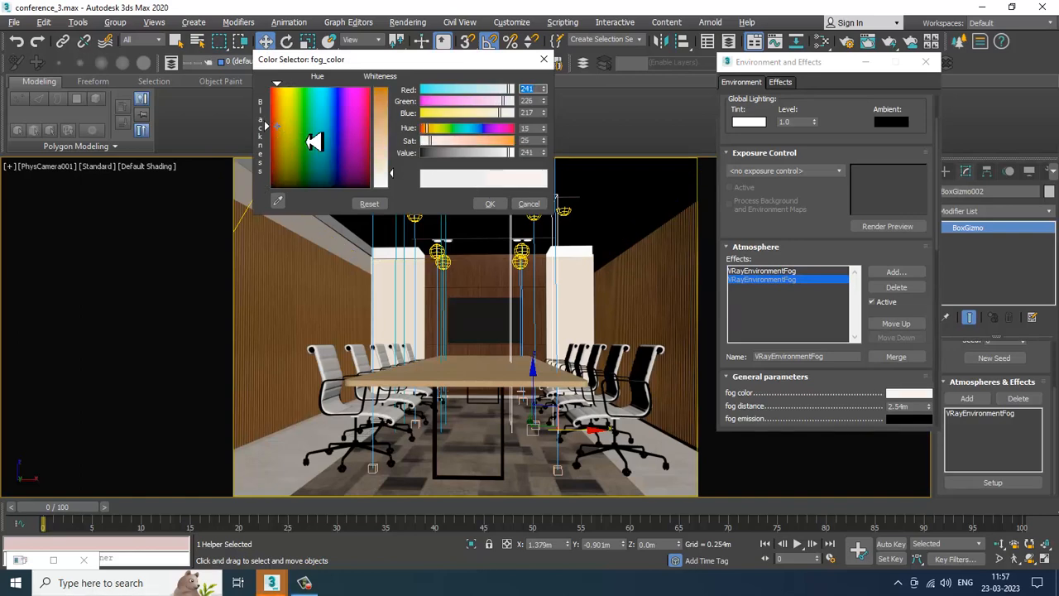
{"action": "left_click_drag", "start_coordinate": [393, 175], "coordinate": [399, 159]}
{"action": "left_click", "coordinate": [489, 203]}
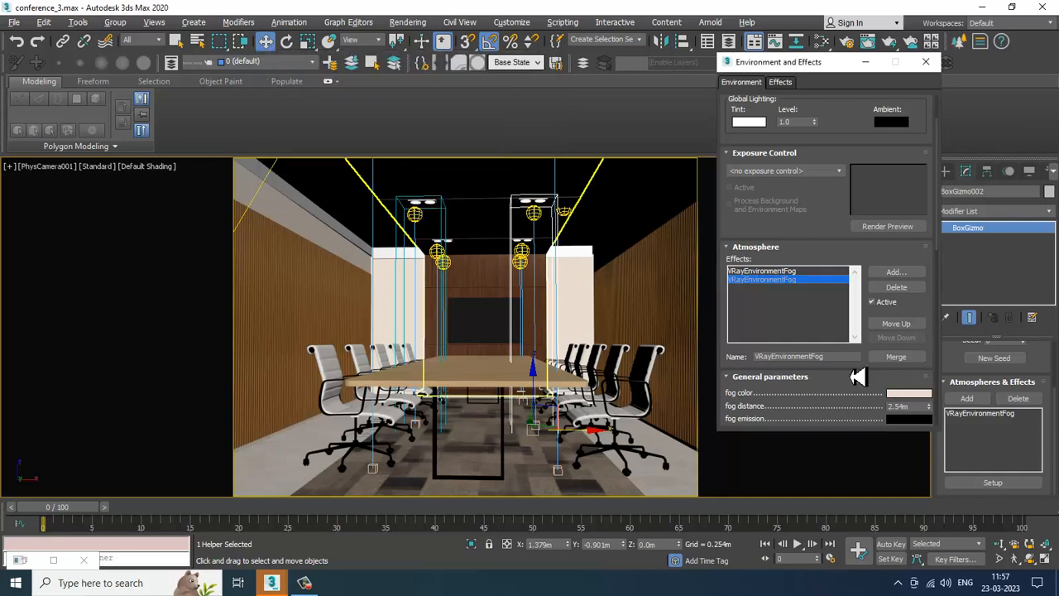
{"action": "scroll", "coordinate": [858, 377], "scroll_direction": "down", "scroll_amount": 2}
{"action": "left_click_drag", "start_coordinate": [920, 353], "coordinate": [811, 358]}
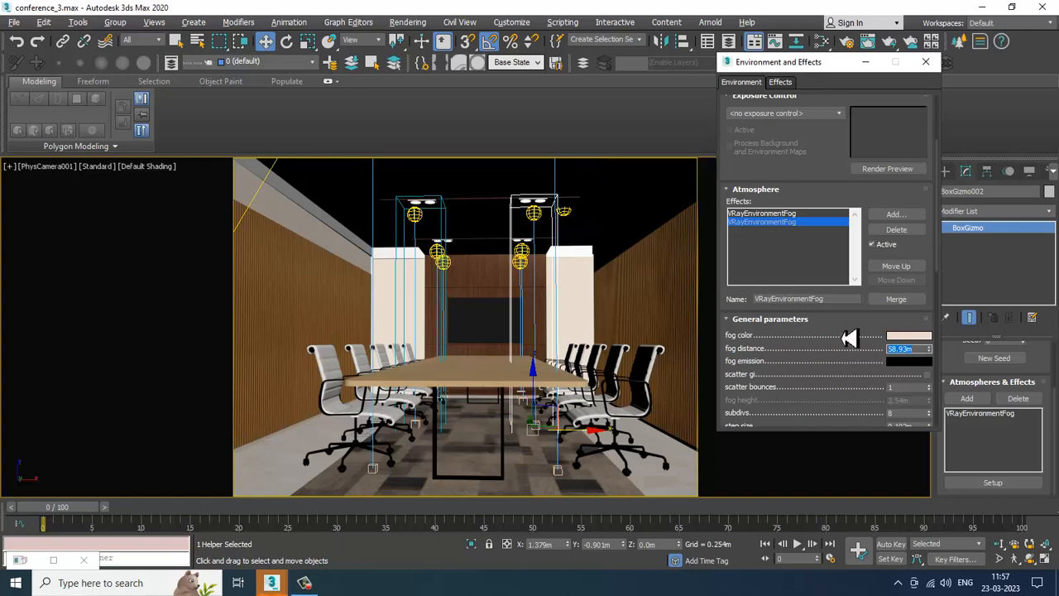
Step: Start a render of the camera view, then cancel it and close the frame buffer
{"action": "left_click", "coordinate": [407, 21]}
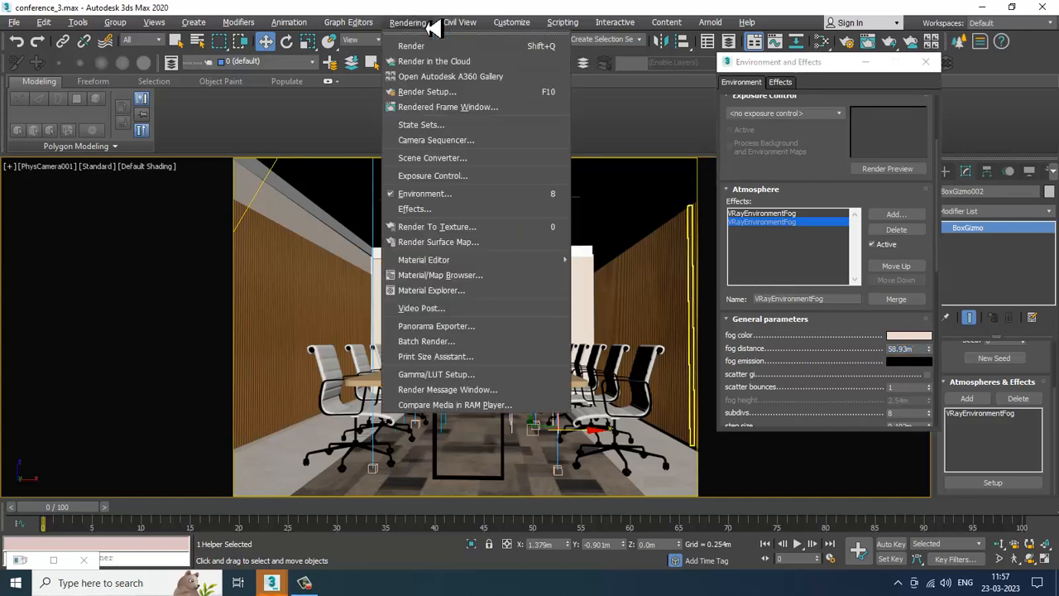
{"action": "left_click", "coordinate": [441, 42]}
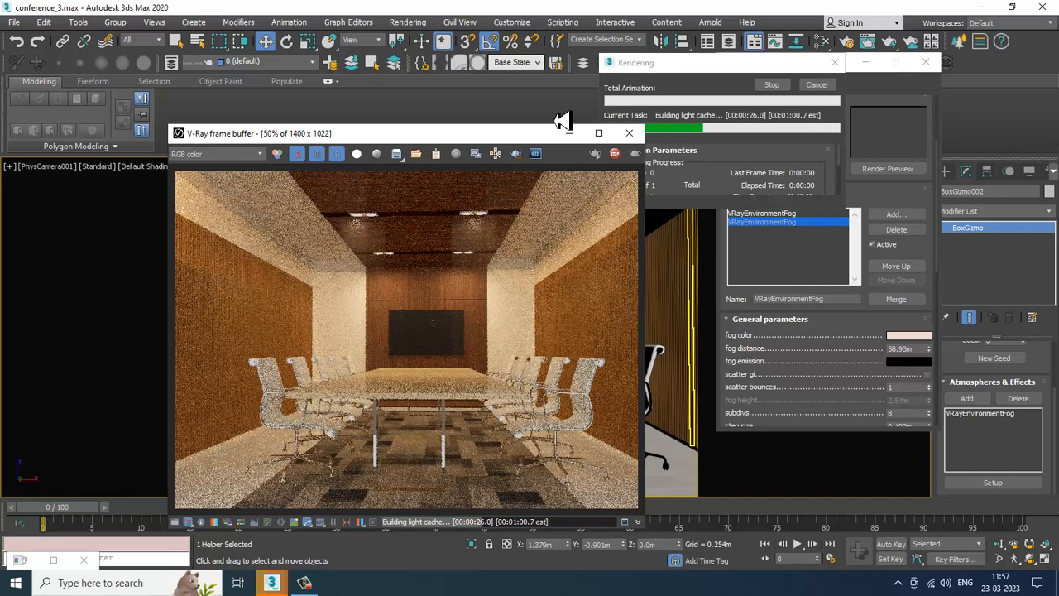
{"action": "key", "text": "Escape"}
{"action": "left_click", "coordinate": [633, 140]}
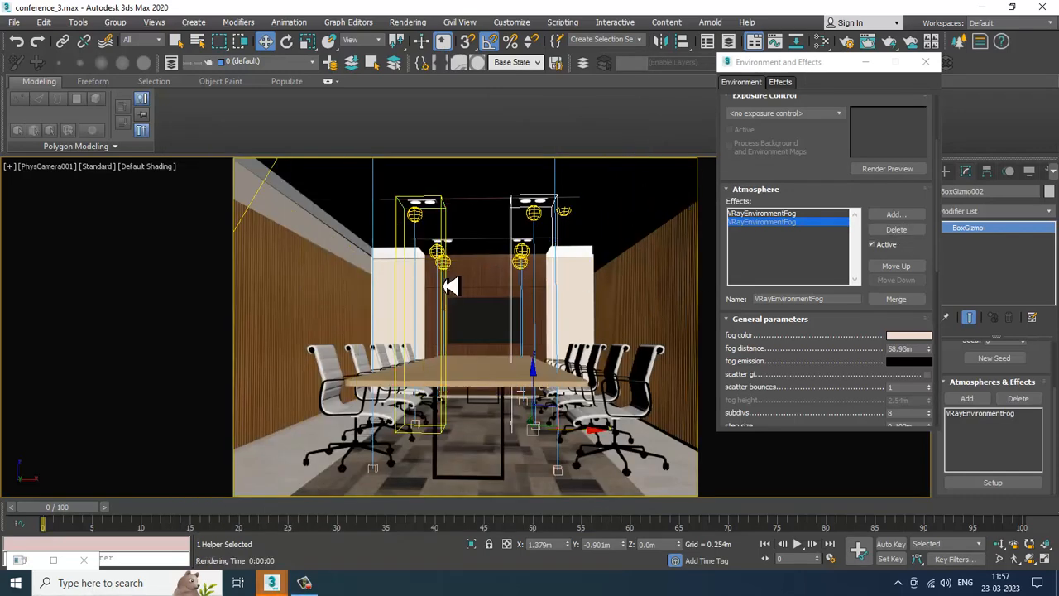
Step: Clone the cylinder cove photometric light as a copy in the perspective view and nudge it along the ceiling cove
{"action": "key", "text": "alt+w"}
{"action": "right_click", "coordinate": [353, 411]}
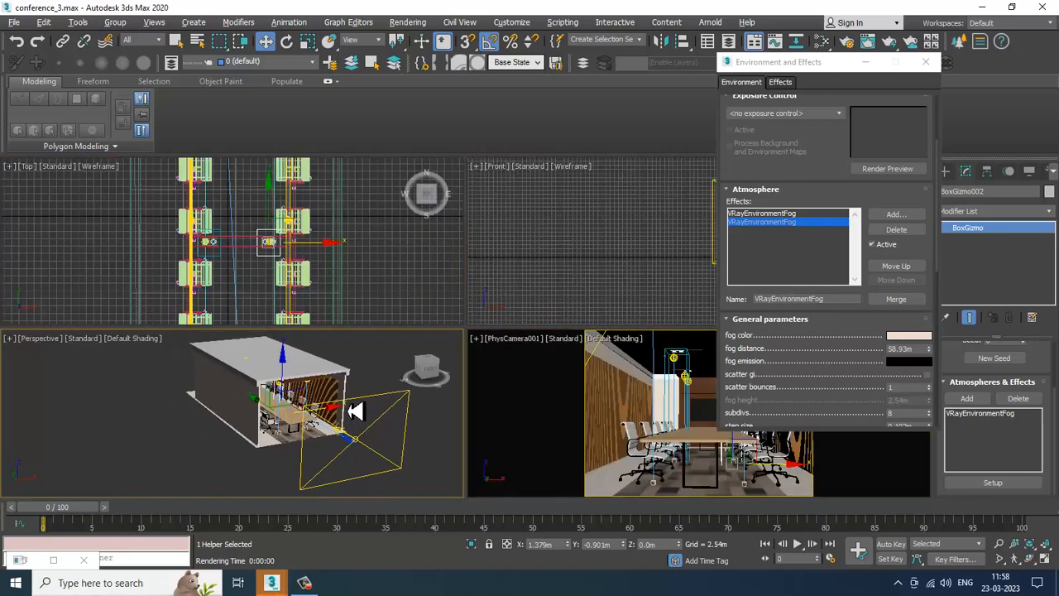
{"action": "key", "text": "alt+w"}
{"action": "middle_click_drag", "start_coordinate": [355, 411], "coordinate": [317, 388], "text": "alt"}
{"action": "middle_click_drag", "start_coordinate": [451, 273], "coordinate": [510, 263]}
{"action": "scroll", "coordinate": [439, 284], "scroll_direction": "up", "scroll_amount": 5}
{"action": "left_click", "coordinate": [562, 258]}
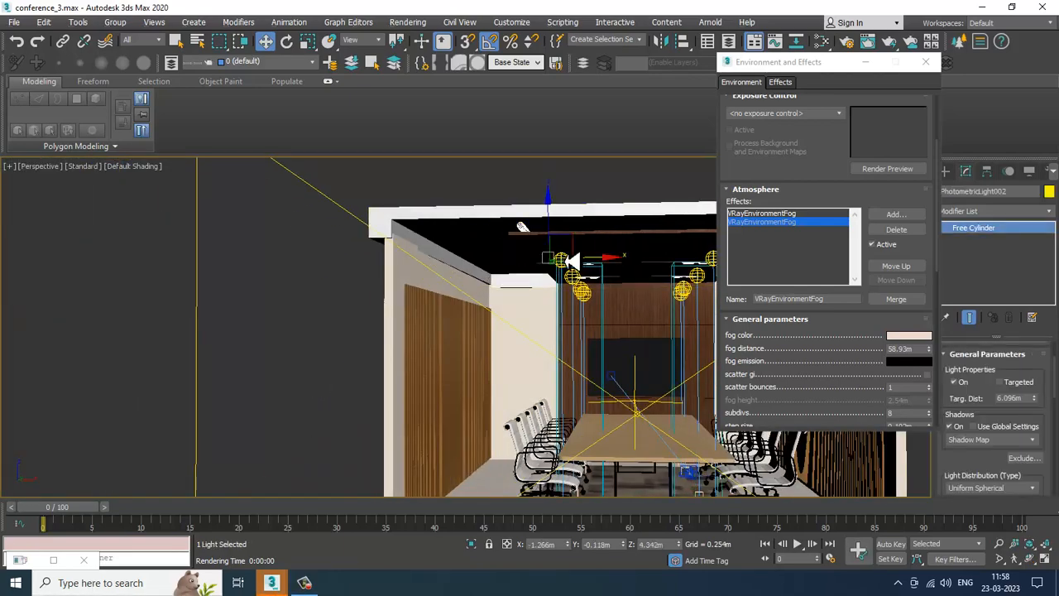
{"action": "left_click_drag", "start_coordinate": [491, 274], "coordinate": [520, 282], "text": "shift"}
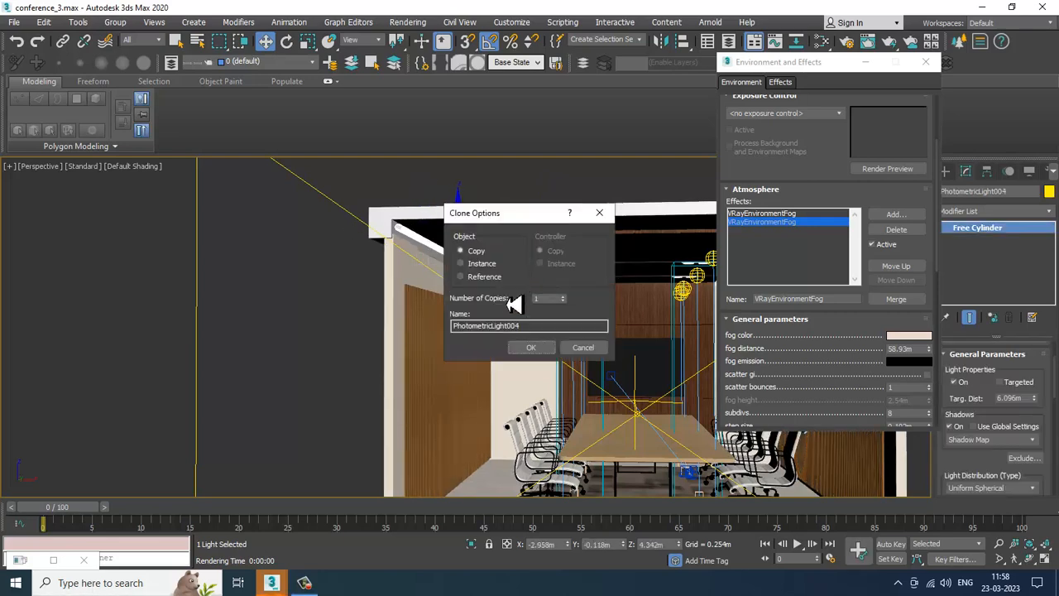
{"action": "left_click", "coordinate": [529, 351]}
{"action": "mouse_move", "coordinate": [463, 227]}
{"action": "left_mouse_down"}
{"action": "mouse_move", "coordinate": [470, 243]}
{"action": "mouse_move", "coordinate": [469, 228]}
{"action": "left_mouse_up"}
Step: Preview the copied cove light with V-Ray IPR in the perspective view, close the Environment dialog, then switch the preview off
{"action": "scroll", "coordinate": [469, 228], "scroll_direction": "up", "scroll_amount": 6}
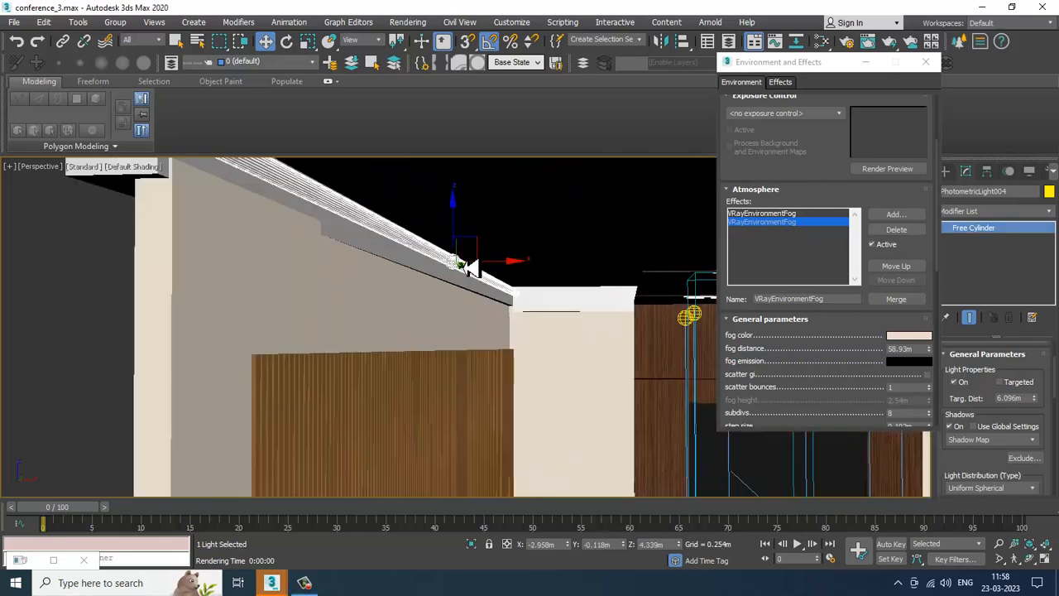
{"action": "scroll", "coordinate": [520, 284], "scroll_direction": "up", "scroll_amount": 3}
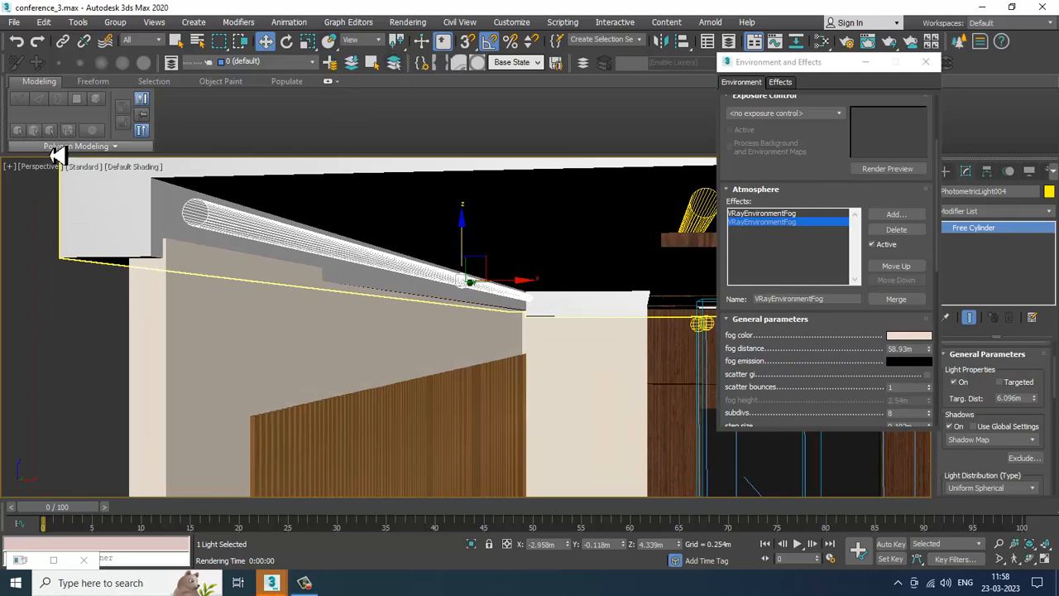
{"action": "left_click", "coordinate": [83, 166]}
{"action": "left_click", "coordinate": [112, 206]}
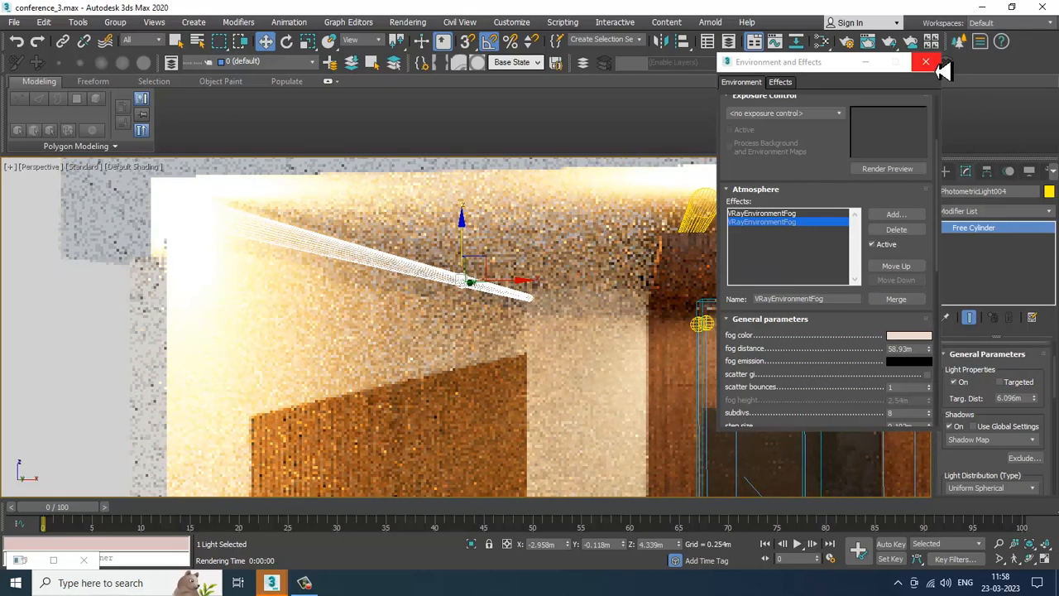
{"action": "left_click", "coordinate": [938, 63]}
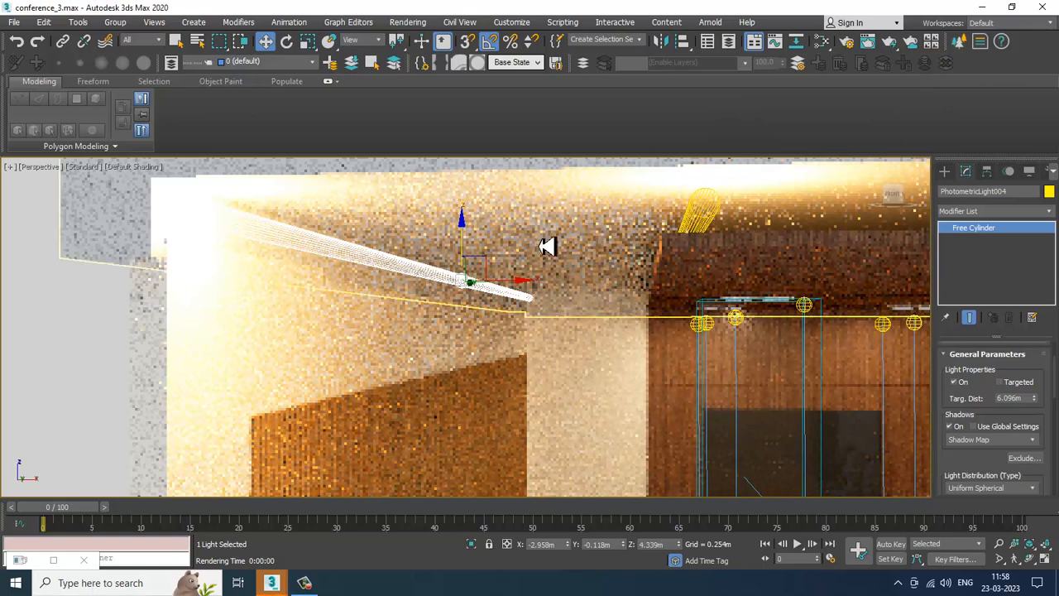
{"action": "left_click", "coordinate": [86, 166]}
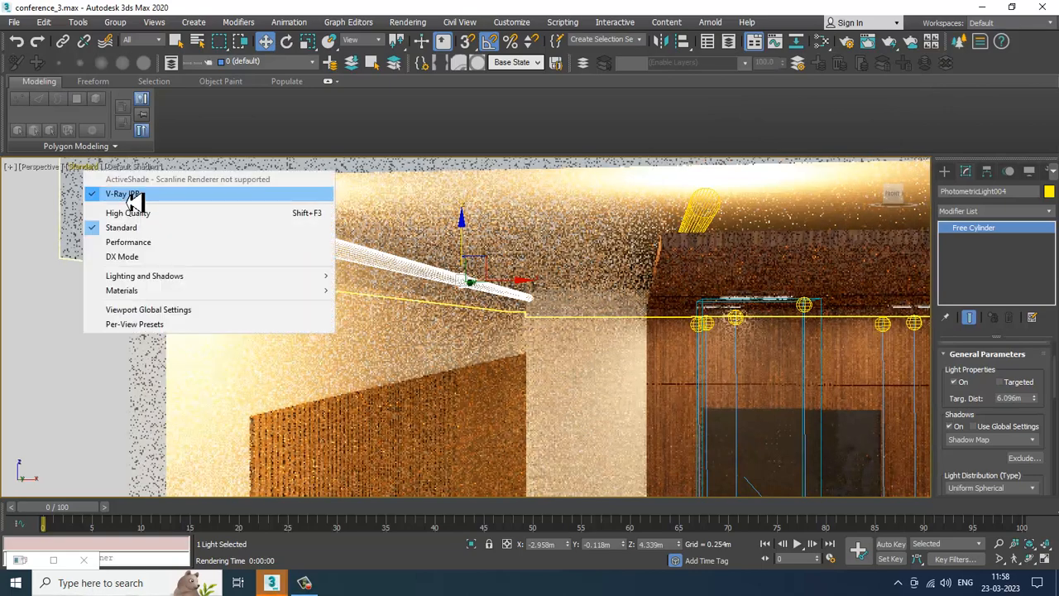
{"action": "left_click", "coordinate": [147, 207]}
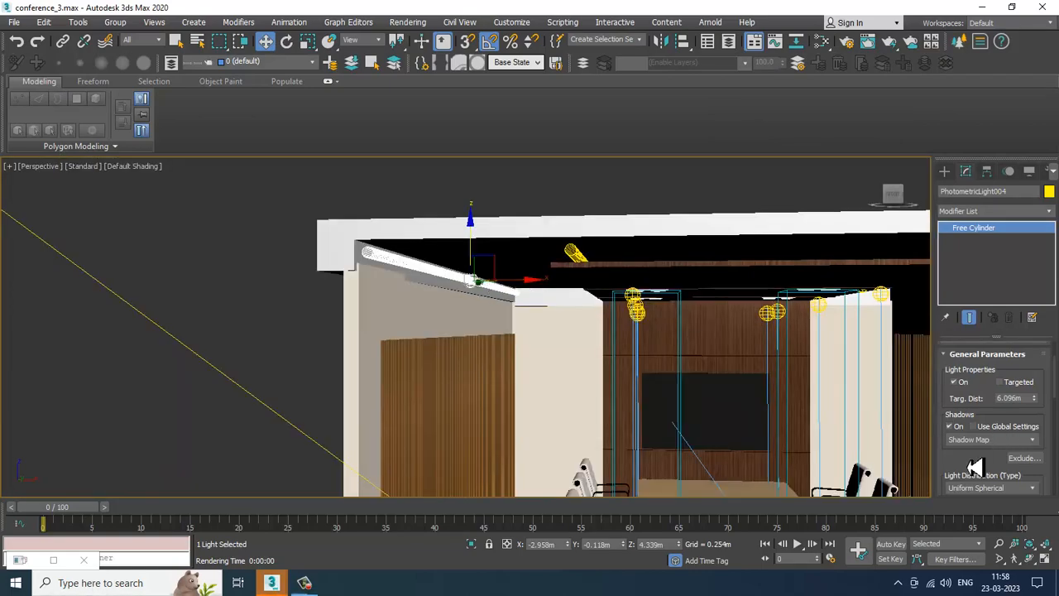
Step: Set the copied cove light's dimming to 2950.0 %
{"action": "left_click_drag", "start_coordinate": [976, 468], "coordinate": [999, 201]}
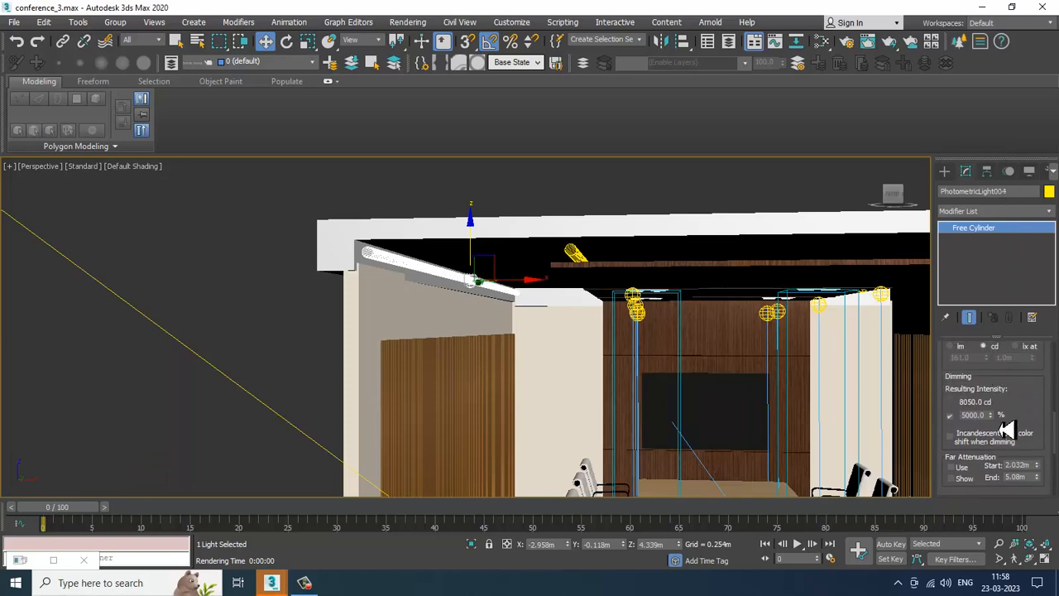
{"action": "left_click_drag", "start_coordinate": [992, 425], "coordinate": [1004, 452]}
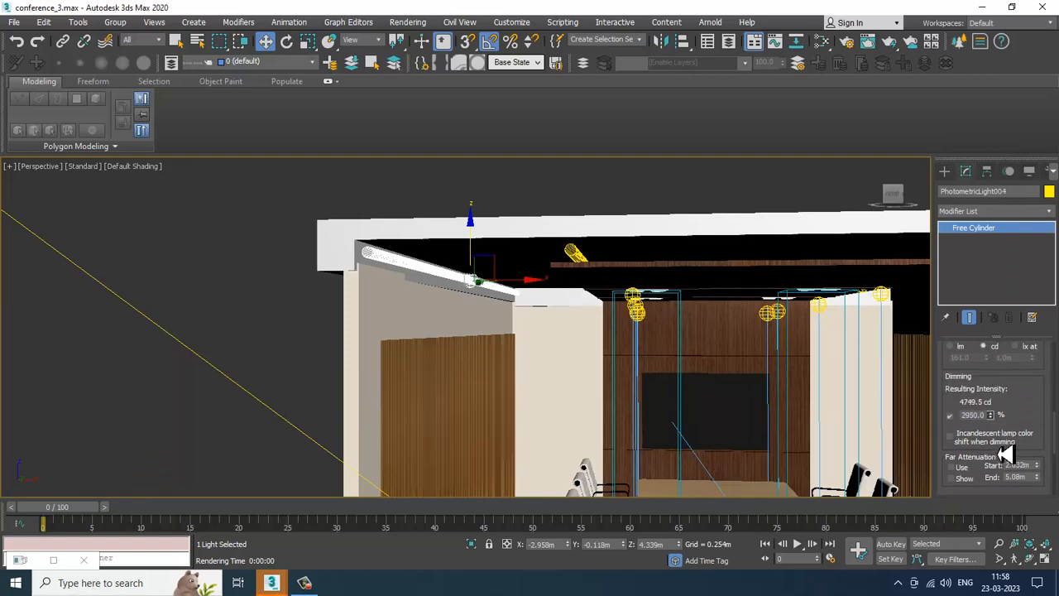
Step: Render the maximized camera view, then cancel and close the frame buffer
{"action": "key", "text": "alt+w"}
{"action": "left_click", "coordinate": [701, 374]}
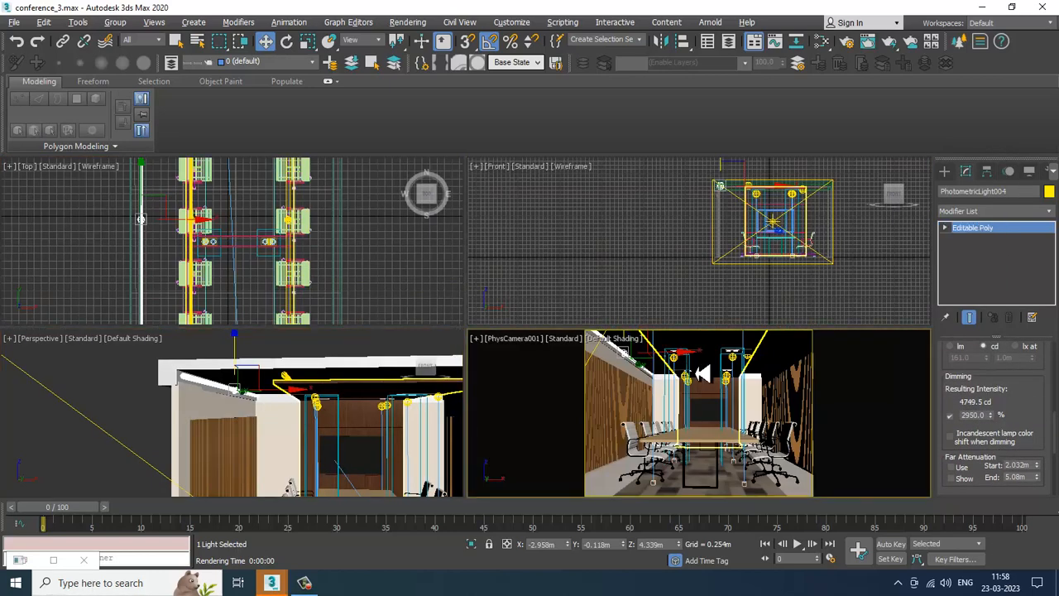
{"action": "key", "text": "alt+w"}
{"action": "key", "text": "shift+q"}
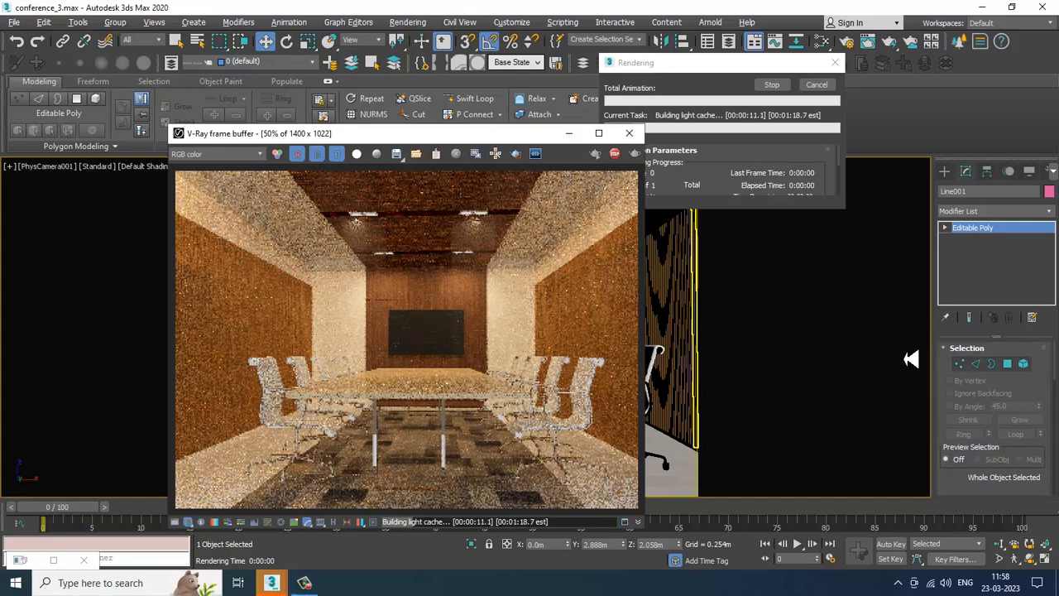
{"action": "key", "text": "Escape"}
{"action": "left_click", "coordinate": [631, 135]}
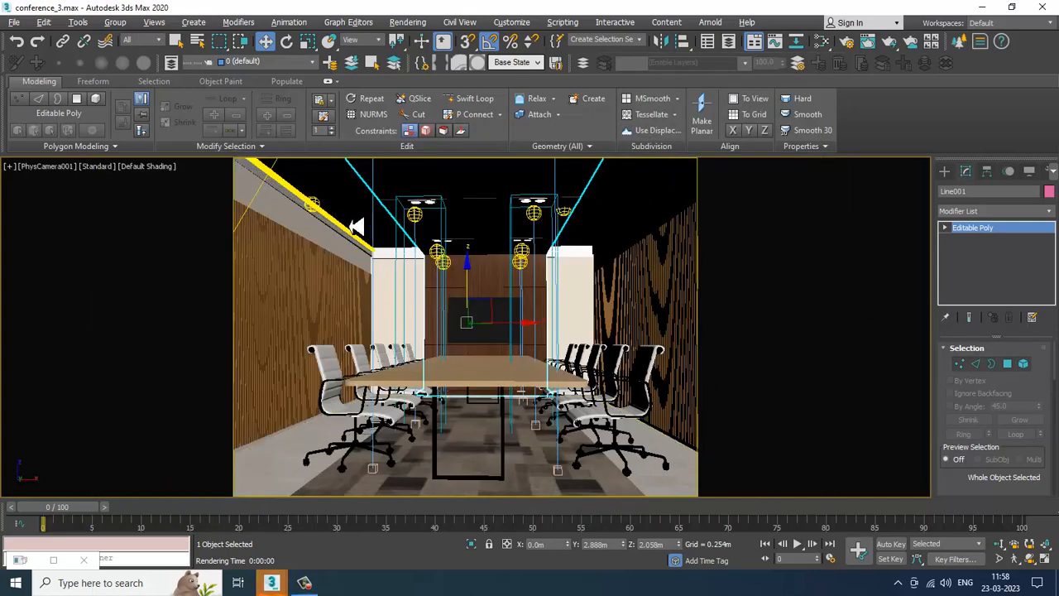
Step: Lower the copied cove light slightly and raise its dimming to 4159.5 %
{"action": "left_click", "coordinate": [317, 204]}
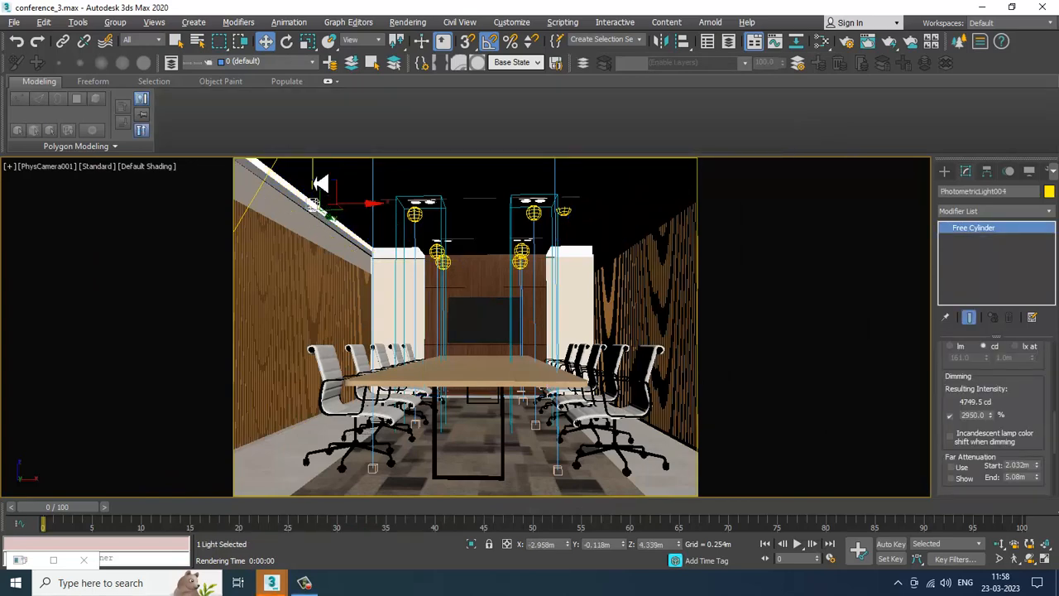
{"action": "left_click_drag", "start_coordinate": [314, 182], "coordinate": [315, 186]}
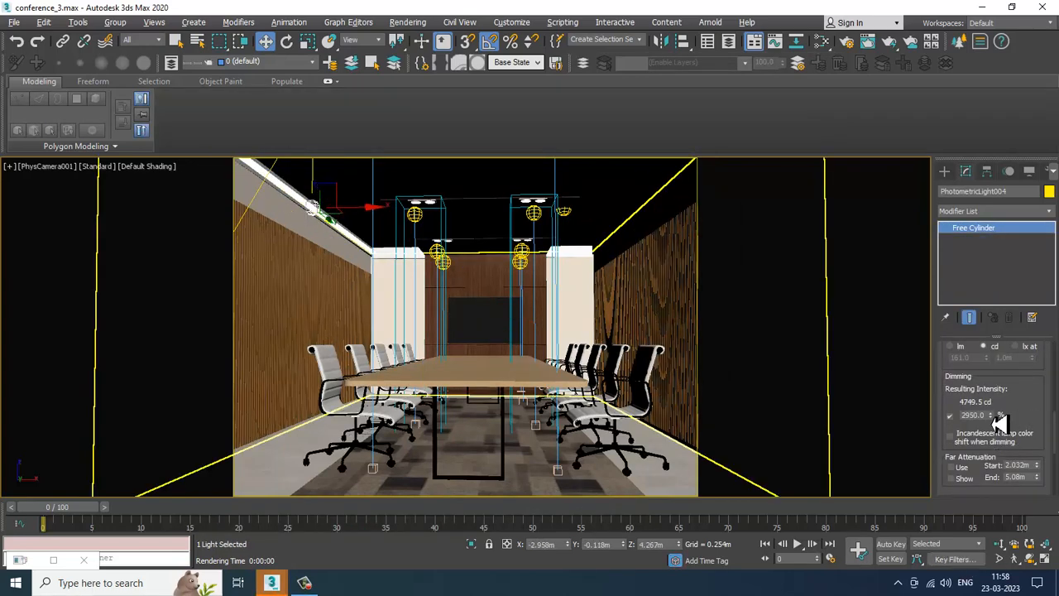
{"action": "left_click_drag", "start_coordinate": [991, 417], "coordinate": [995, 400]}
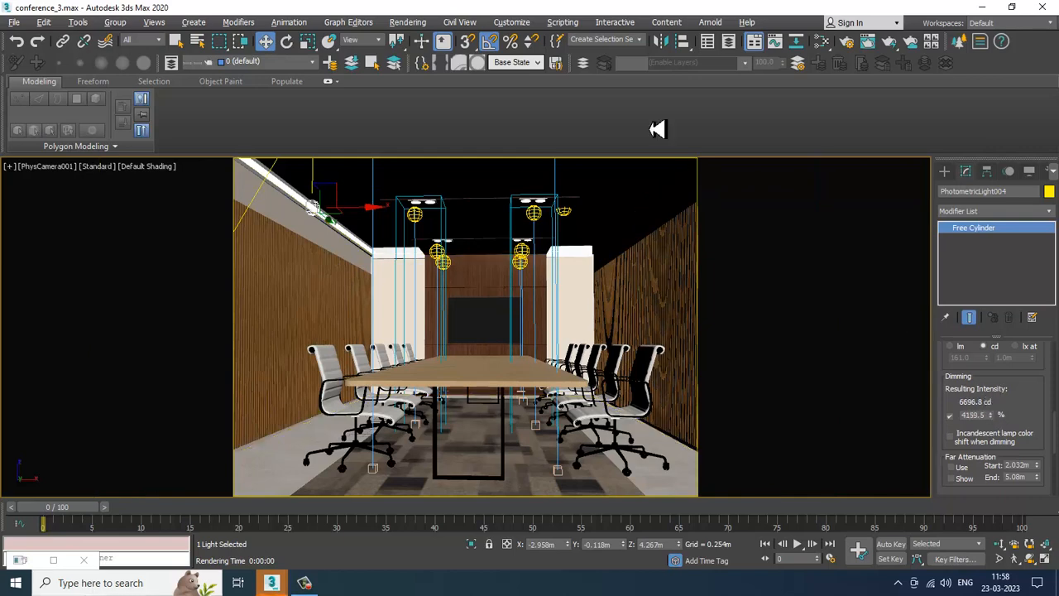
Step: Render the camera view and close the frame buffer
{"action": "left_click", "coordinate": [417, 23]}
{"action": "left_click", "coordinate": [413, 45]}
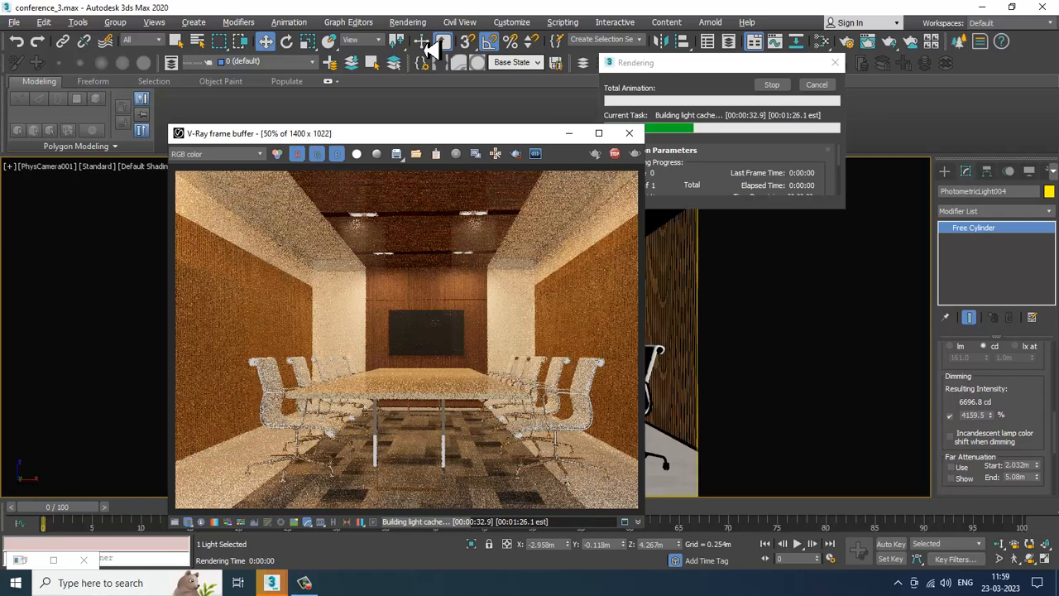
{"action": "left_click", "coordinate": [629, 133]}
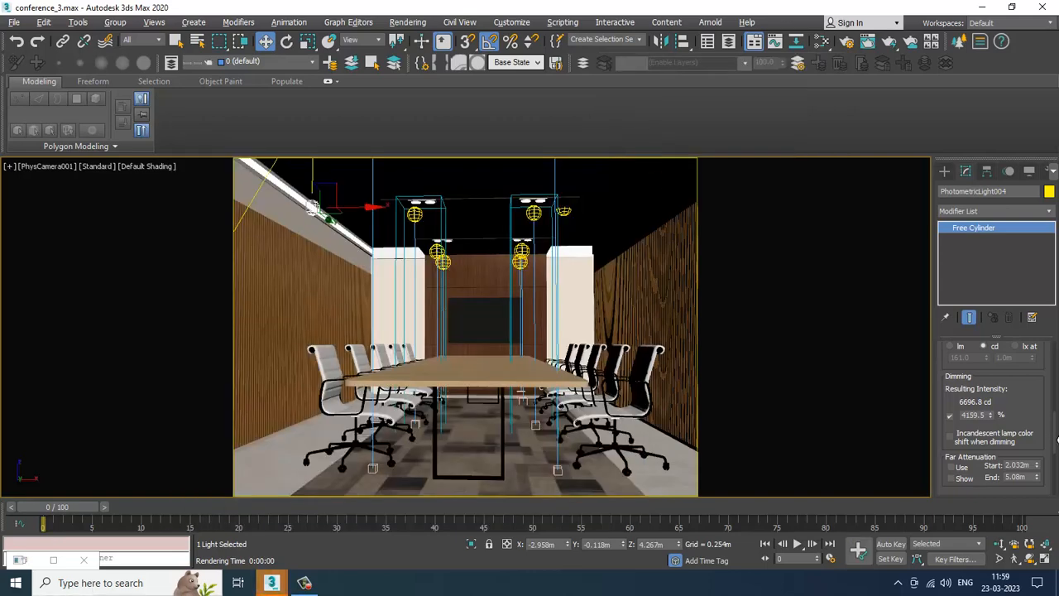
Step: Set the cove light's dimming to 5740.1 % and render the camera view
{"action": "left_click_drag", "start_coordinate": [992, 414], "coordinate": [995, 392]}
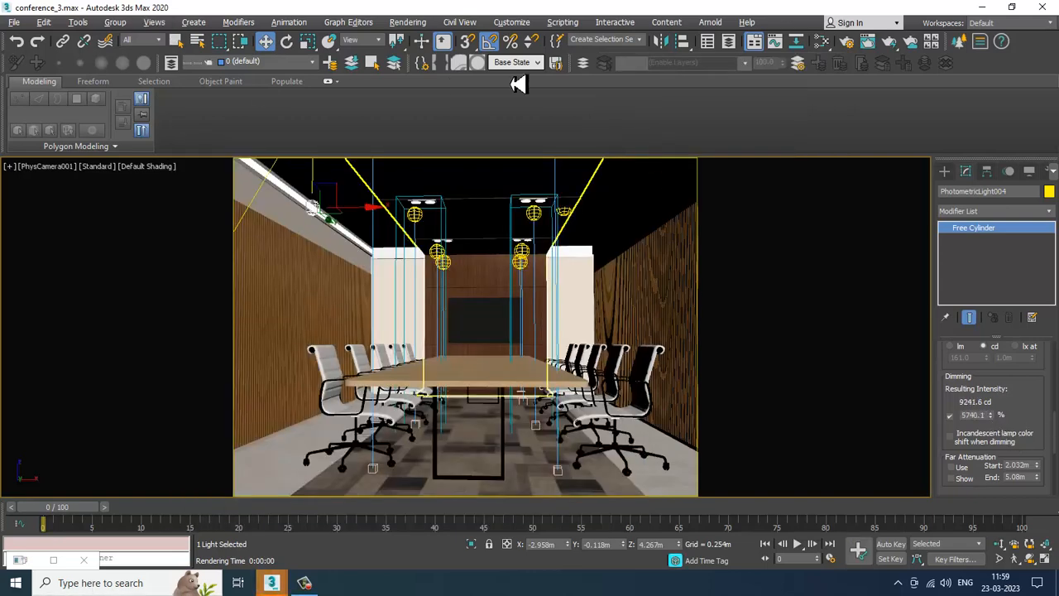
{"action": "left_click", "coordinate": [411, 22]}
{"action": "left_click", "coordinate": [421, 45]}
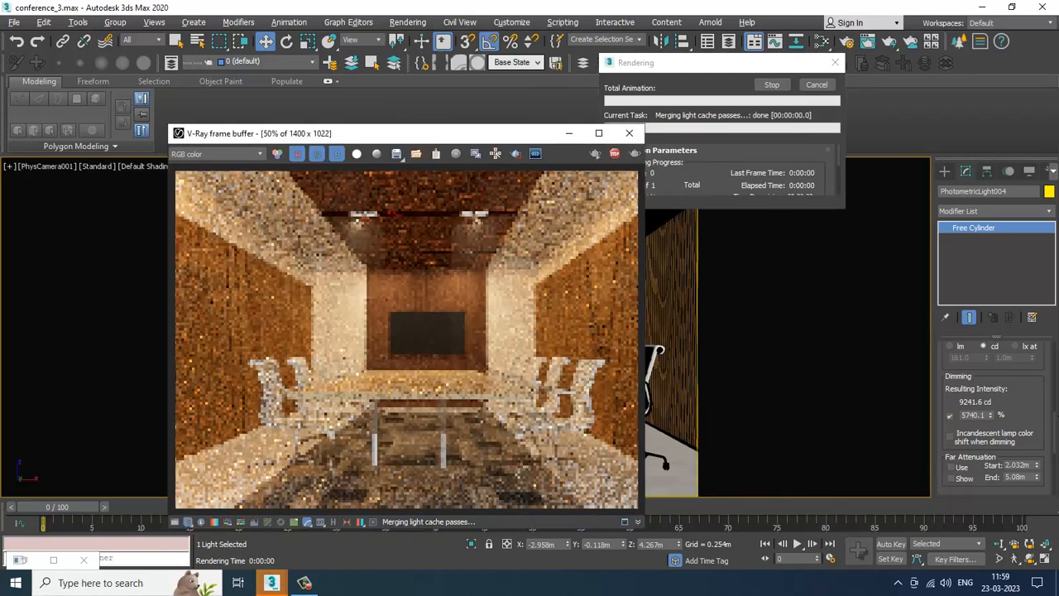
Step: Change the cove light's color preset to Halogen (Cool)
{"action": "scroll", "coordinate": [997, 378], "scroll_direction": "up", "scroll_amount": 5}
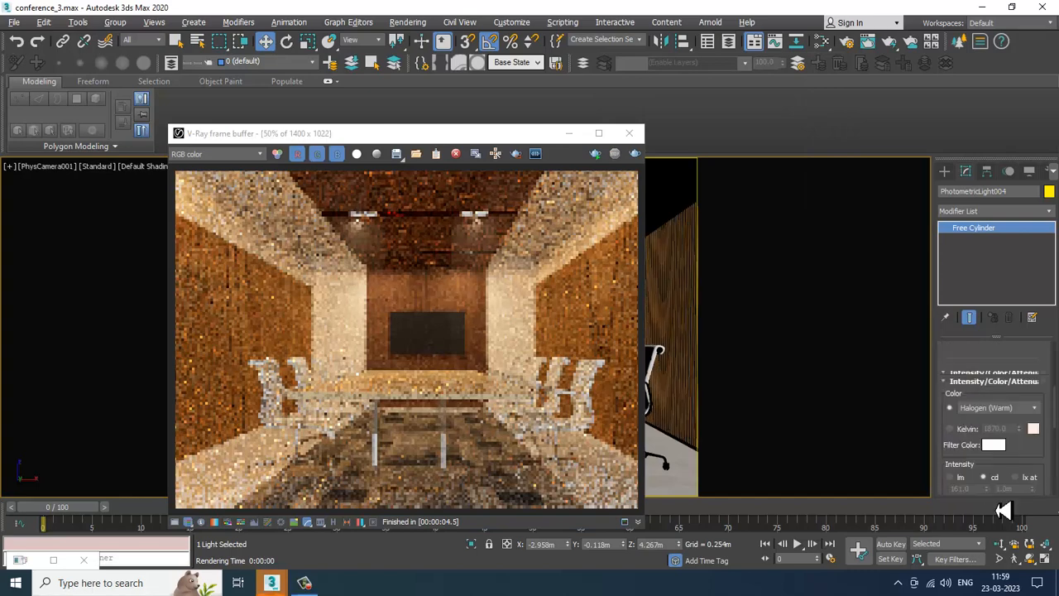
{"action": "left_click", "coordinate": [1039, 455]}
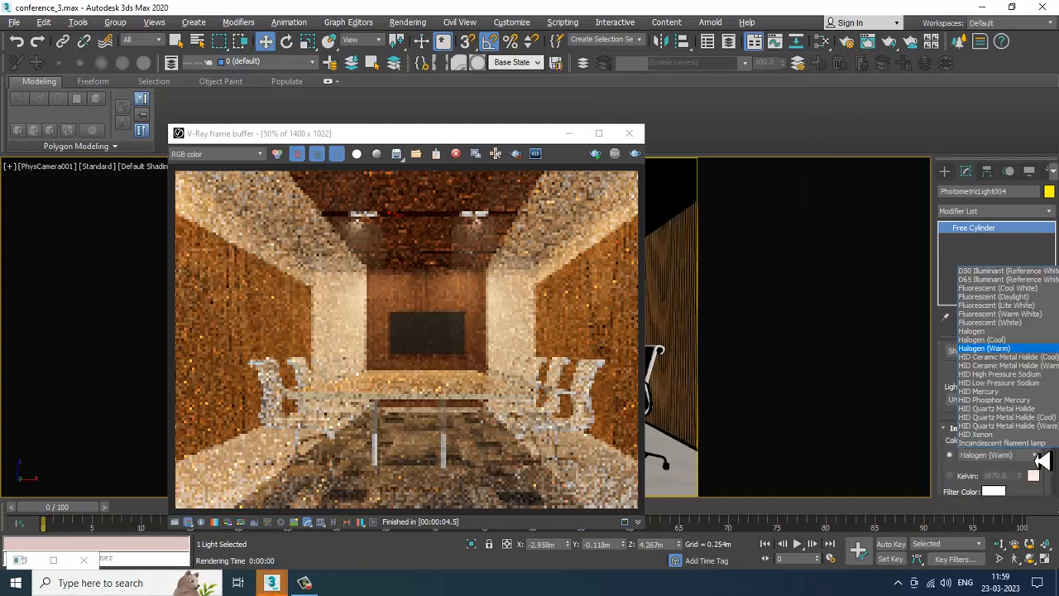
{"action": "left_click", "coordinate": [1001, 340]}
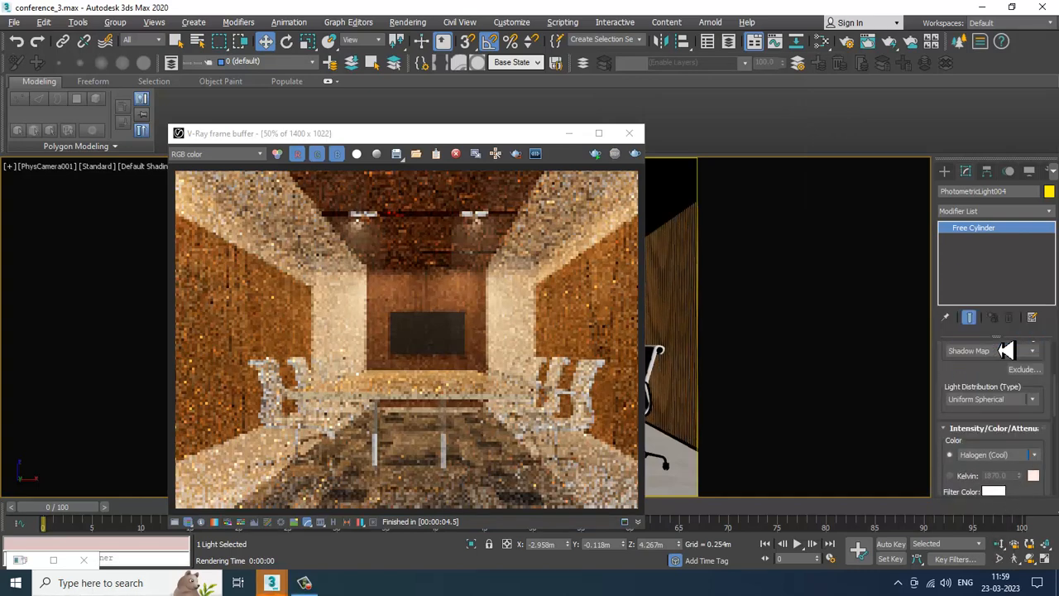
Step: Render the camera view again and close the frame buffer
{"action": "left_click", "coordinate": [634, 154]}
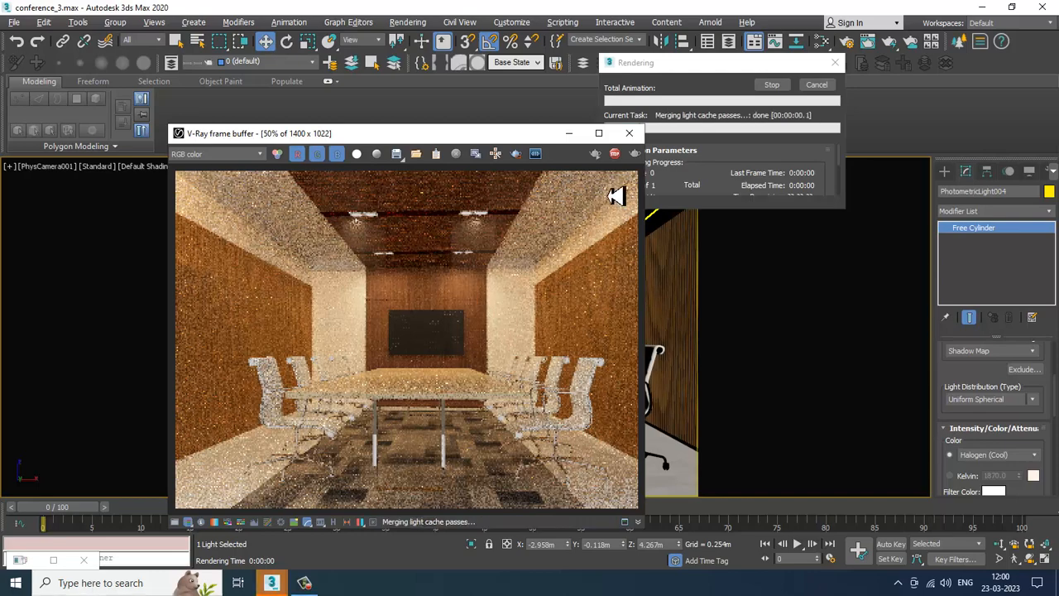
{"action": "left_click", "coordinate": [630, 133]}
Step: Open Render Setup and set the output size to 2800 by 2044
{"action": "left_click", "coordinate": [410, 22]}
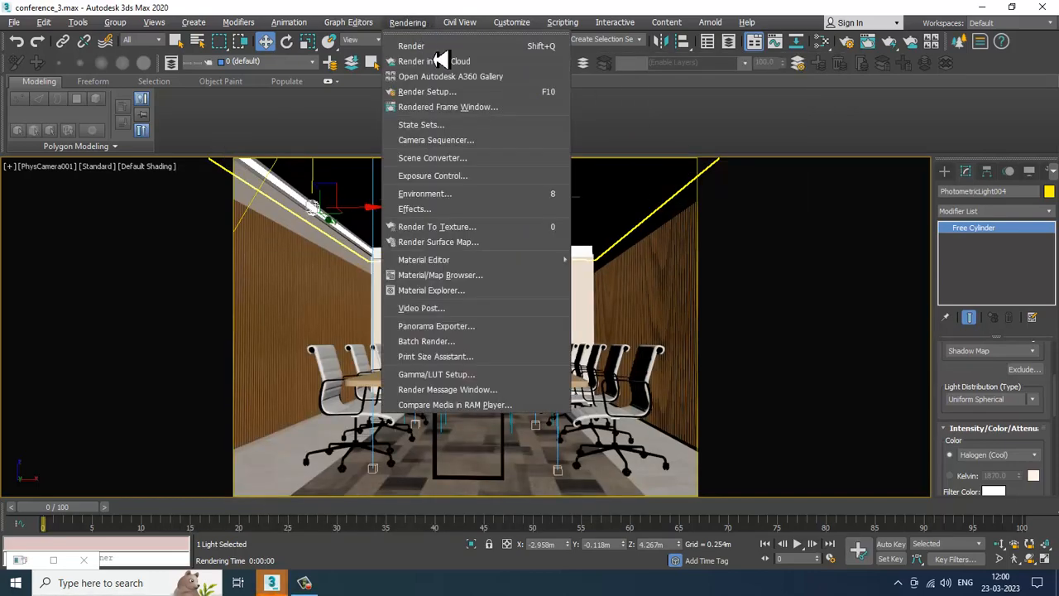
{"action": "left_click", "coordinate": [476, 96]}
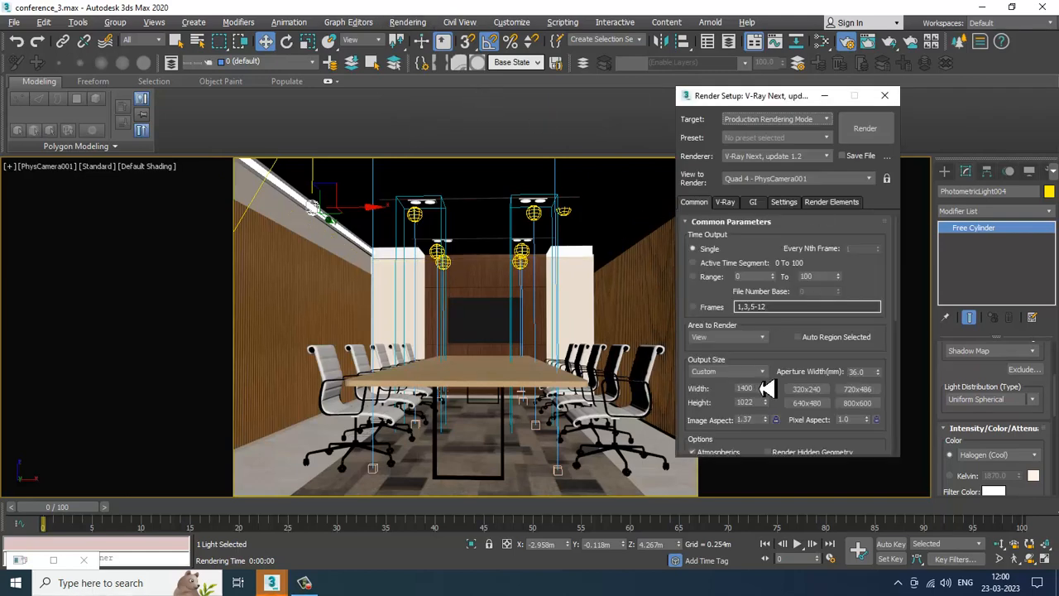
{"action": "scroll", "coordinate": [784, 335], "scroll_direction": "down", "scroll_amount": 3}
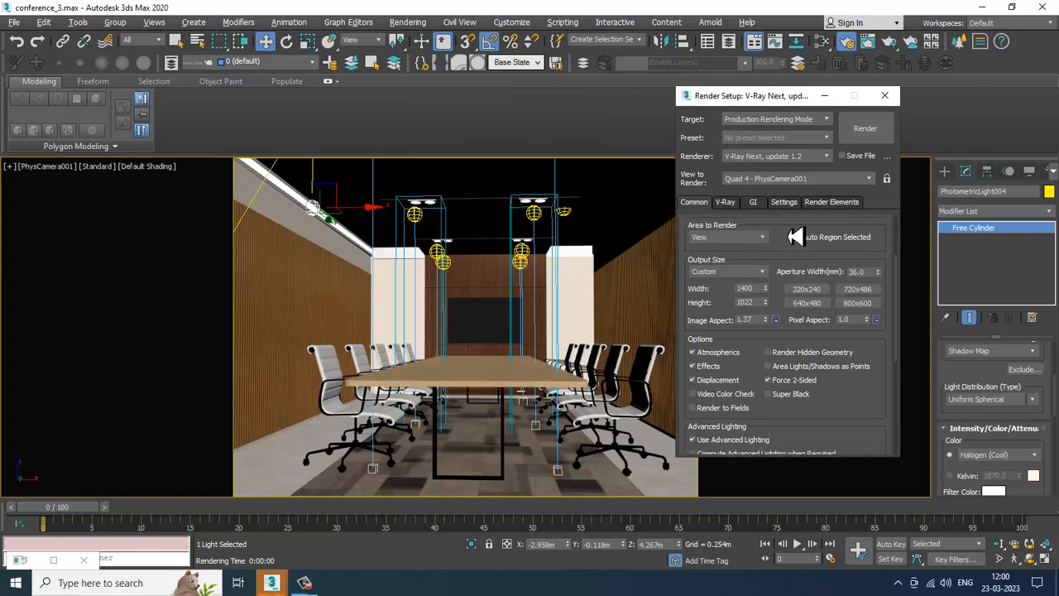
{"action": "double_click", "coordinate": [746, 288]}
{"action": "key", "text": "Return"}
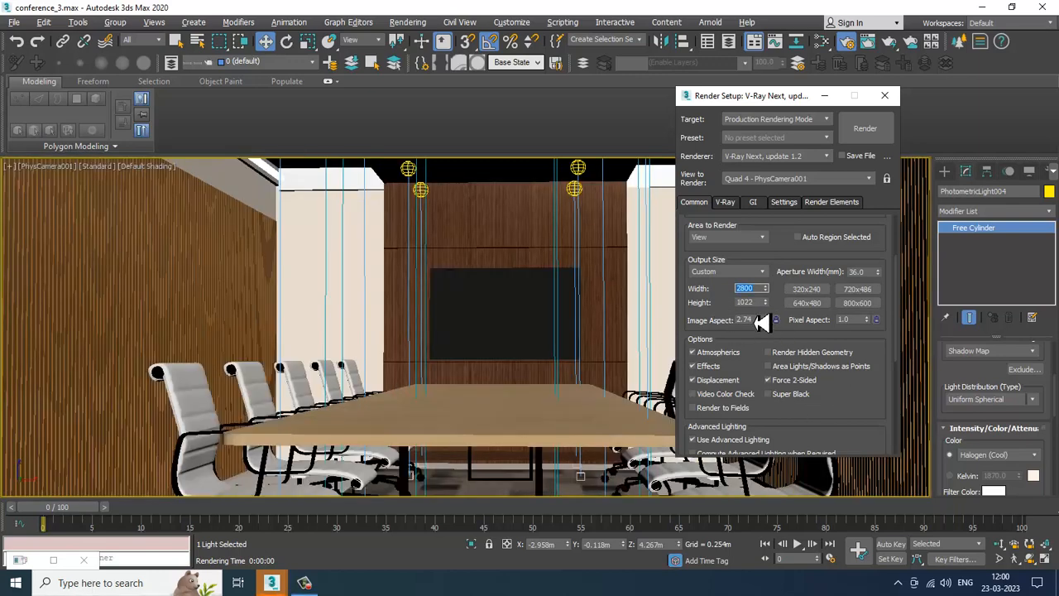
{"action": "double_click", "coordinate": [746, 303]}
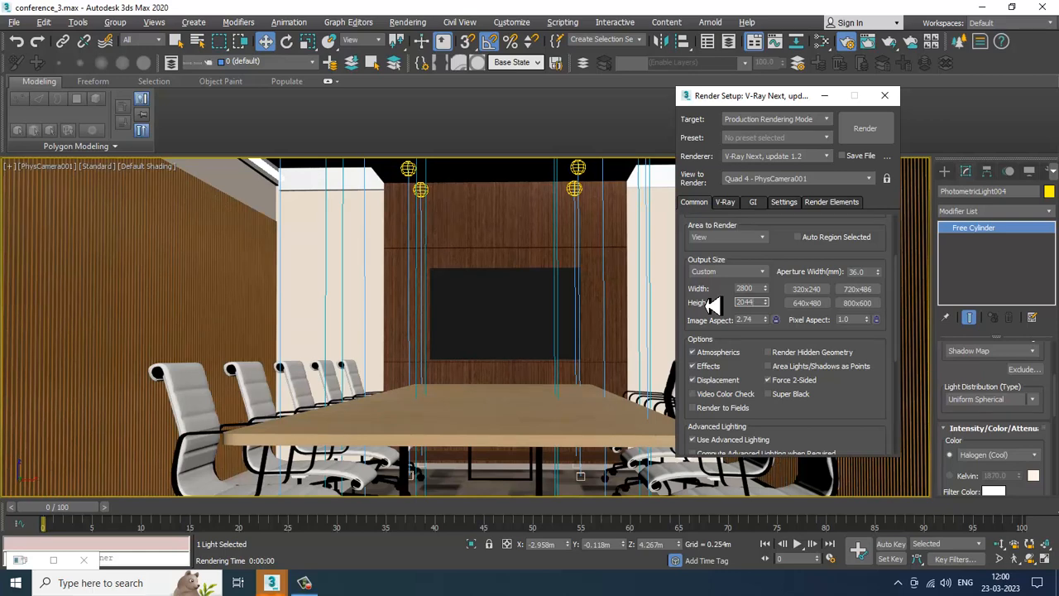
{"action": "key", "text": "Return"}
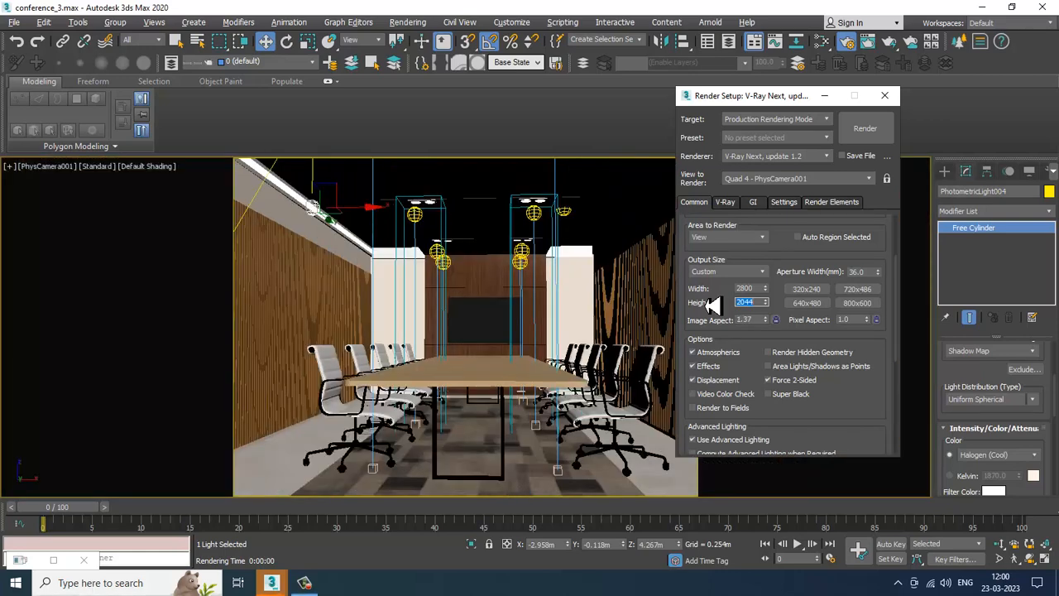
Step: Switch the V-Ray image sampler to Expert mode and set the image filter to Catmull-Rom
{"action": "left_click", "coordinate": [728, 205]}
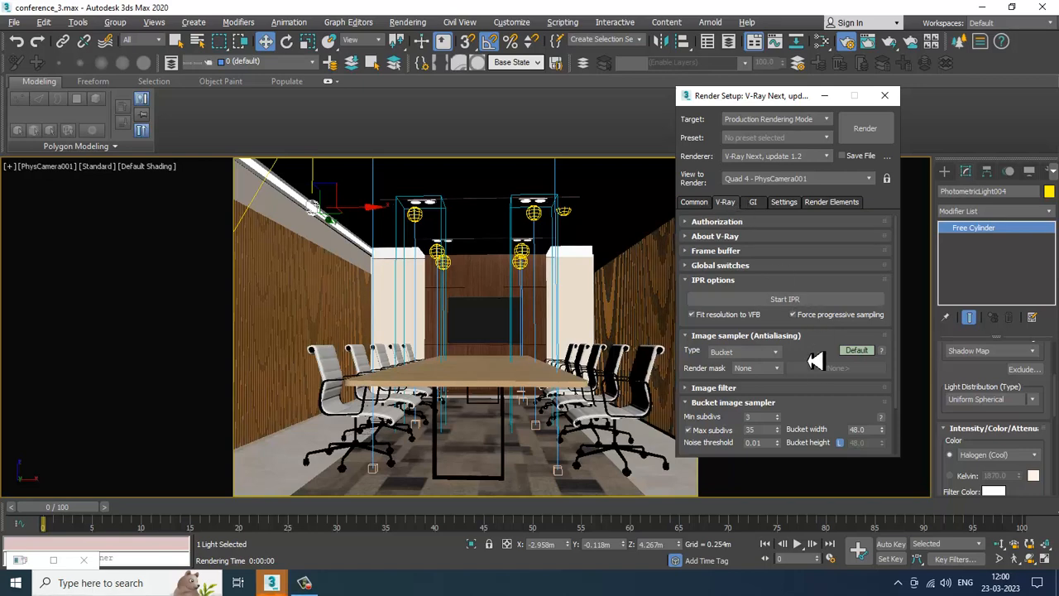
{"action": "scroll", "coordinate": [823, 352], "scroll_direction": "down", "scroll_amount": 2}
{"action": "left_click", "coordinate": [859, 295]}
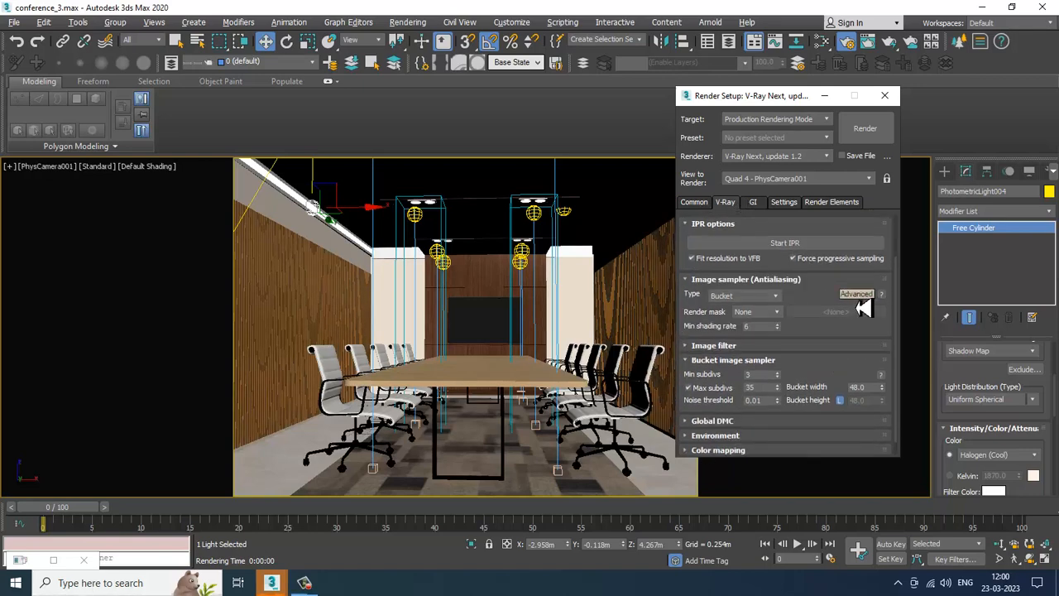
{"action": "left_click", "coordinate": [859, 295]}
{"action": "left_click", "coordinate": [745, 346]}
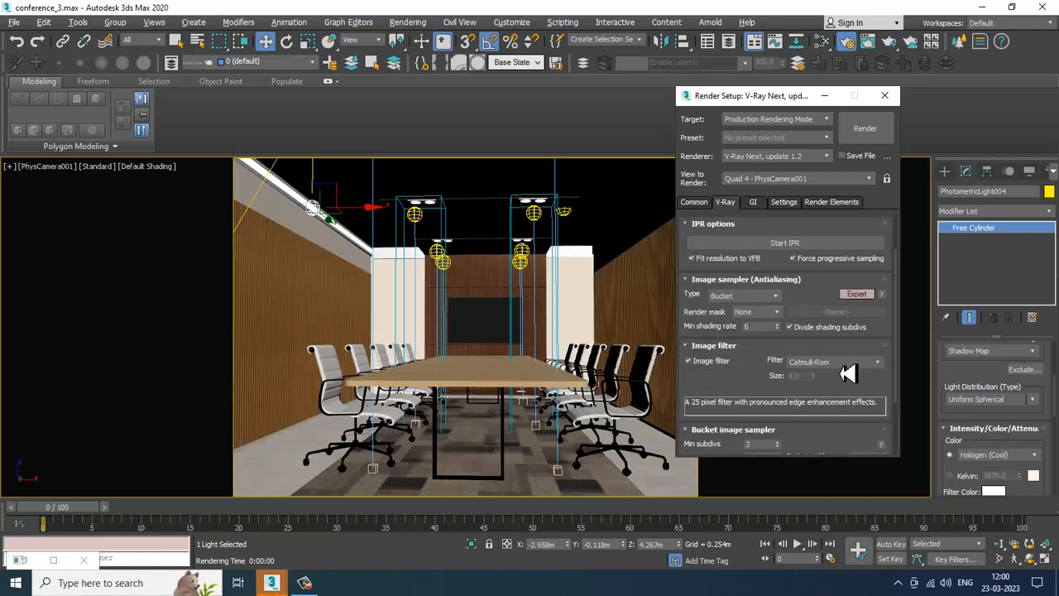
{"action": "left_click", "coordinate": [844, 363]}
{"action": "left_click", "coordinate": [848, 392]}
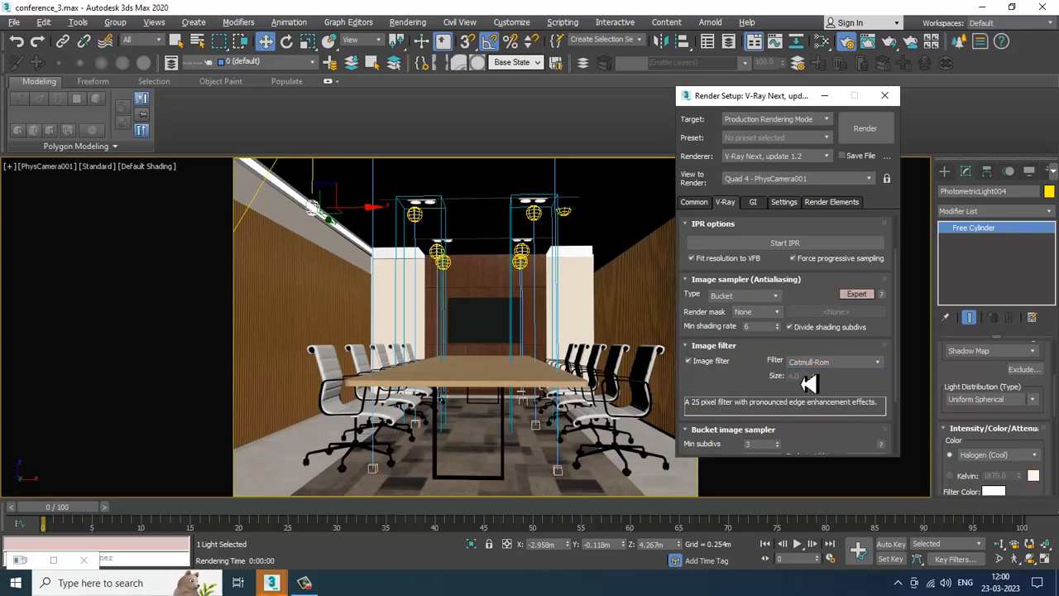
Step: Set the bucket image sampler's min subdivs to 5 and max subdivs to 50
{"action": "scroll", "coordinate": [757, 385], "scroll_direction": "down", "scroll_amount": 3}
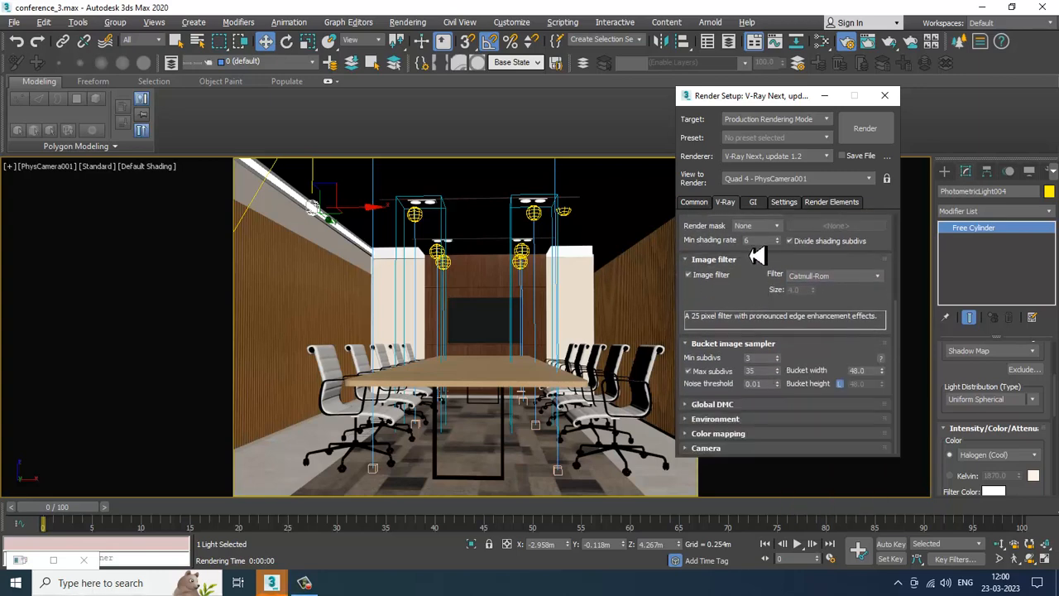
{"action": "double_click", "coordinate": [759, 359]}
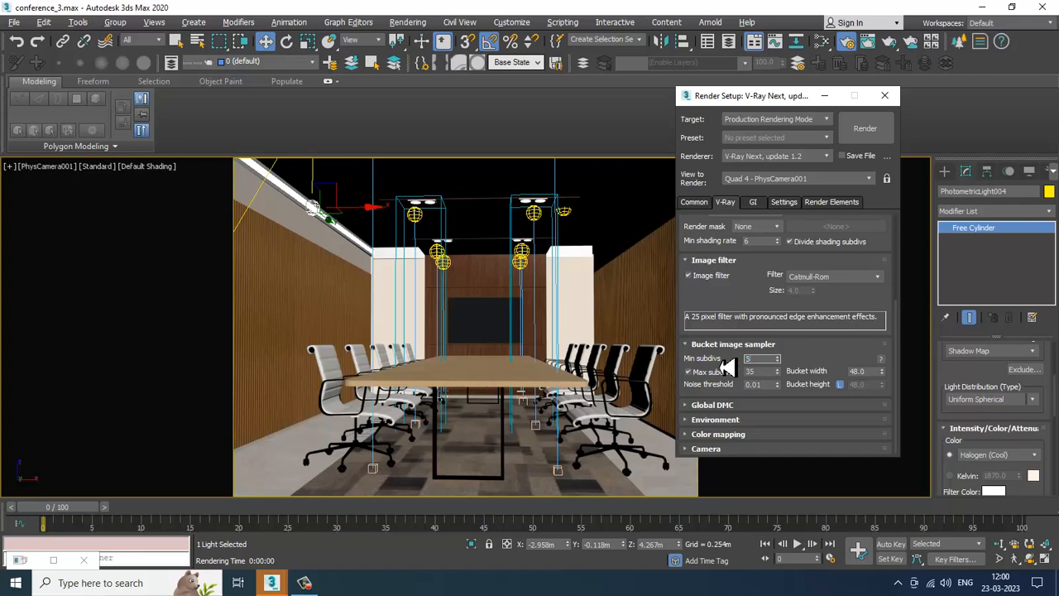
{"action": "type", "text": "5"}
{"action": "key", "text": "Tab"}
{"action": "left_click_drag", "start_coordinate": [807, 296], "coordinate": [808, 298]}
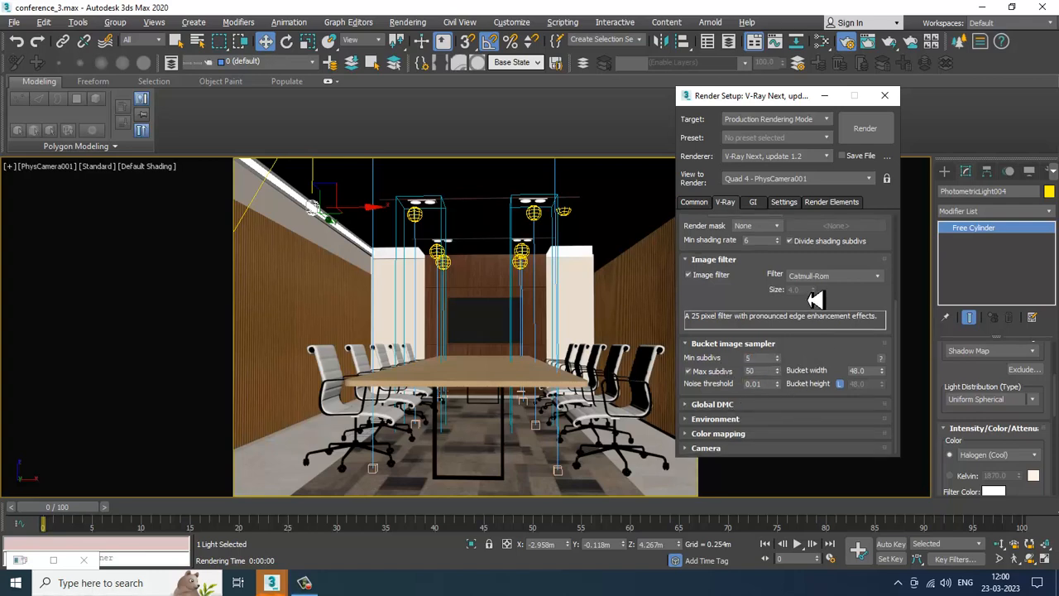
Step: In Global DMC, set min samples to 32, noise threshold to 0.001, and enable Use local subdivs
{"action": "left_click", "coordinate": [713, 407]}
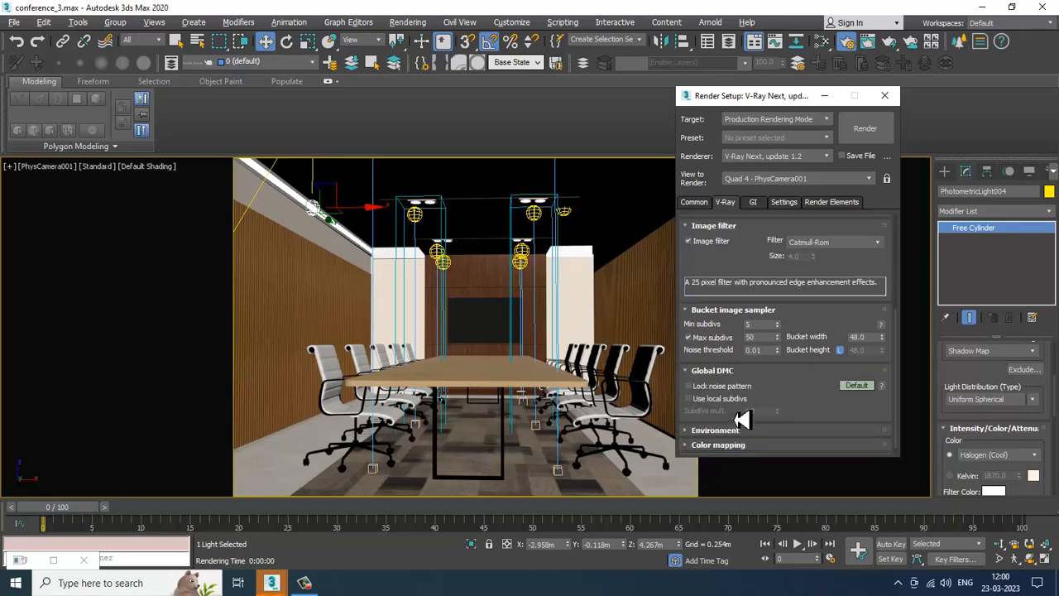
{"action": "left_click", "coordinate": [855, 387]}
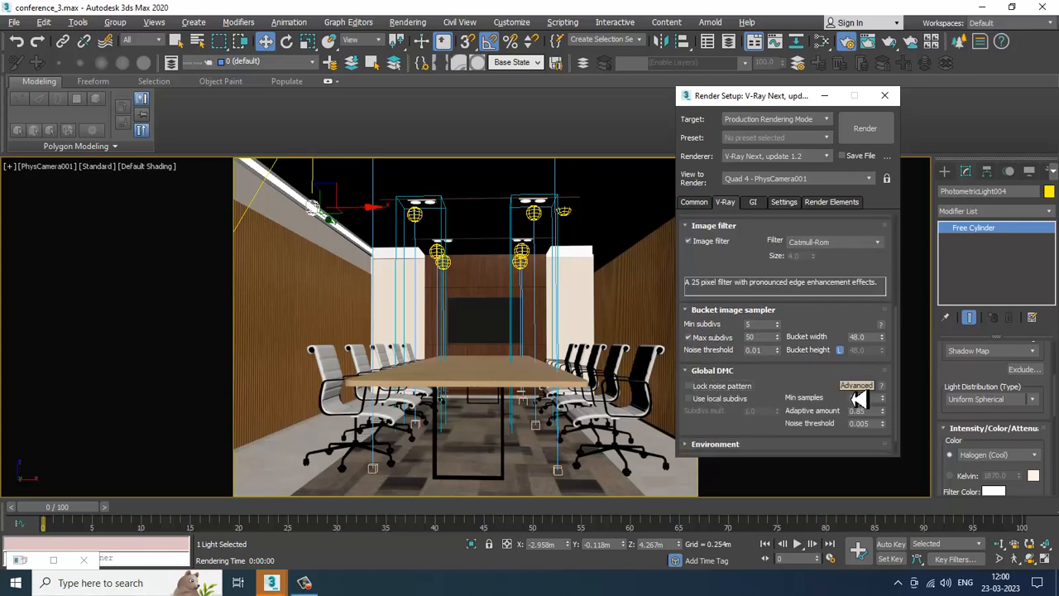
{"action": "left_click", "coordinate": [860, 423]}
{"action": "left_click", "coordinate": [862, 398]}
{"action": "left_click", "coordinate": [687, 397]}
{"action": "scroll", "coordinate": [813, 281], "scroll_direction": "down", "scroll_amount": 1}
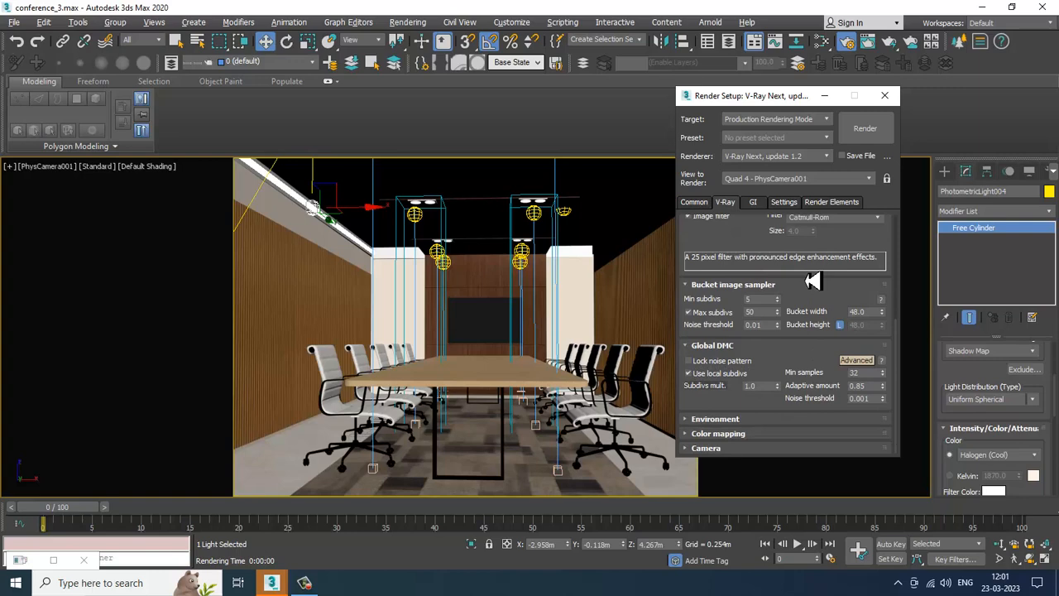
Step: Set the color mapping type to HSV exponential
{"action": "left_click", "coordinate": [714, 419]}
{"action": "scroll", "coordinate": [735, 421], "scroll_direction": "down", "scroll_amount": 3}
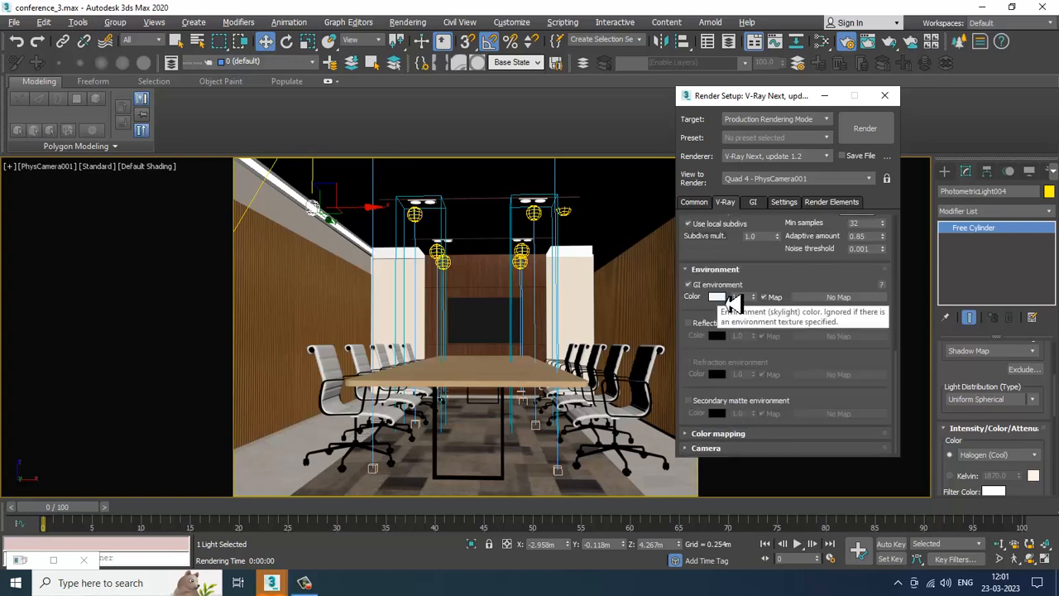
{"action": "left_click", "coordinate": [755, 434]}
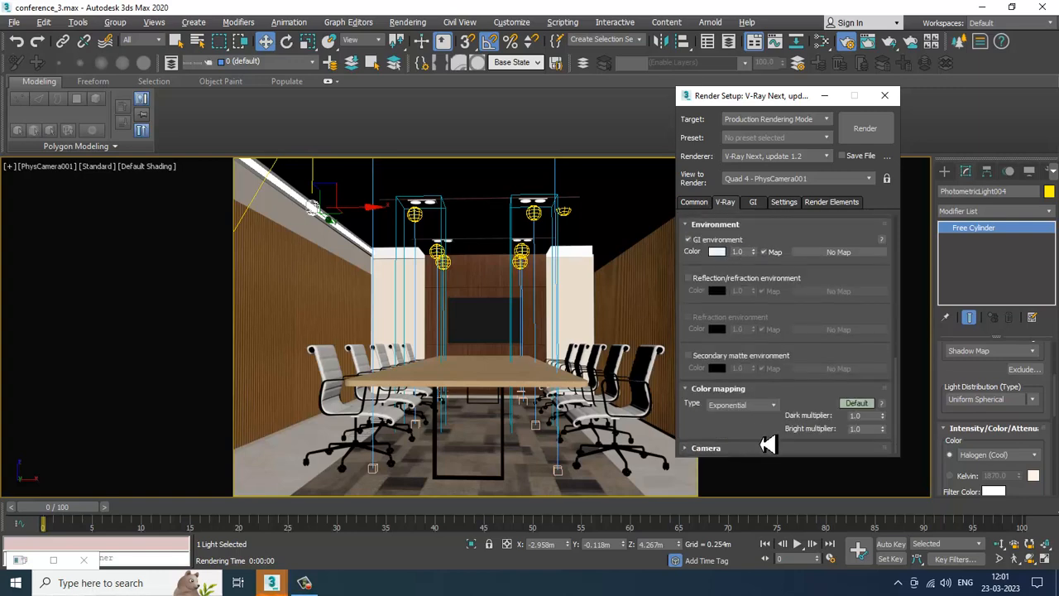
{"action": "left_click", "coordinate": [766, 405]}
{"action": "left_click", "coordinate": [762, 432]}
Step: Set the GI primary engine to Irradiance map with Light cache as the secondary engine
{"action": "left_click", "coordinate": [753, 207]}
{"action": "left_click", "coordinate": [782, 251]}
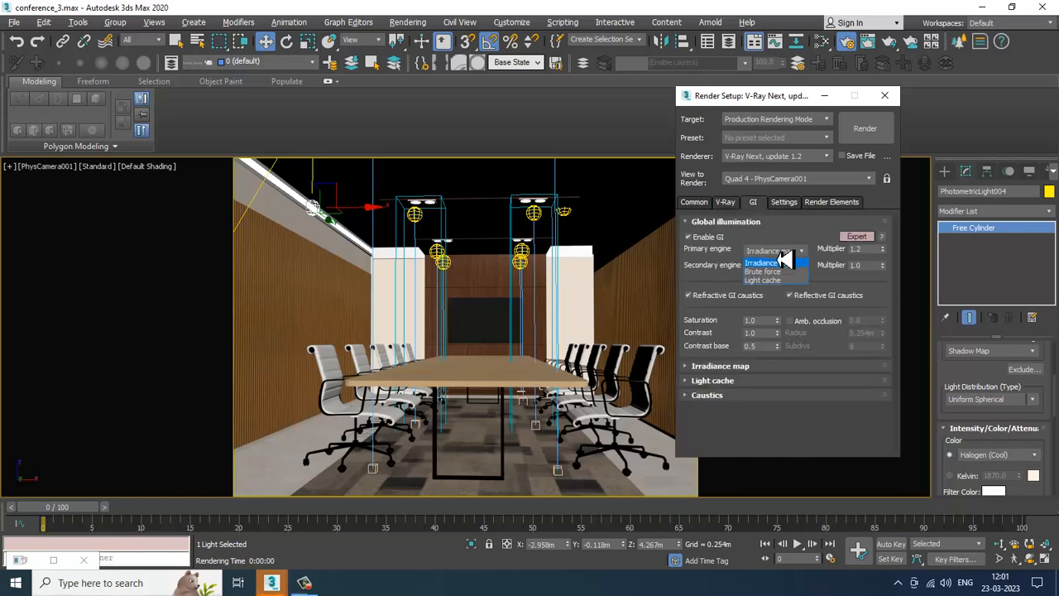
{"action": "left_click", "coordinate": [778, 255]}
{"action": "left_click", "coordinate": [778, 254]}
{"action": "left_click", "coordinate": [789, 262]}
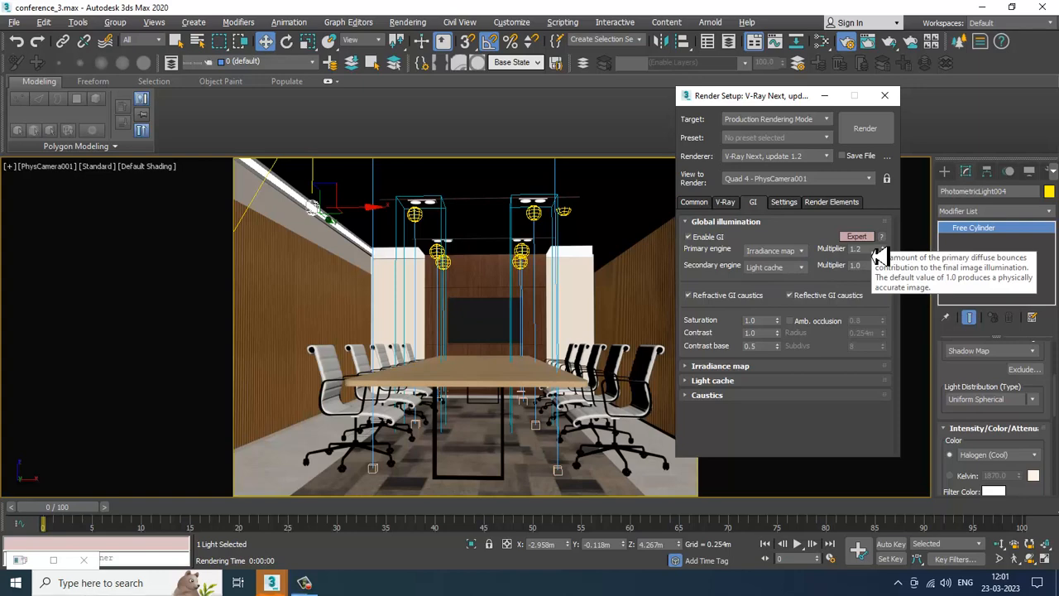
Step: Set the irradiance map preset to Medium and open the light cache subdivs
{"action": "left_click", "coordinate": [742, 374]}
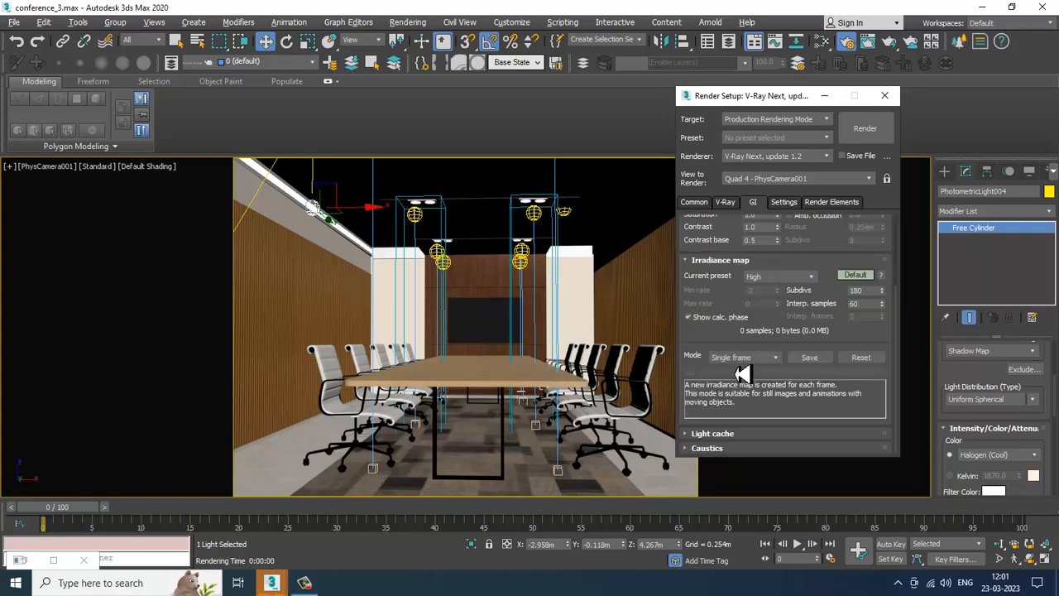
{"action": "left_click", "coordinate": [864, 276]}
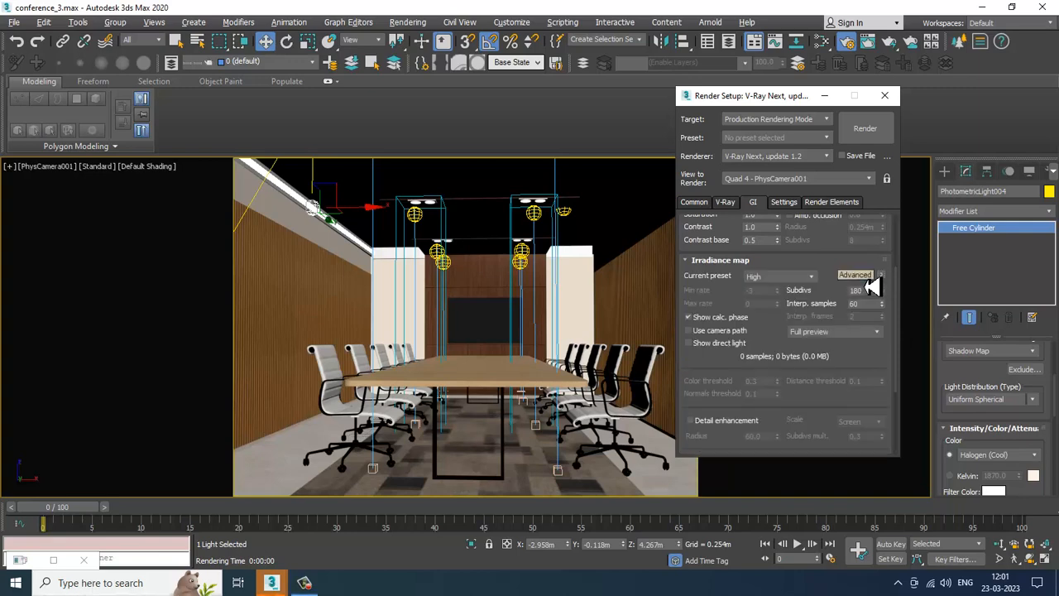
{"action": "left_click", "coordinate": [869, 280]}
{"action": "left_click", "coordinate": [868, 280]}
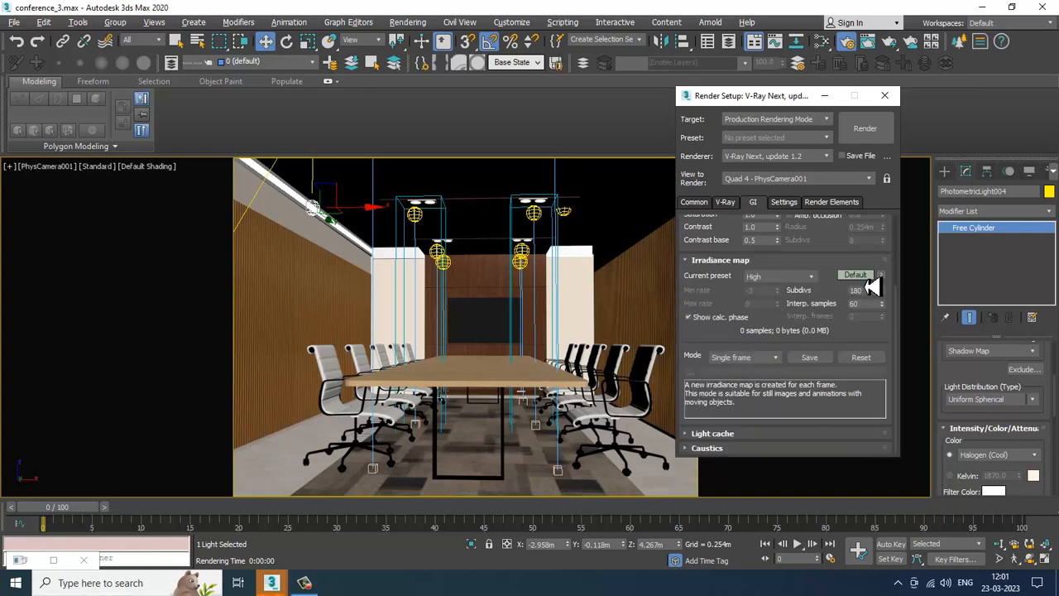
{"action": "left_click", "coordinate": [868, 279]}
{"action": "left_click", "coordinate": [796, 277]}
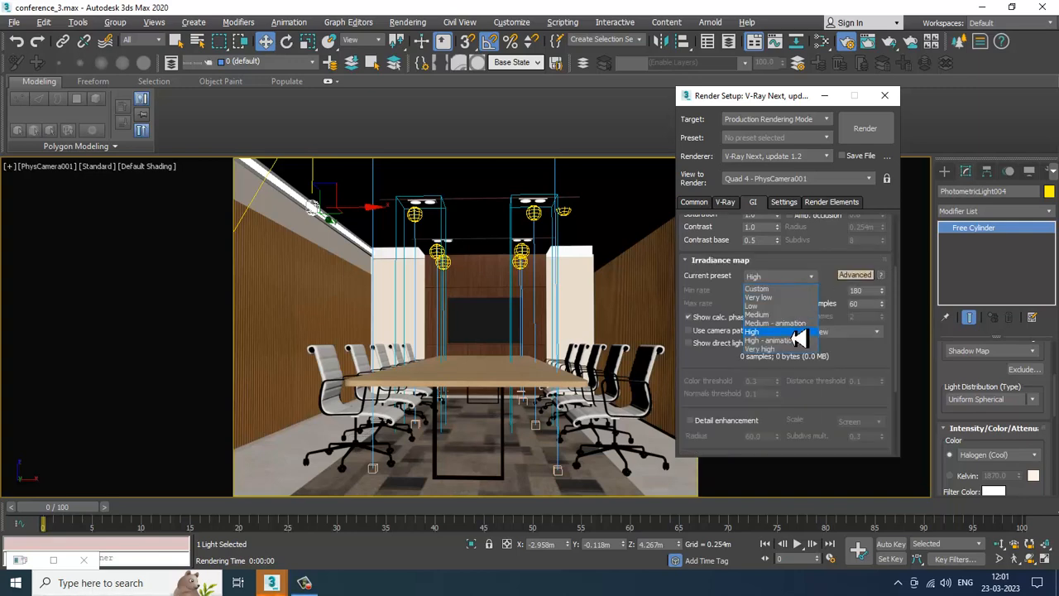
{"action": "left_click", "coordinate": [788, 319]}
{"action": "mouse_move", "coordinate": [841, 303]}
{"action": "left_mouse_down"}
{"action": "mouse_move", "coordinate": [832, 172]}
{"action": "mouse_move", "coordinate": [844, 292]}
{"action": "left_mouse_up"}
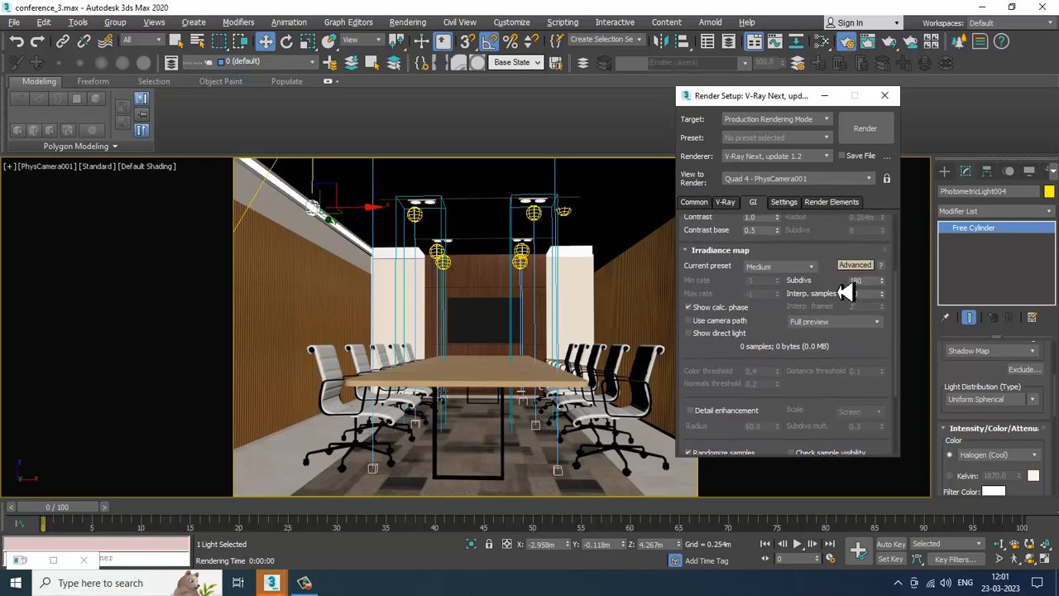
{"action": "scroll", "coordinate": [845, 298], "scroll_direction": "down", "scroll_amount": 4}
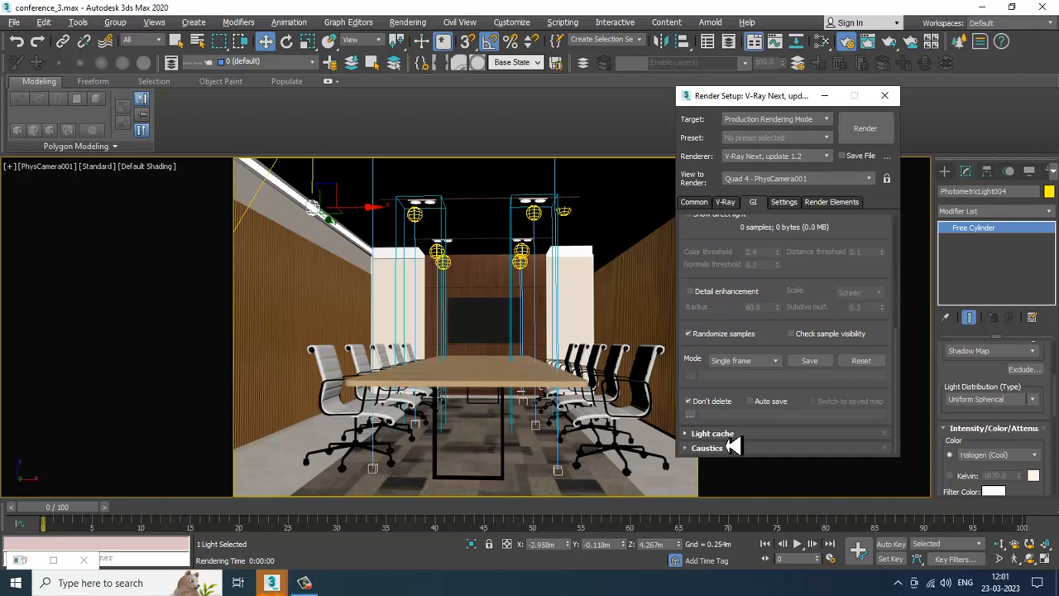
{"action": "left_click", "coordinate": [726, 433]}
{"action": "double_click", "coordinate": [765, 362]}
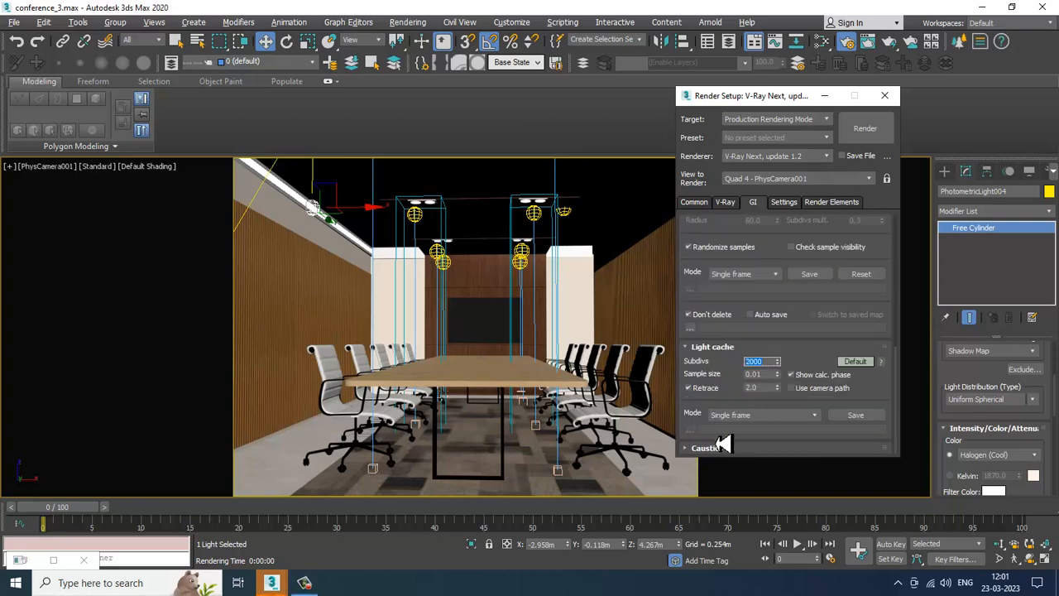
Step: Set the system's dynamic memory limit to 8000 MB and render the camera view
{"action": "left_click", "coordinate": [785, 203]}
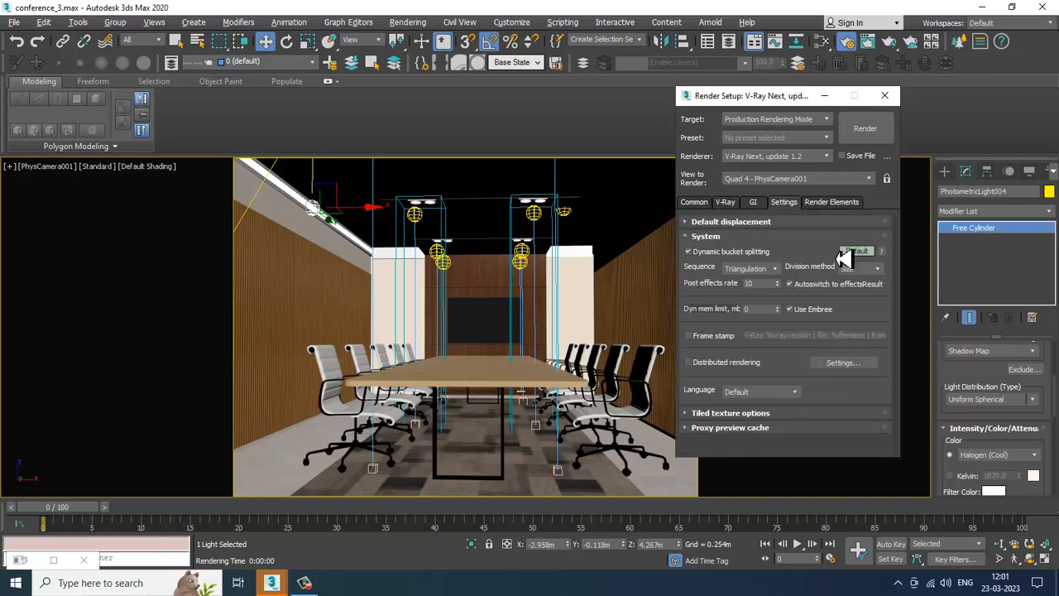
{"action": "left_click", "coordinate": [860, 251]}
{"action": "left_click", "coordinate": [860, 251]}
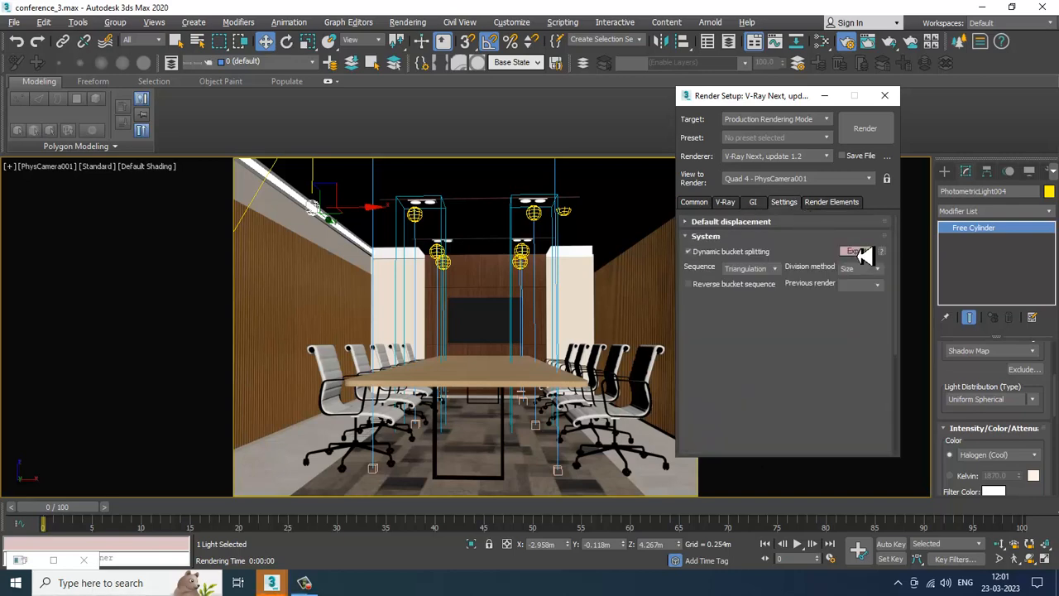
{"action": "left_click", "coordinate": [759, 325]}
{"action": "type", "text": "8"}
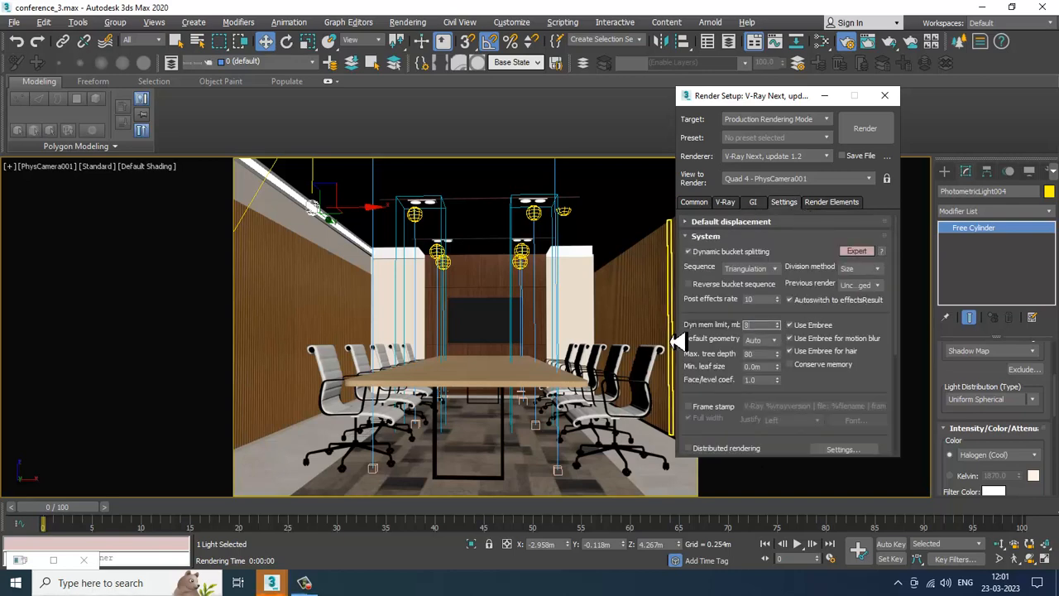
{"action": "type", "text": "000"}
{"action": "scroll", "coordinate": [844, 281], "scroll_direction": "down", "scroll_amount": 6}
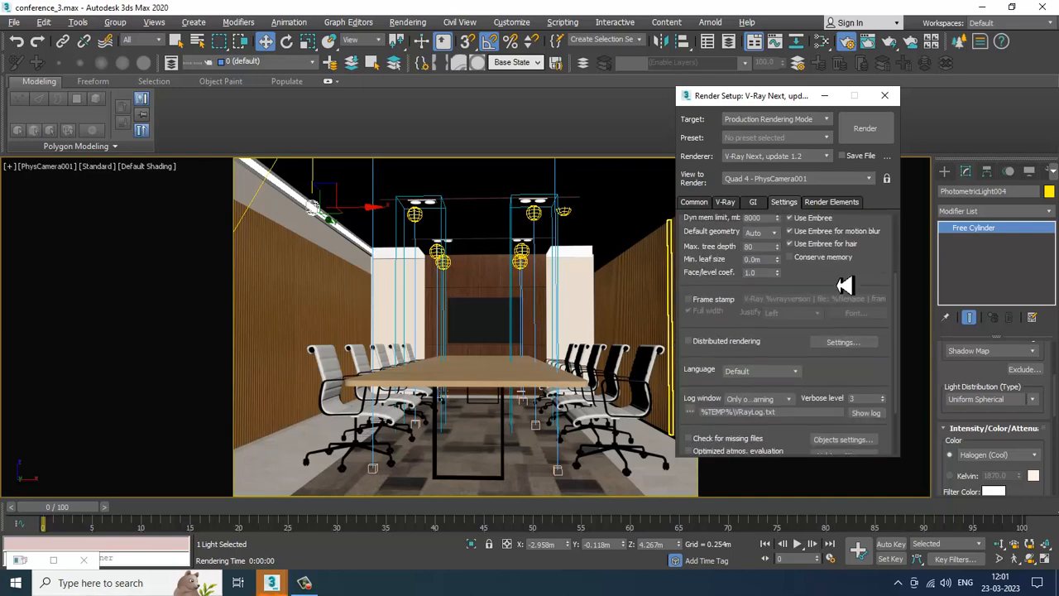
{"action": "scroll", "coordinate": [882, 305], "scroll_direction": "up", "scroll_amount": 5}
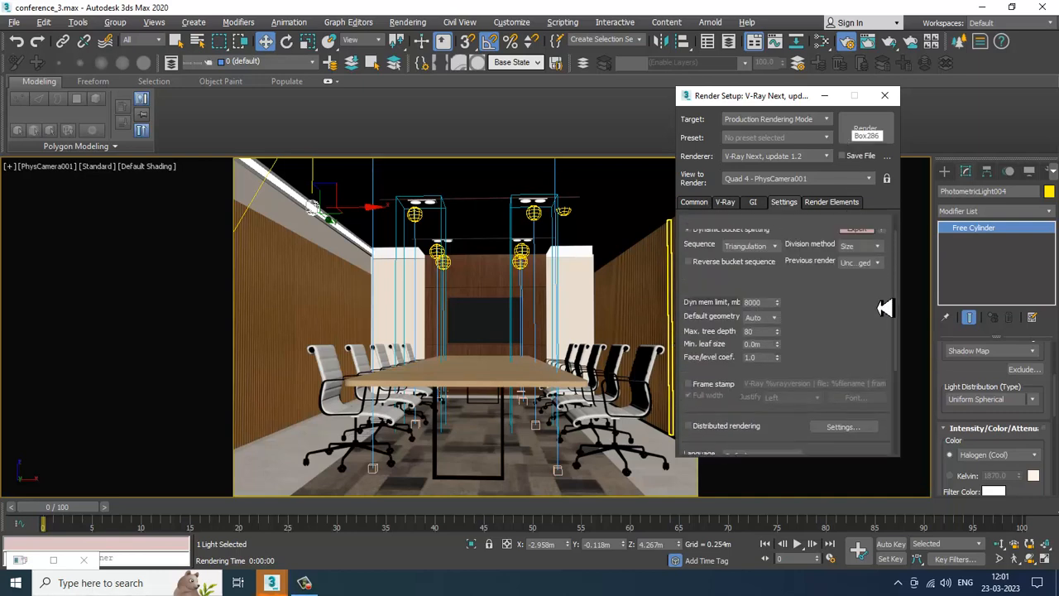
{"action": "left_click", "coordinate": [870, 130]}
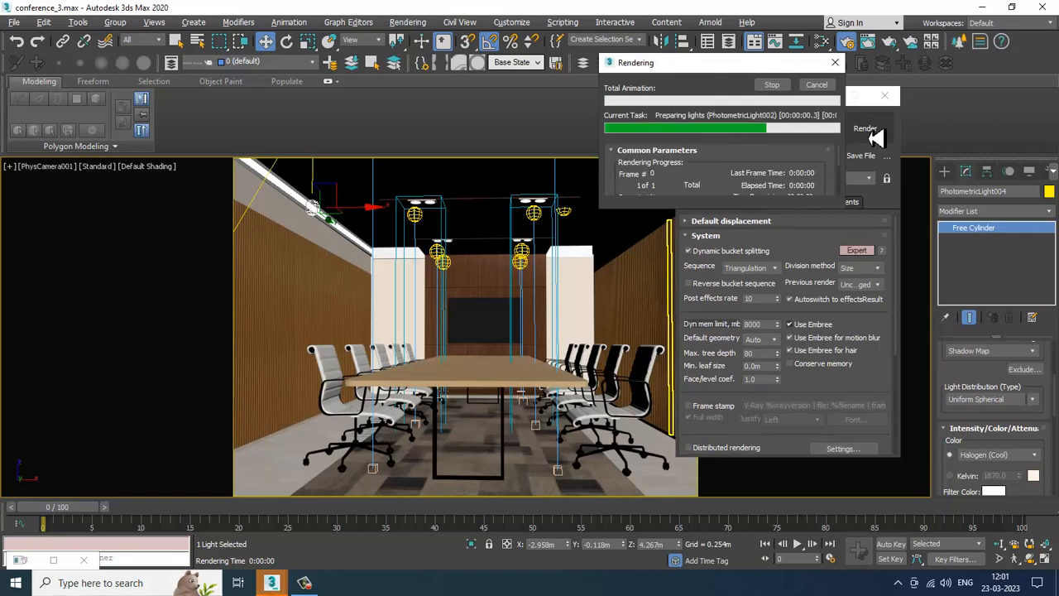